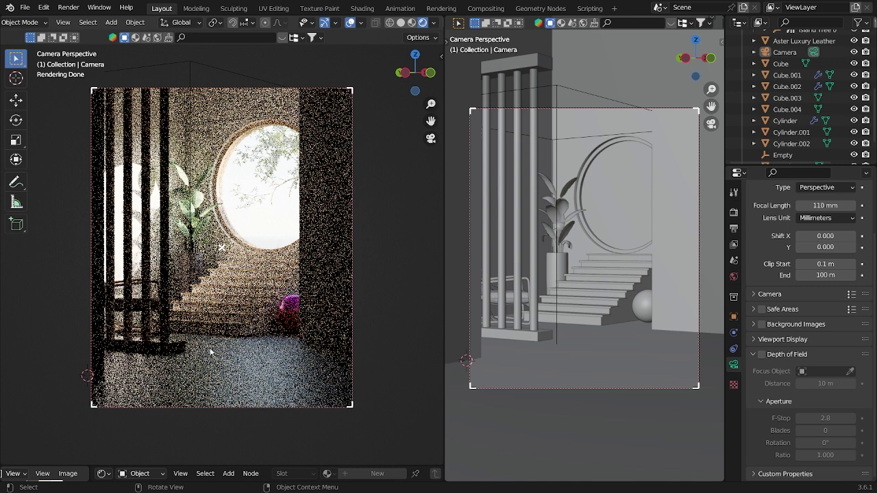
Step: Examine the finished interior scene from several angles, selecting the vertical cylinder slats of the partition
middle_drag(524, 354, 509, 341)
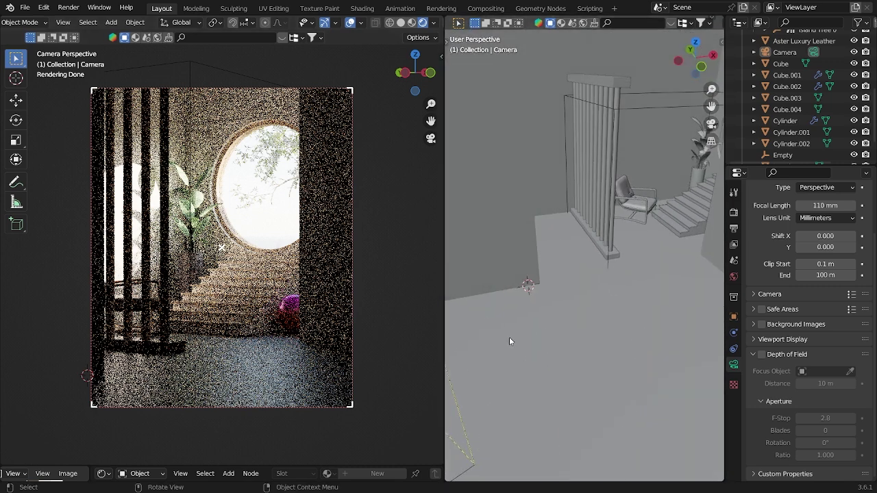
click(596, 223)
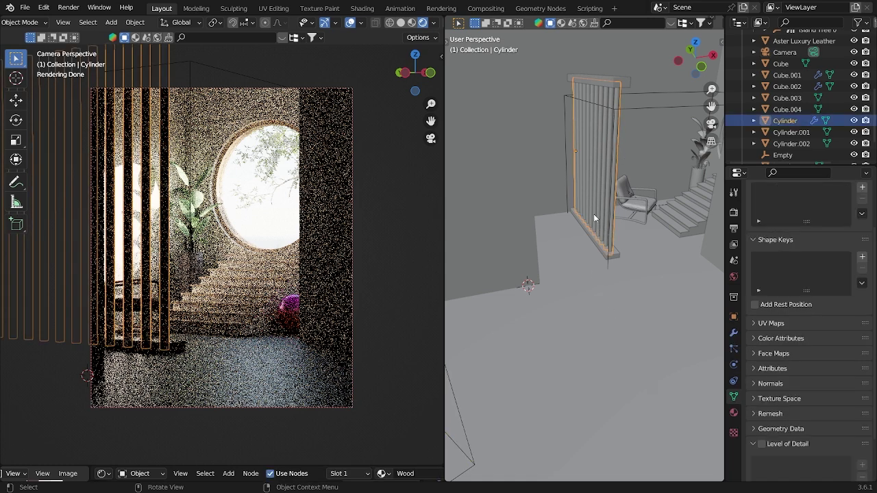
middle_drag(521, 318, 603, 320)
scroll(603, 320, up, 5)
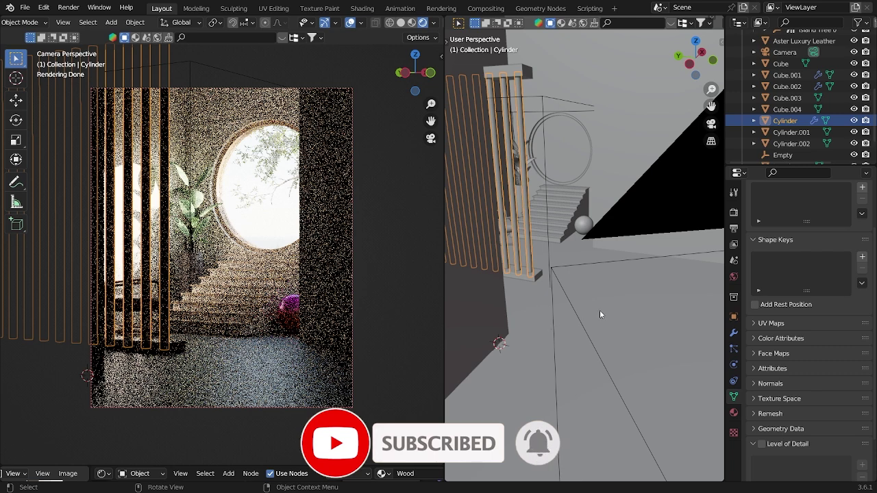
middle_drag(618, 305, 588, 287)
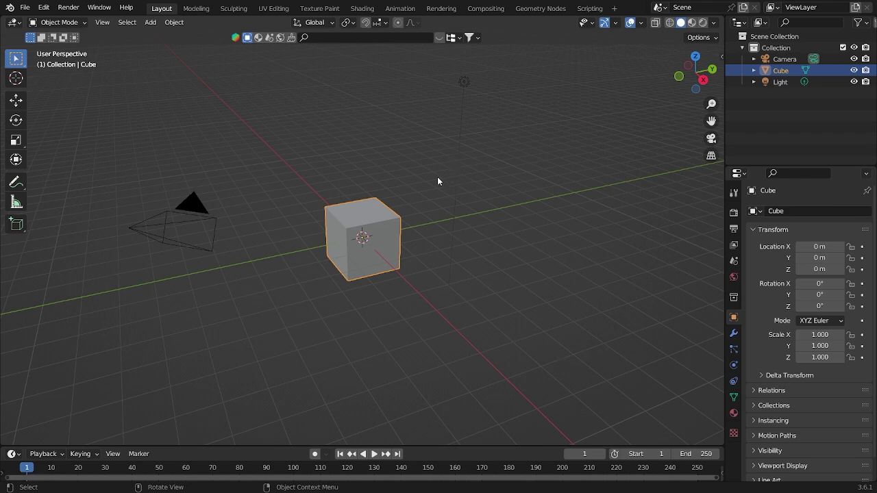
Step: Delete the default light and hide the camera in the new scene
click(463, 81)
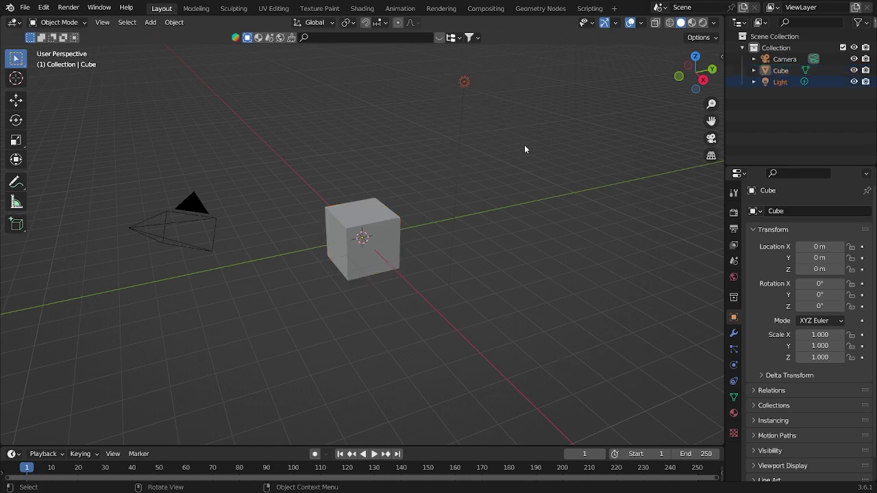
key(x)
click(464, 164)
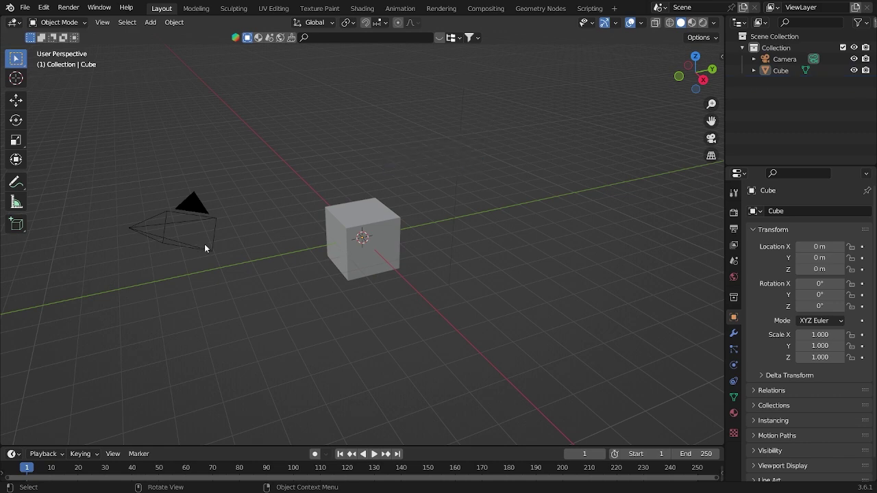
click(202, 200)
key(h)
Step: Flatten the default cube into a thin slab by scaling it along Z to about 0.15
click(387, 230)
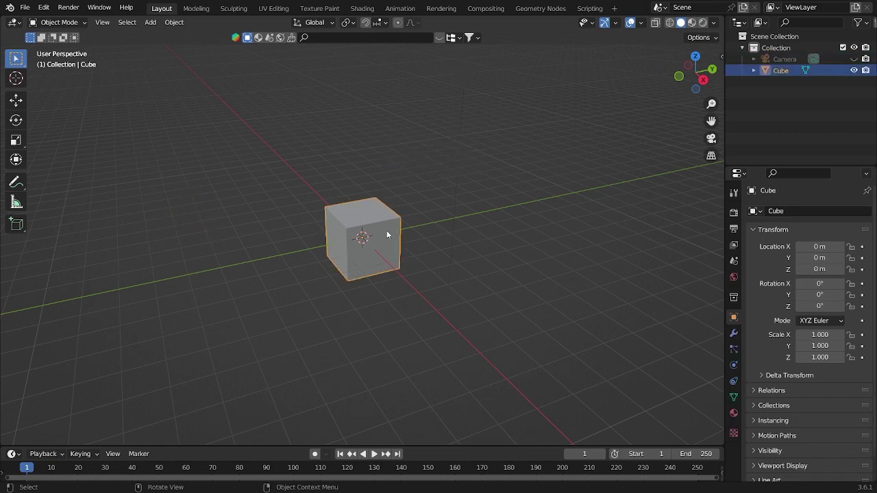
key(KP_1)
scroll(348, 150, up, 4)
key(s)
key(z)
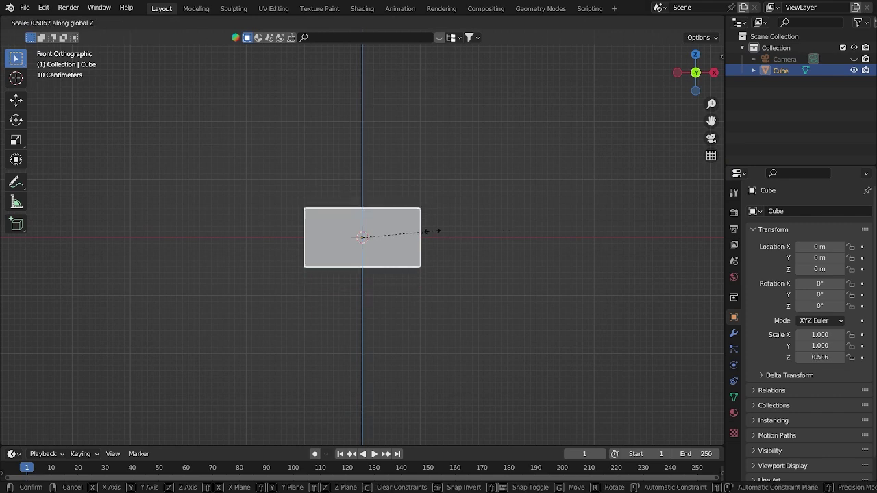
click(382, 231)
scroll(522, 278, up, 6)
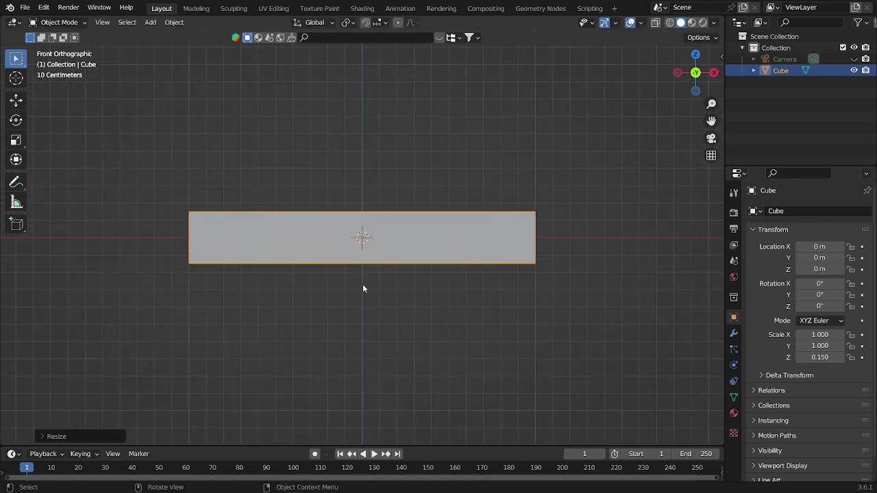
Step: Move the slab down along Z to about -0.147 m so its top sits near the ground plane
key(g)
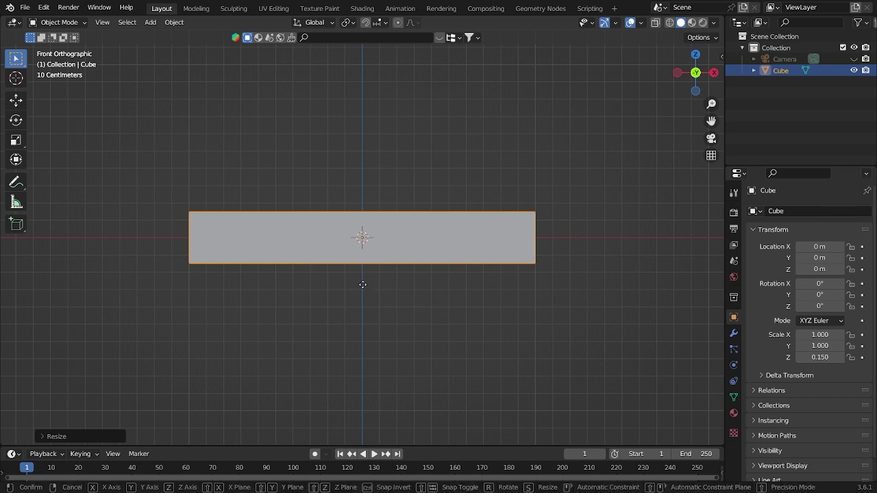
key(z)
click(361, 315)
key(g)
key(z)
click(361, 307)
Step: Widen the slab into a rectangular floor by scaling it to about 12.97 along X and 6 along Y
scroll(384, 296, down, 12)
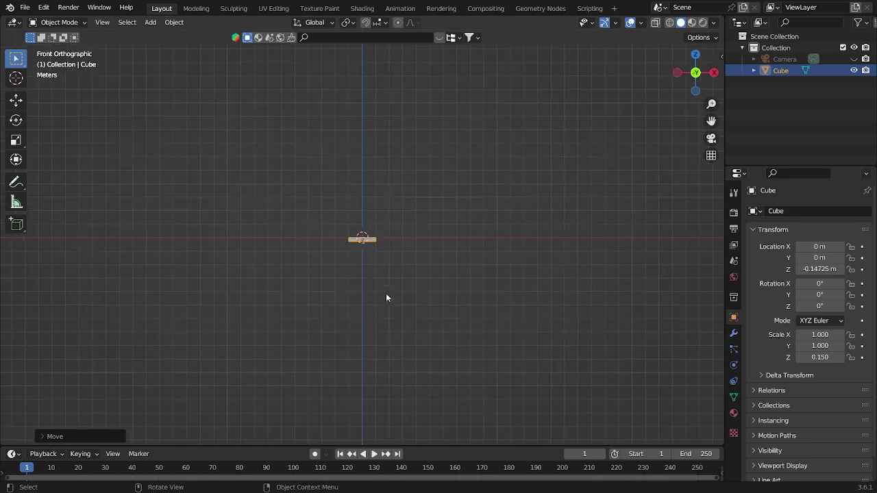
key(s)
key(x)
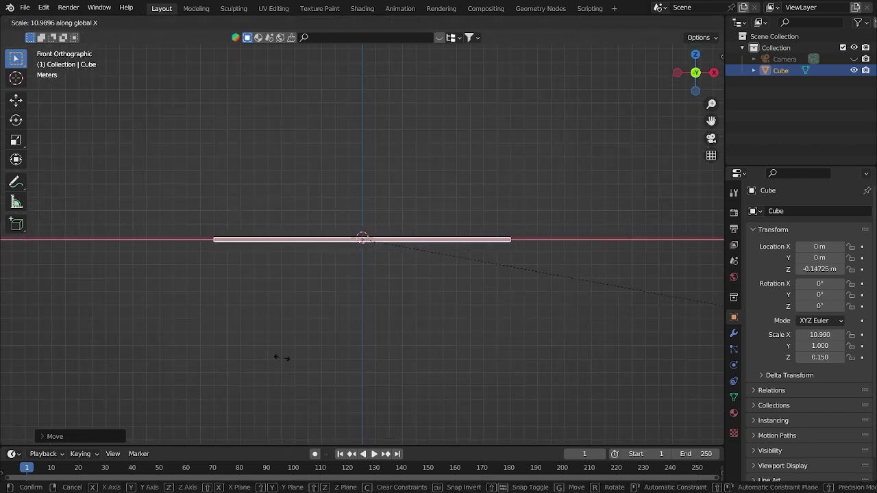
click(426, 370)
key(KP_7)
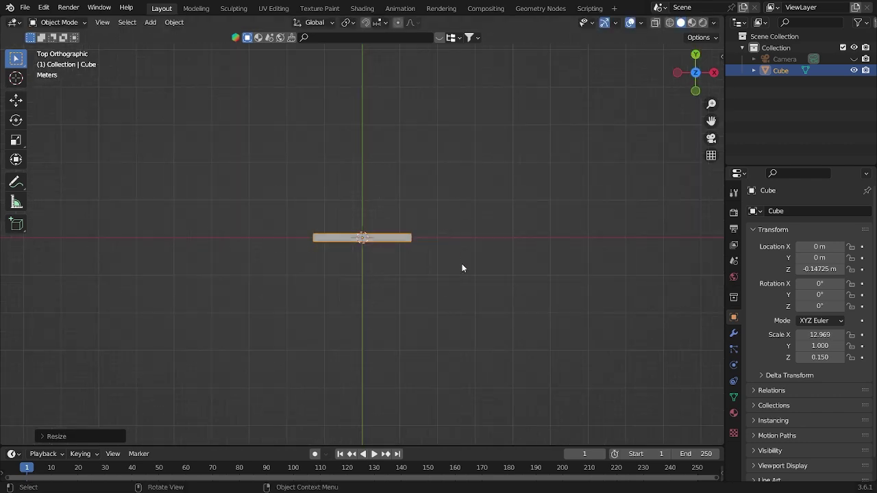
key(s)
key(y)
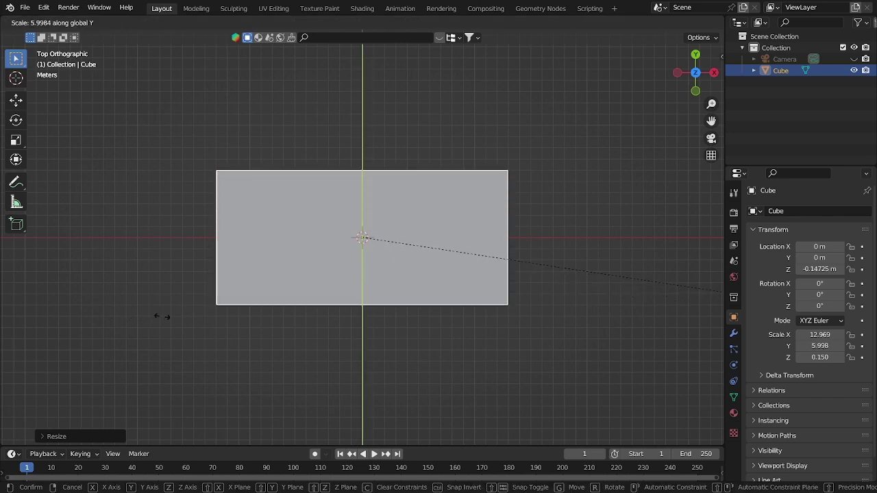
click(162, 320)
middle_drag(460, 297, 450, 185)
key(Tab)
middle_drag(405, 285, 482, 267)
key(Tab)
key(grave)
click(465, 139)
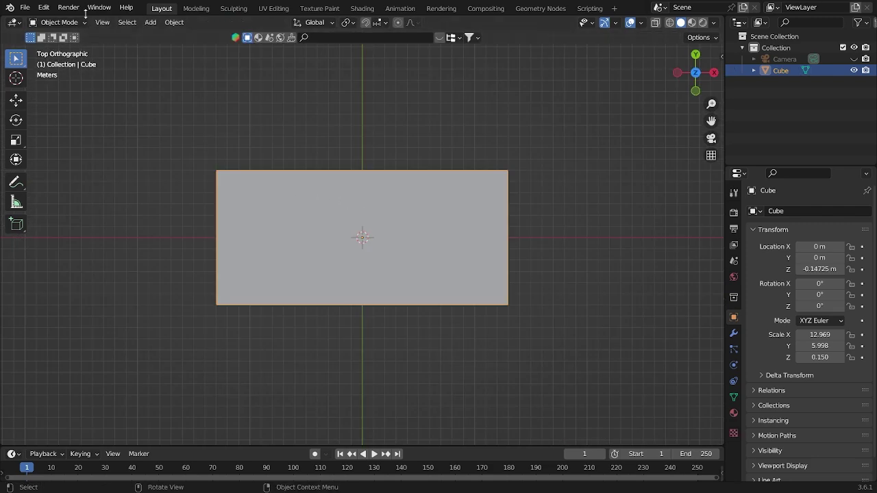
Step: Add a centred loop cut through the floor slab running along the X axis
key(Tab)
click(108, 22)
key(alt+a)
key(ctrl+r)
click(213, 240)
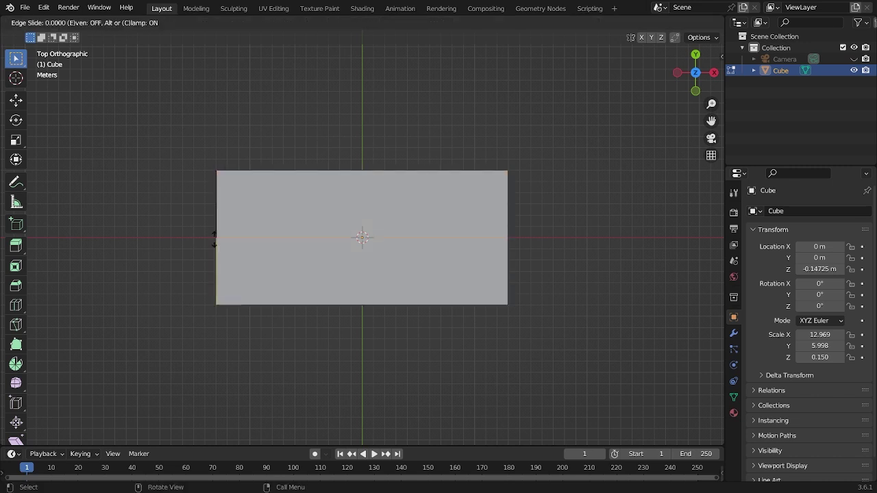
click(214, 239)
Step: Select the narrow front face on the slab's negative Y side in face selection mode
click(119, 22)
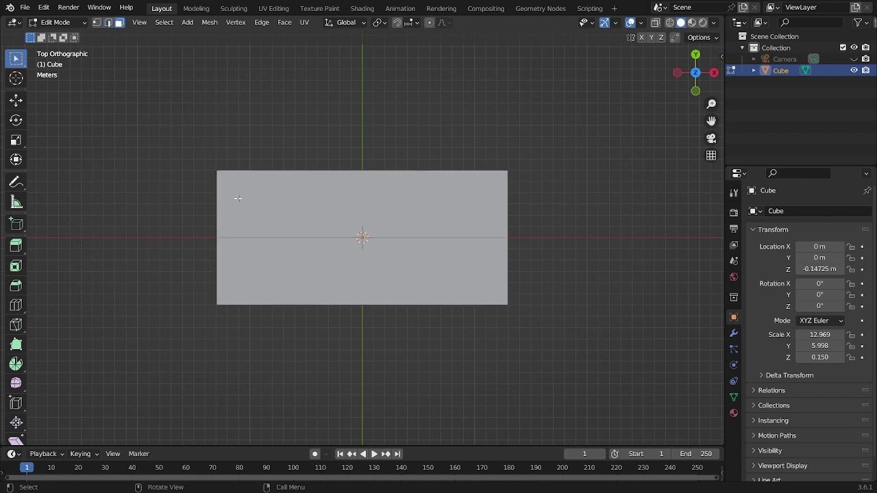
key(KP_1)
scroll(370, 252, up, 7)
click(434, 239)
key(KP_7)
scroll(411, 254, down, 8)
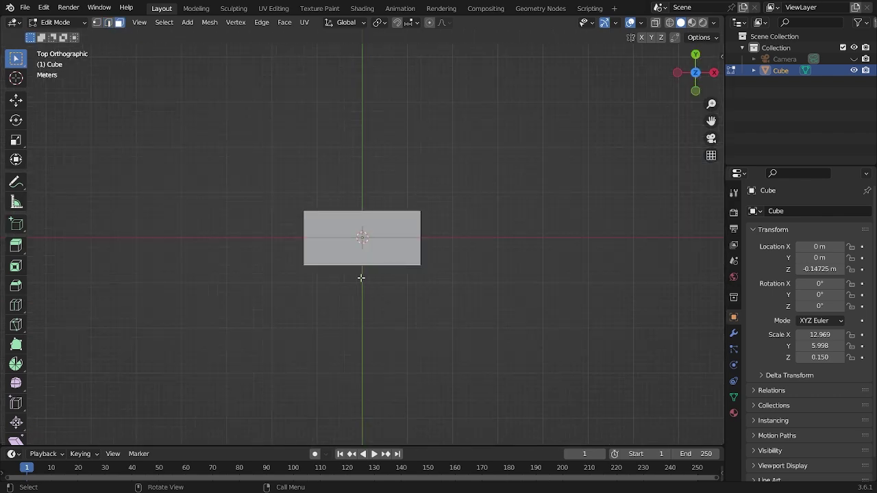
key(e)
click(345, 295)
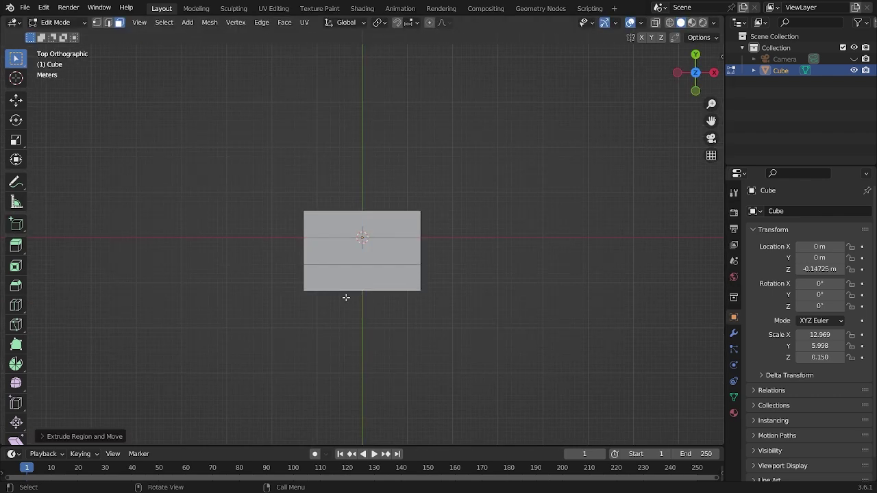
key(ctrl+z)
Step: Move the selected front face outward along negative Y until the floor is roughly square
click(16, 100)
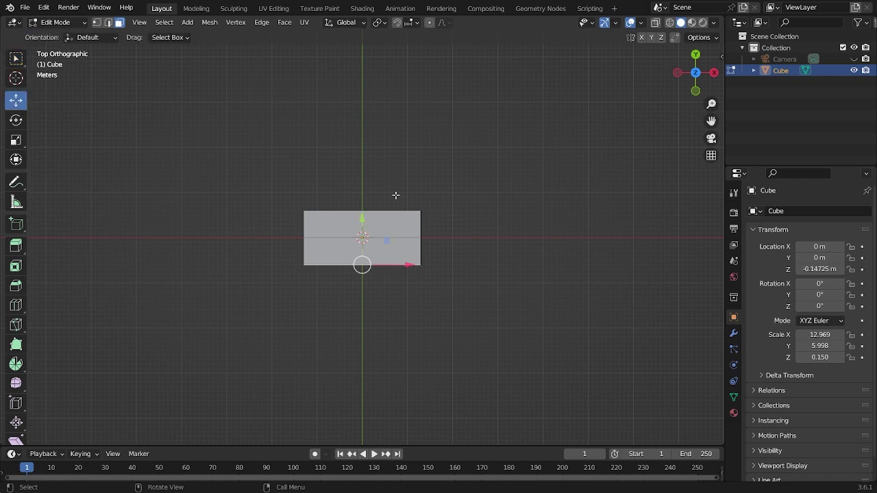
drag(363, 220, 378, 287)
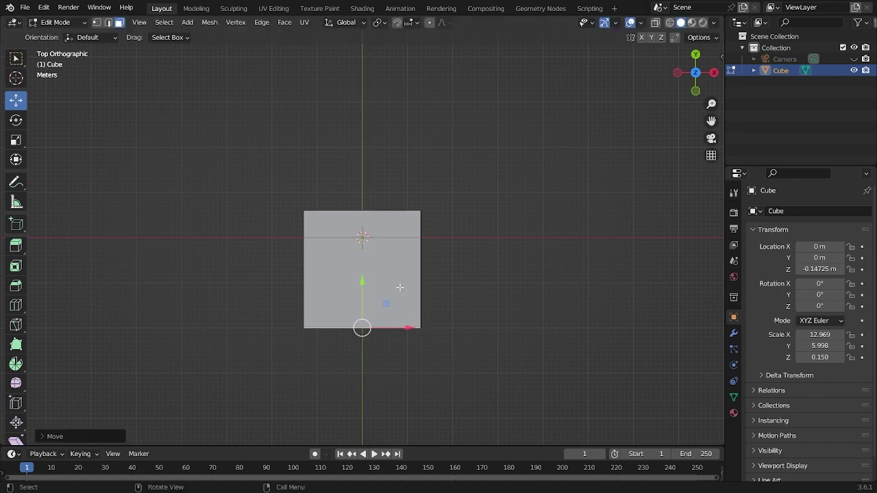
Step: Extrude the side face of the rear section about 7 m along positive X to form an L-shaped floor
middle_drag(451, 344, 384, 287)
click(442, 280)
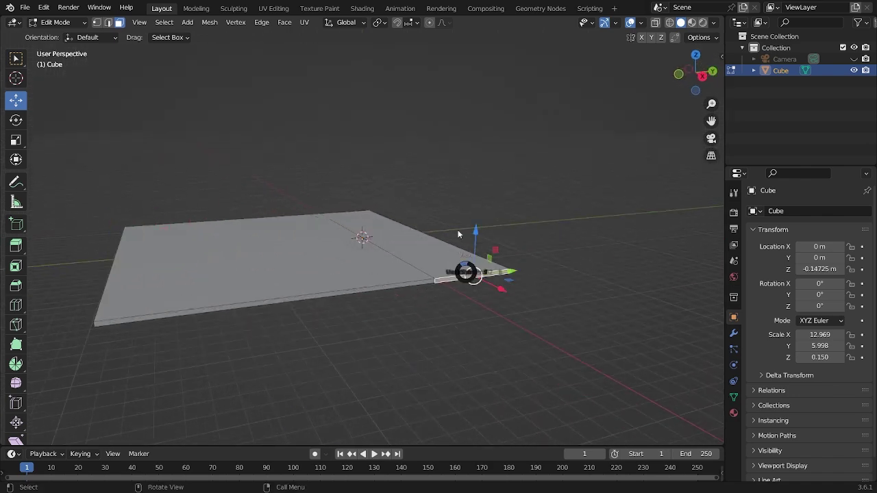
key(KP_7)
key(e)
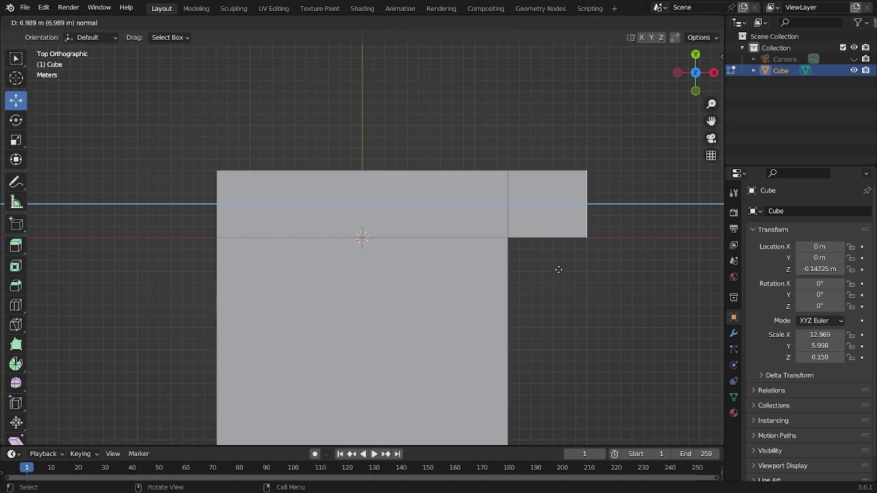
click(558, 269)
Step: Return to object mode and save the file as "tutorial 2.blend"
middle_drag(640, 274, 518, 198)
key(grave)
click(608, 103)
click(210, 239)
shift+click(221, 239)
key(grave)
click(257, 124)
drag(394, 165, 395, 154)
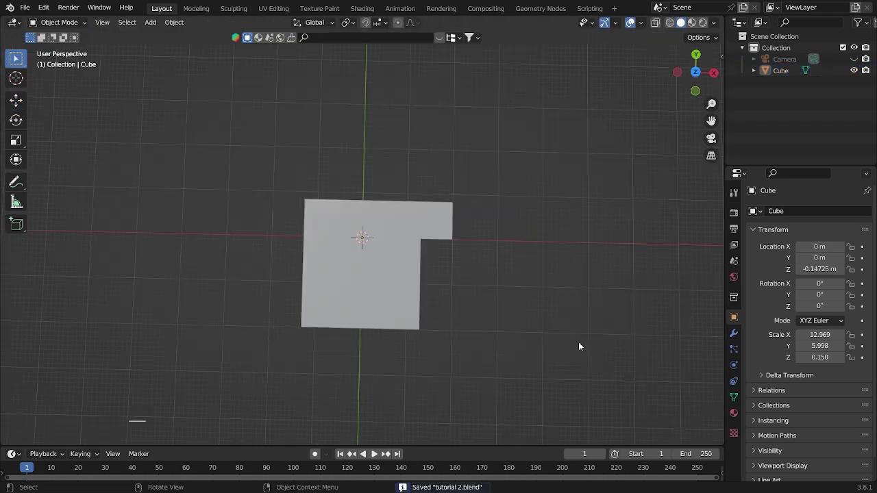
Step: Add a loop cut along X to the floor mesh, slid close to its rear (positive Y) edge
click(386, 295)
key(KP_7)
scroll(479, 303, down, 2)
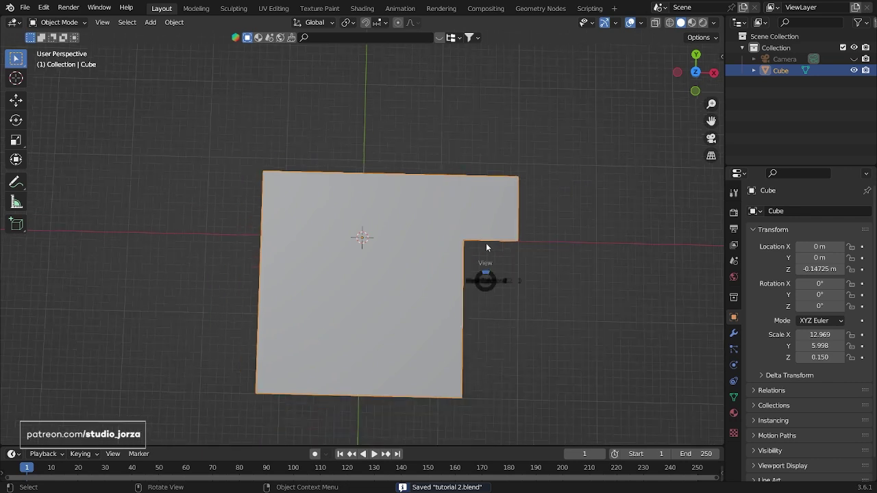
key(Tab)
click(107, 22)
click(261, 186)
key(ctrl+r)
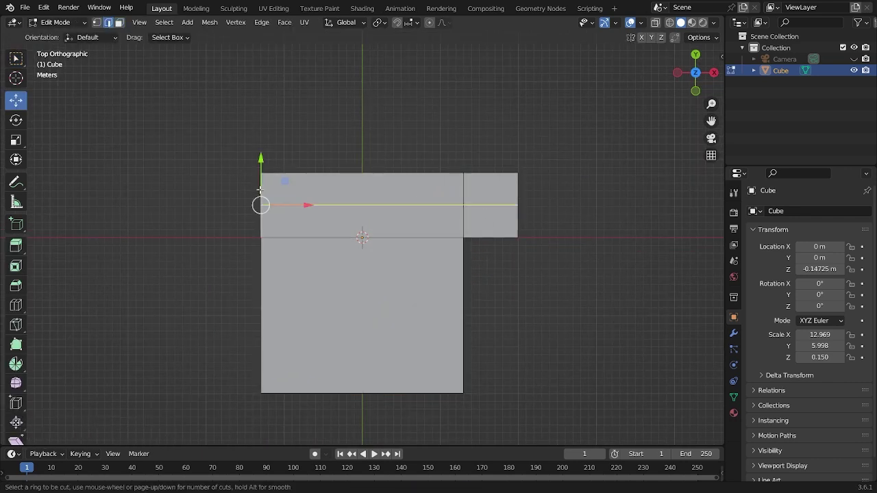
click(260, 184)
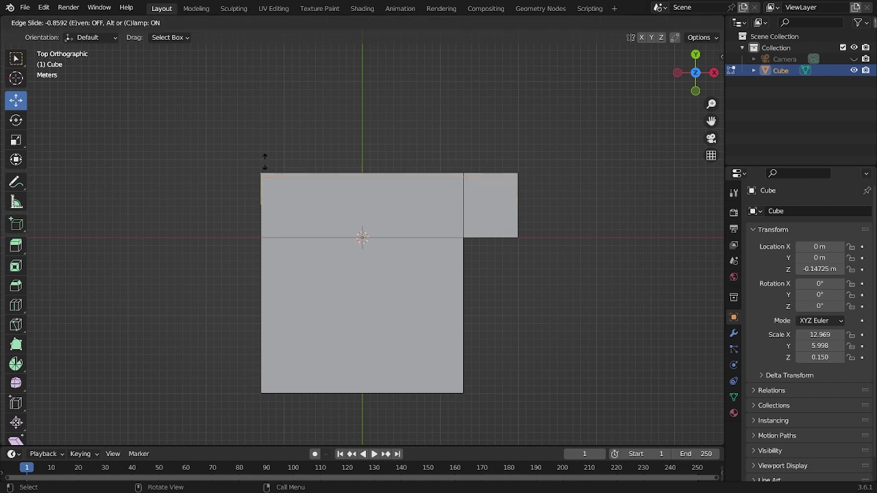
click(265, 162)
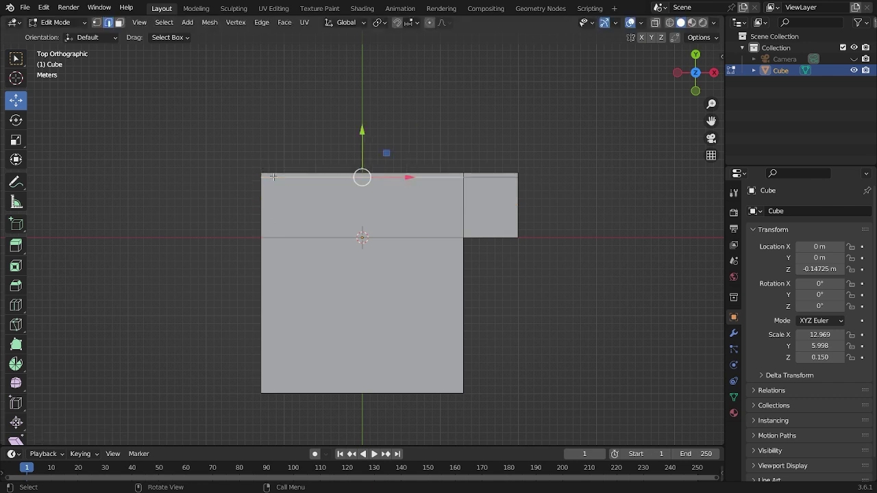
Step: Add loop cuts just inside the floor's negative X edge and its front negative Y edge
key(g)
key(g)
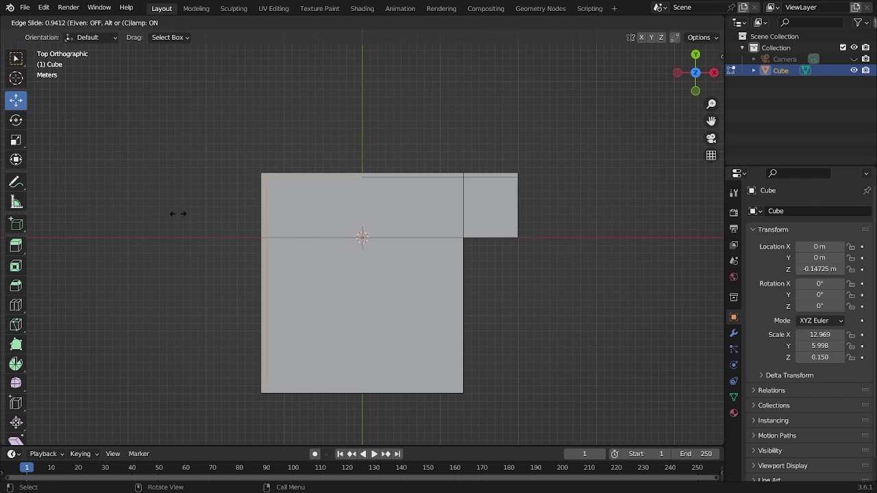
click(179, 215)
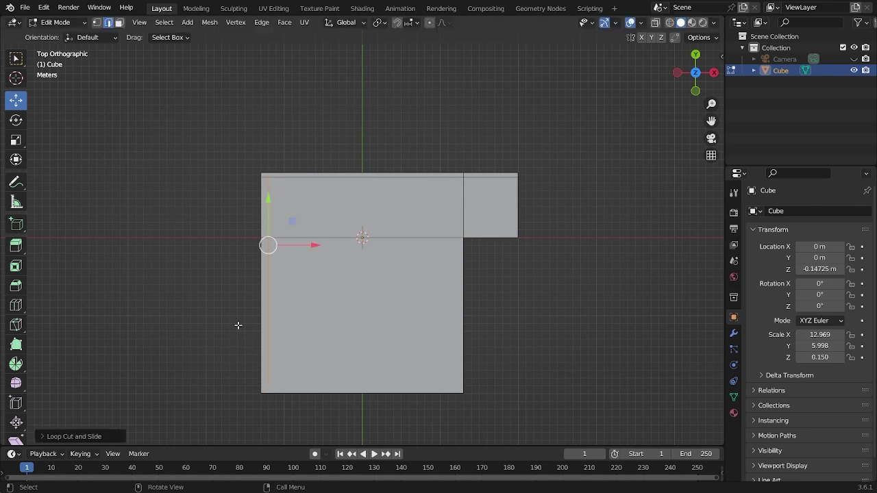
click(268, 350)
key(g)
key(g)
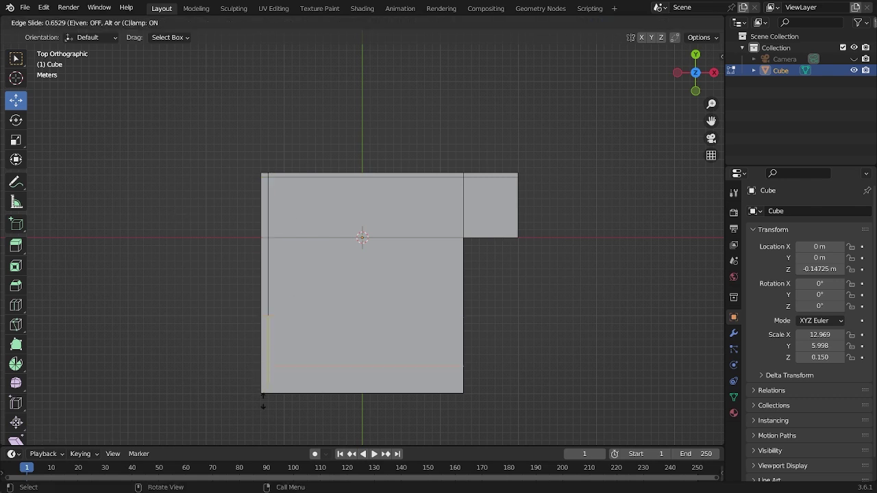
right_click(262, 421)
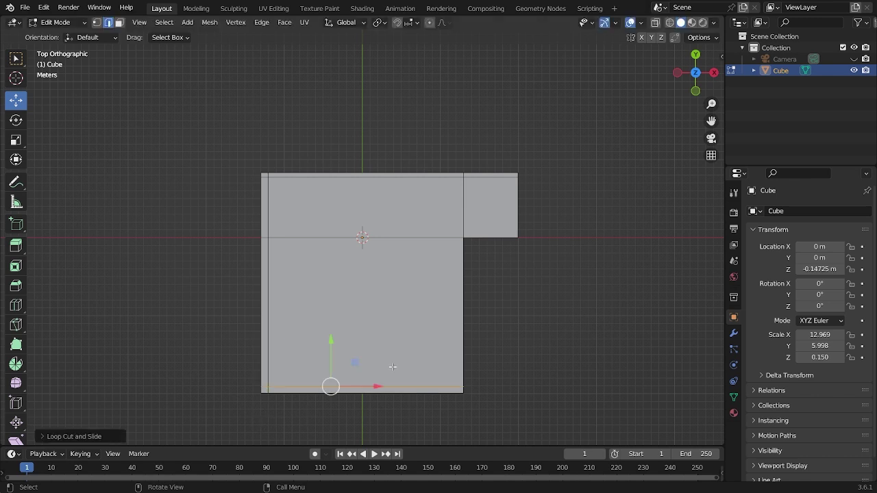
Step: Add a loop cut along Y just inside the main floor section's positive X edge, beside the extension
click(443, 185)
key(ctrl+r)
click(449, 185)
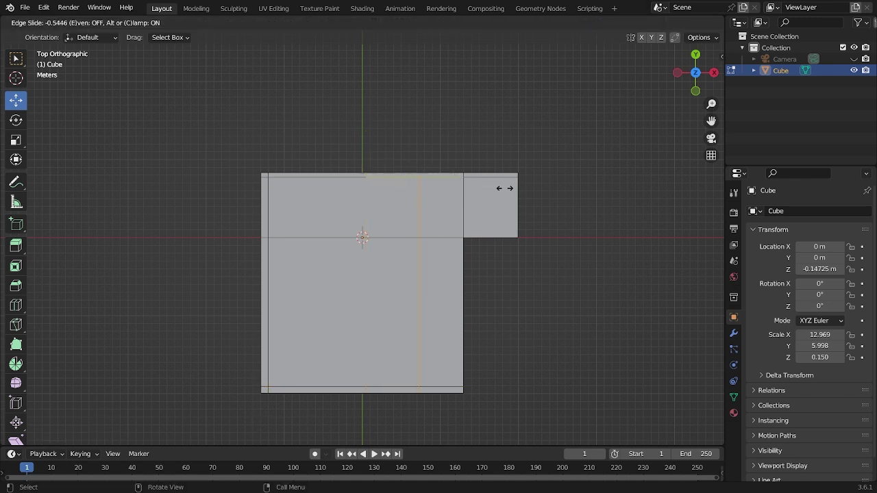
click(541, 195)
Step: Add a loop cut along X across the floor, slid just inside the extension's front (negative Y) edge
click(519, 208)
key(ctrl+r)
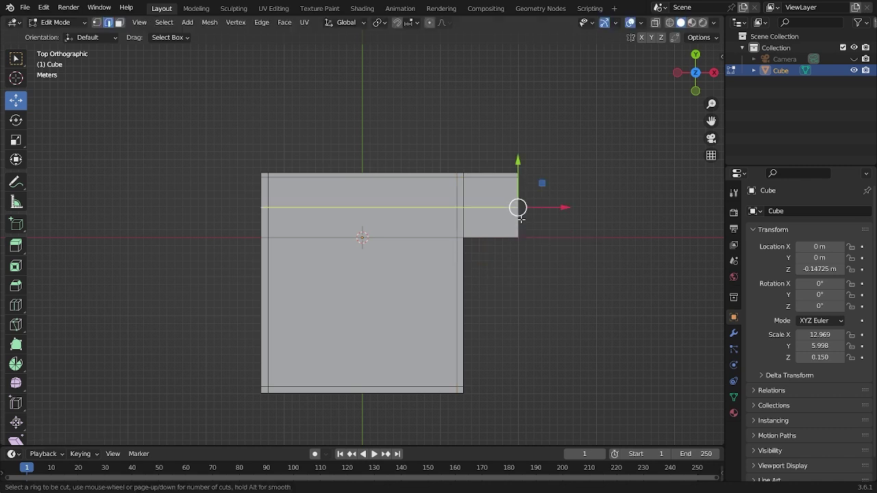
click(519, 209)
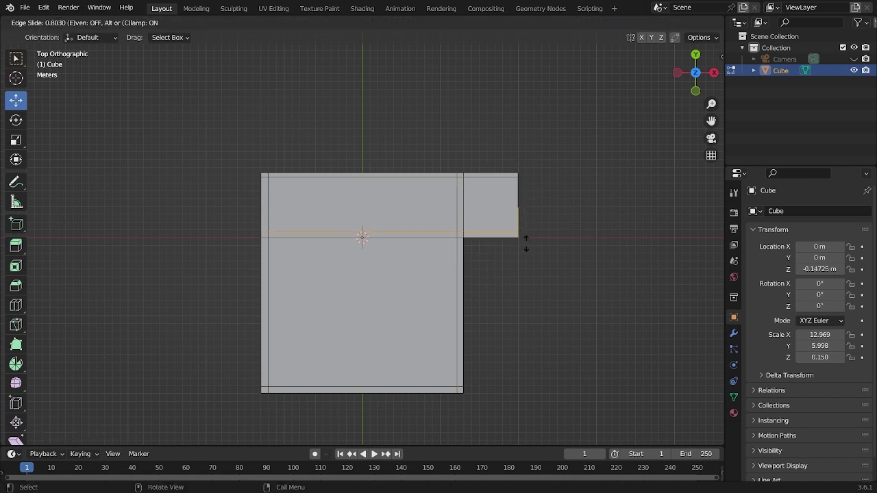
click(526, 244)
Step: Add a loop cut along Y through the extension, slid close to its outer positive X edge
click(513, 178)
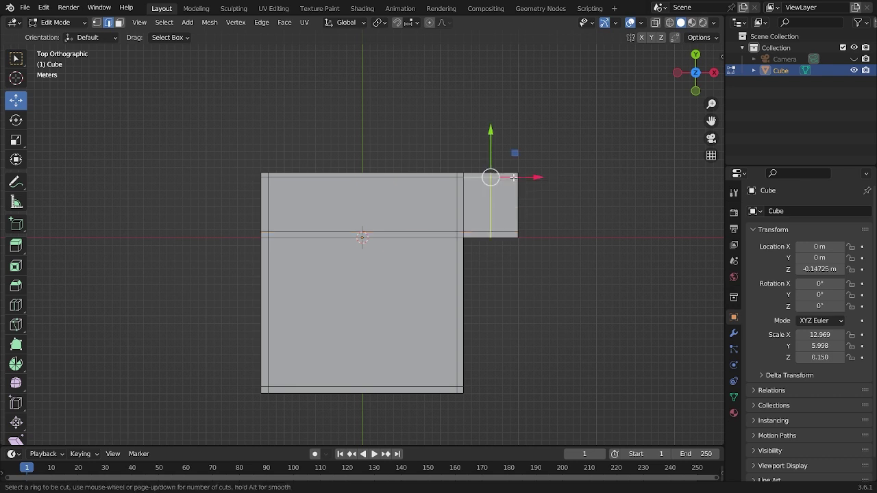
key(g)
key(g)
click(529, 182)
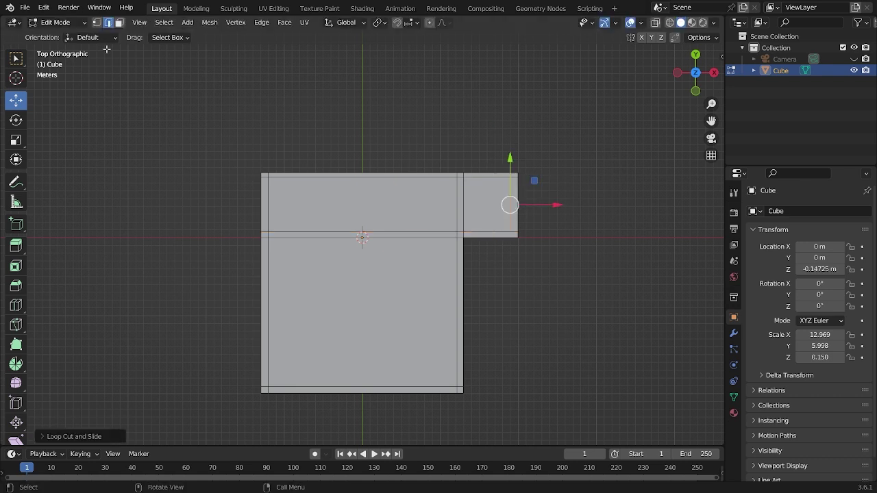
Step: Select all the narrow border faces around the perimeter of the L-shaped floor in face selection mode
click(216, 134)
drag(221, 159, 267, 397)
shift+click(399, 175)
shift+click(460, 176)
shift+click(486, 176)
shift+click(513, 178)
shift+click(511, 222)
shift+click(477, 237)
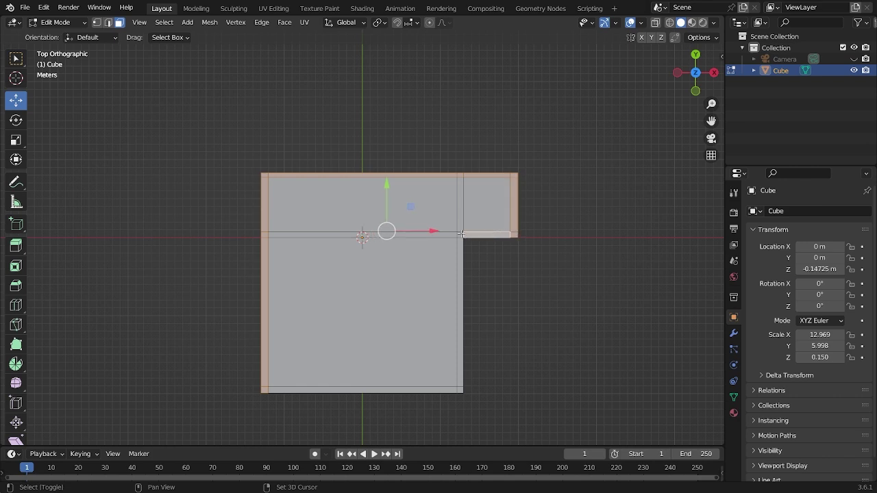
shift+click(456, 280)
shift+click(459, 393)
shift+click(453, 392)
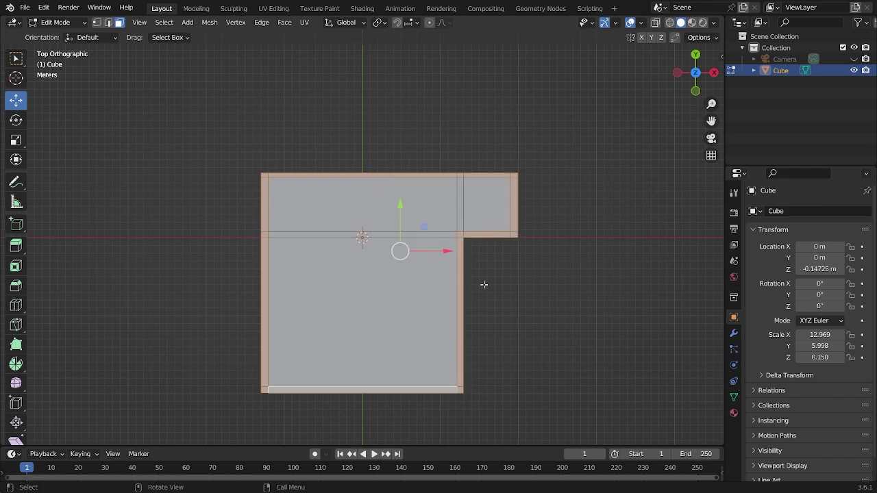
Step: Extrude the selected border faces upward to form the room's walls and return to object mode
key(KP_1)
key(e)
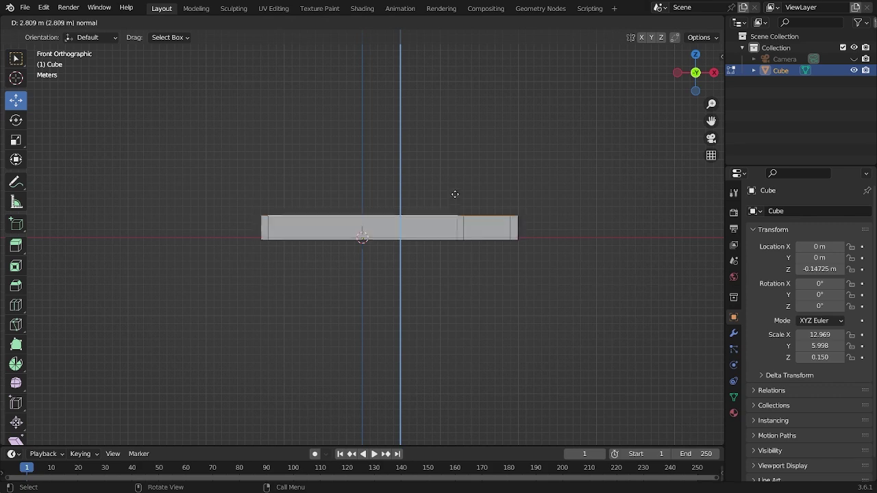
click(455, 135)
key(Tab)
middle_drag(552, 168, 434, 228)
click(442, 294)
scroll(434, 229, up, 3)
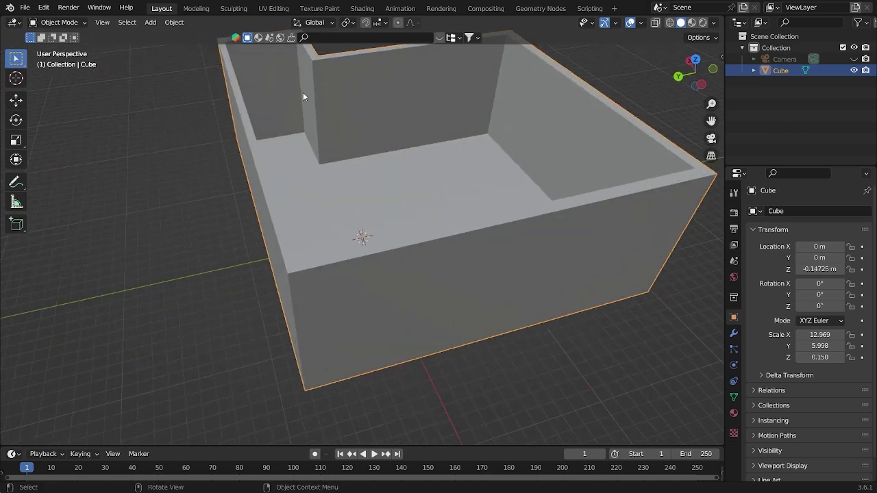
Step: Add a Bevel modifier to the room mesh with an amount of 0.01 m and 17 segments
click(734, 333)
click(789, 215)
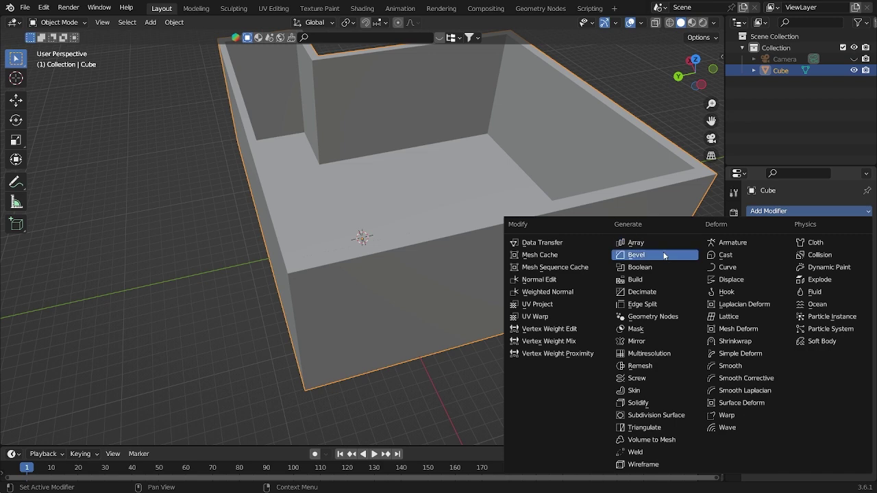
click(665, 255)
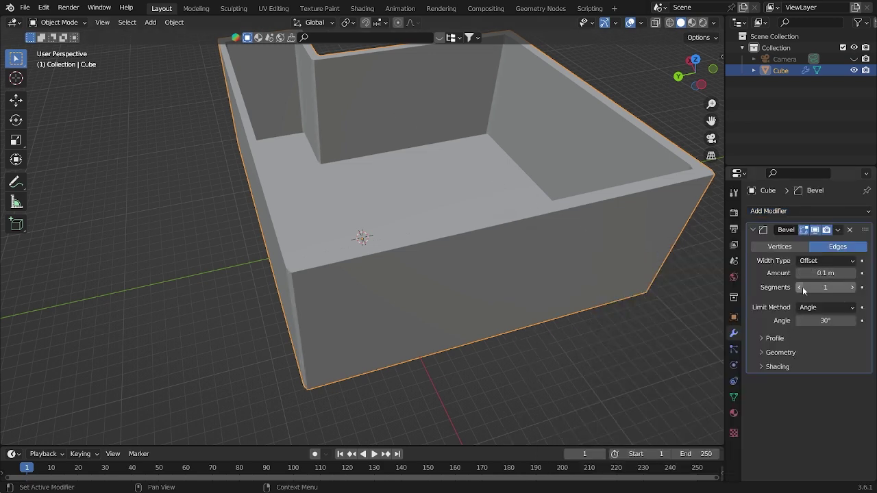
drag(801, 275, 787, 275)
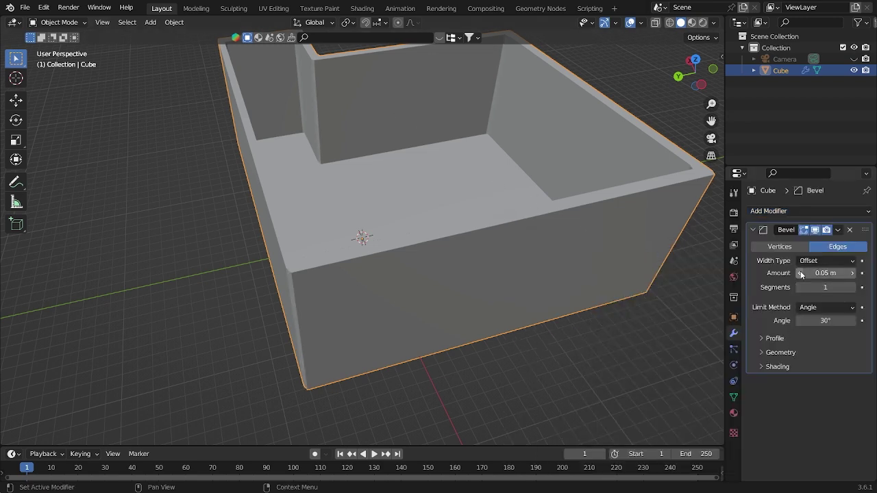
click(800, 273)
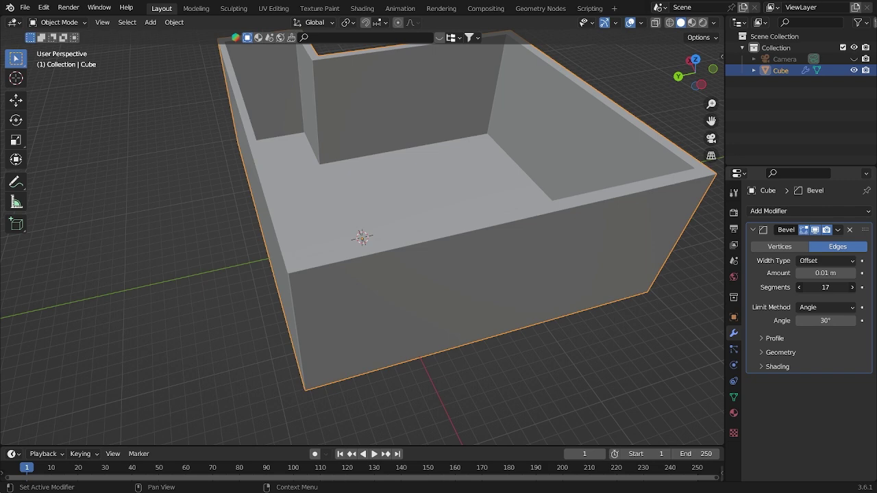
click(713, 305)
Step: Split the 3D viewport vertically into two side-by-side areas and show the camera view in one of them
middle_drag(670, 315, 567, 159)
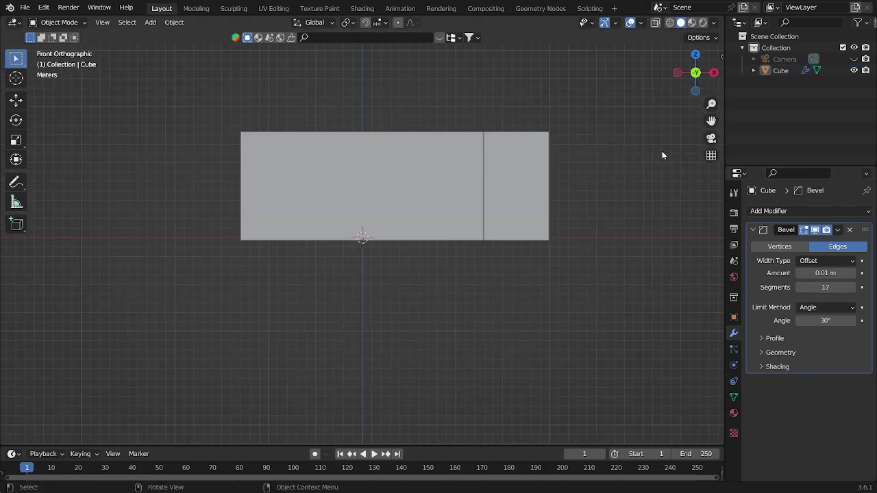
right_click(720, 308)
click(720, 304)
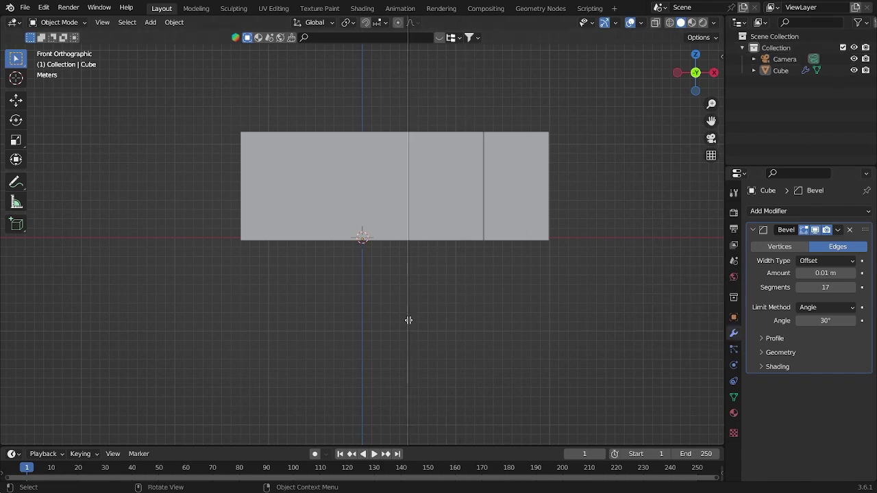
click(362, 333)
key(KP_0)
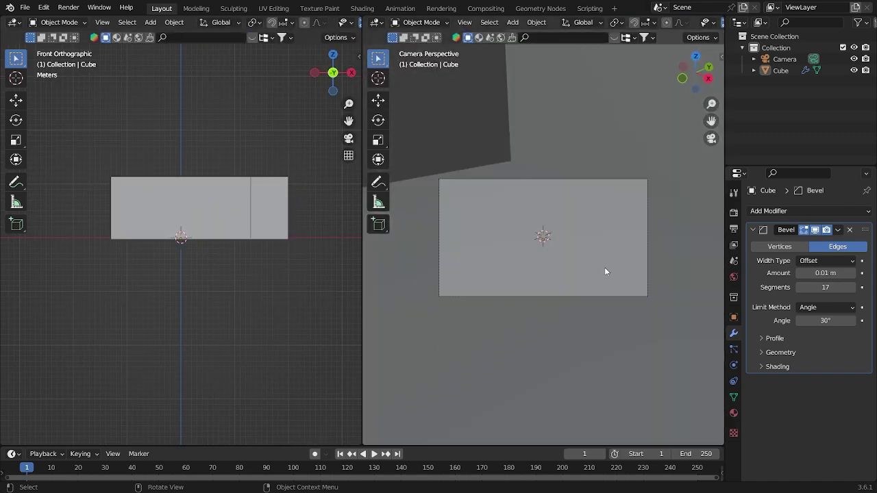
Step: Select the camera in the top view, place it inside the room and rotate it about Z toward the extension
key(n)
key(KP_0)
key(KP_Divide)
middle_drag(289, 268, 291, 260)
key(KP_7)
click(224, 281)
click(167, 346)
key(r)
click(354, 436)
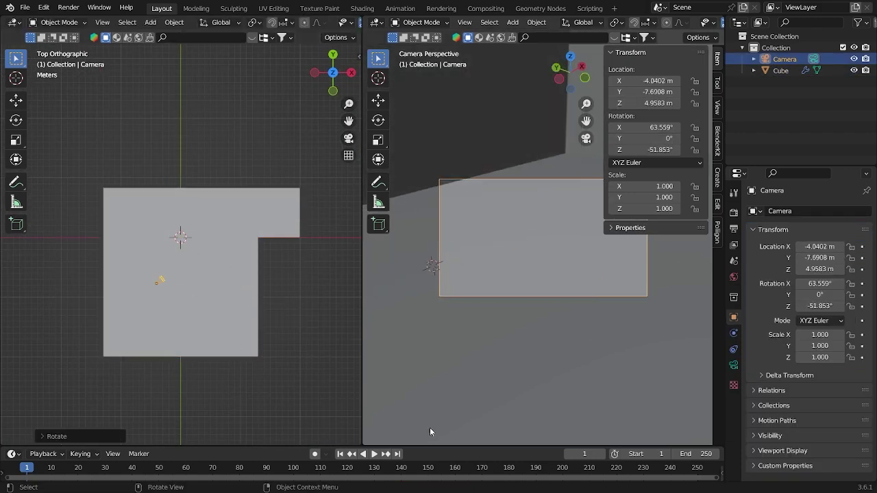
Step: Lock the camera to the view and orbit it to look level across the room toward the extension
click(717, 108)
click(653, 194)
middle_drag(521, 206, 579, 121)
Step: Set the render output resolution to 2000 by 2450 px
click(734, 228)
click(829, 227)
text(2000)
key(Tab)
text(2450)
key(Return)
Step: Adjust the camera's height along Z in the front view and hide the sidebar
key(KP_1)
key(s)
key(z)
click(247, 303)
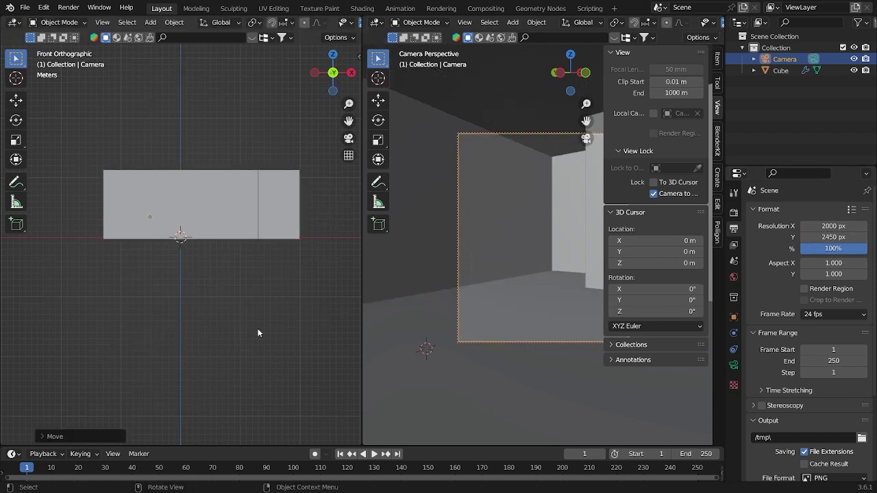
key(n)
Step: Shift the camera slightly along positive Y in the top view
key(grave)
click(221, 184)
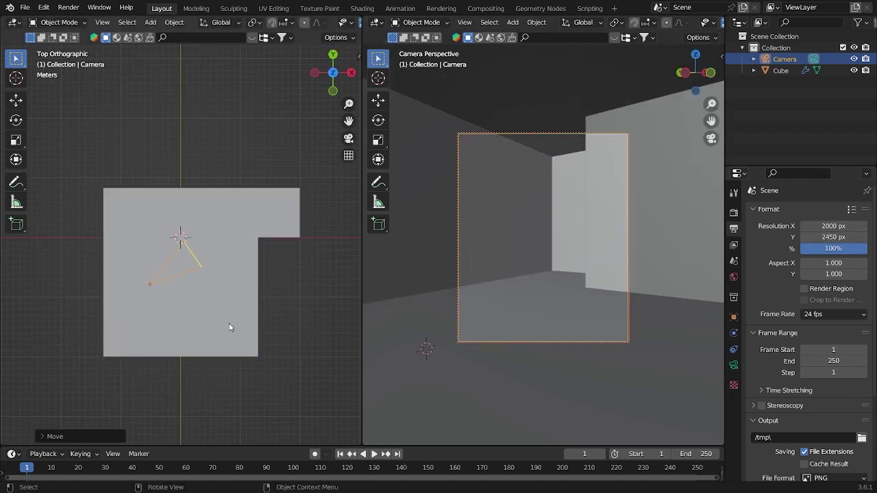
key(g)
key(y)
click(239, 323)
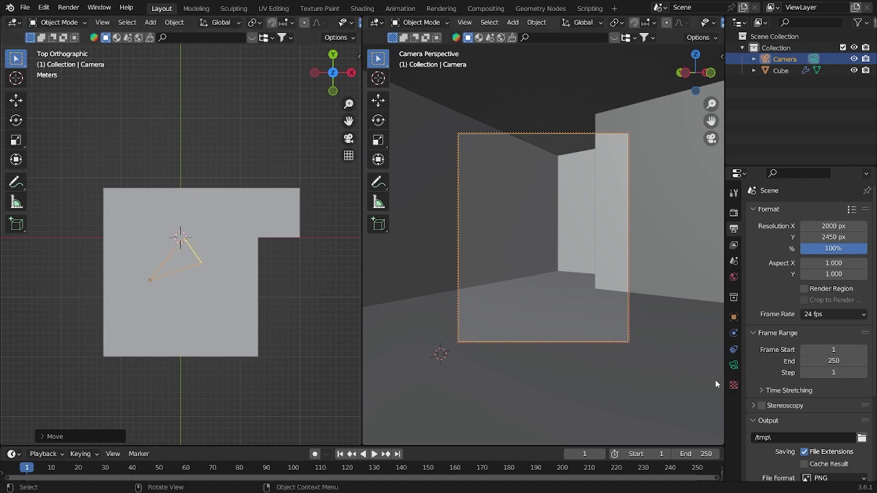
Step: Set the camera's focal length to 140 mm and move the camera back toward the room's negative X, negative Y corner
click(734, 365)
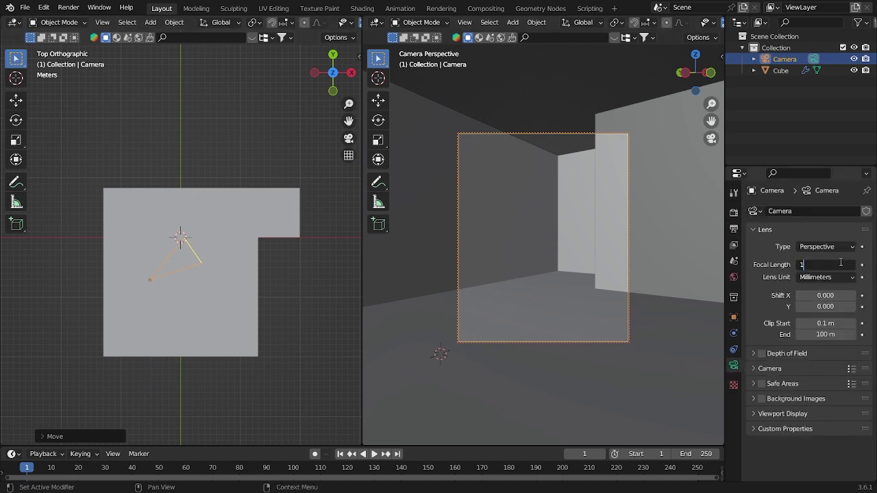
text(09)
key(Return)
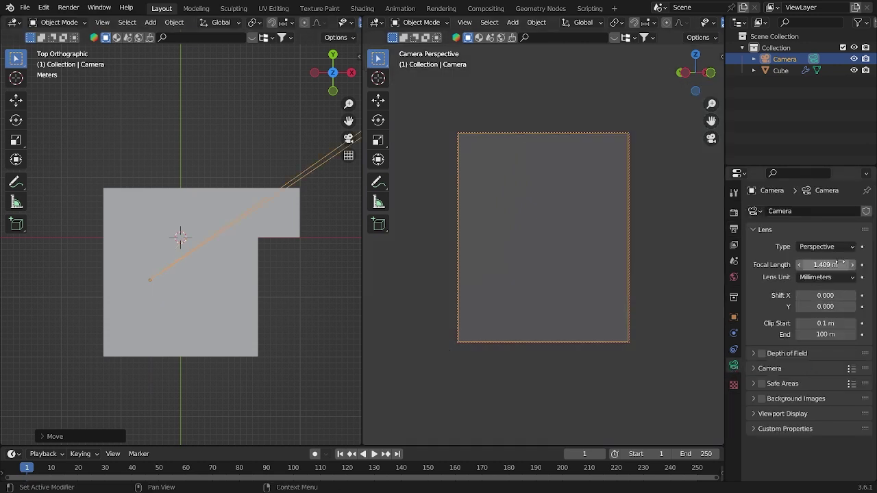
click(839, 276)
click(840, 266)
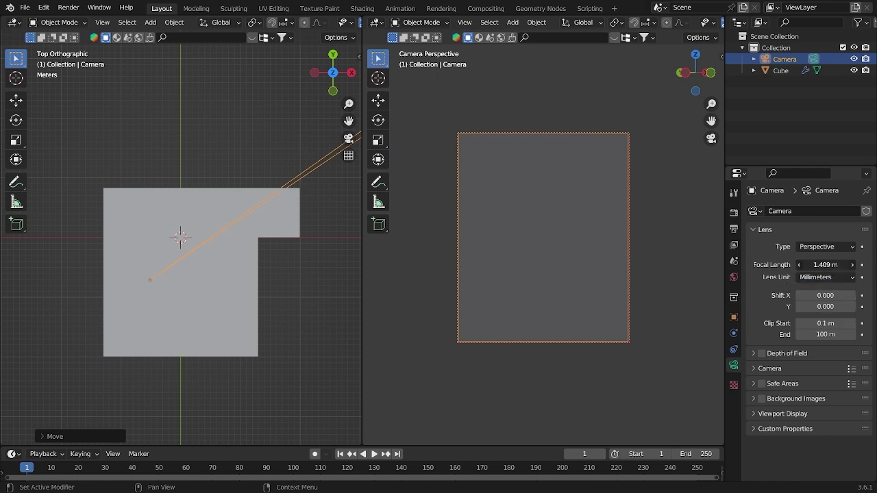
click(842, 266)
text(140)
key(Return)
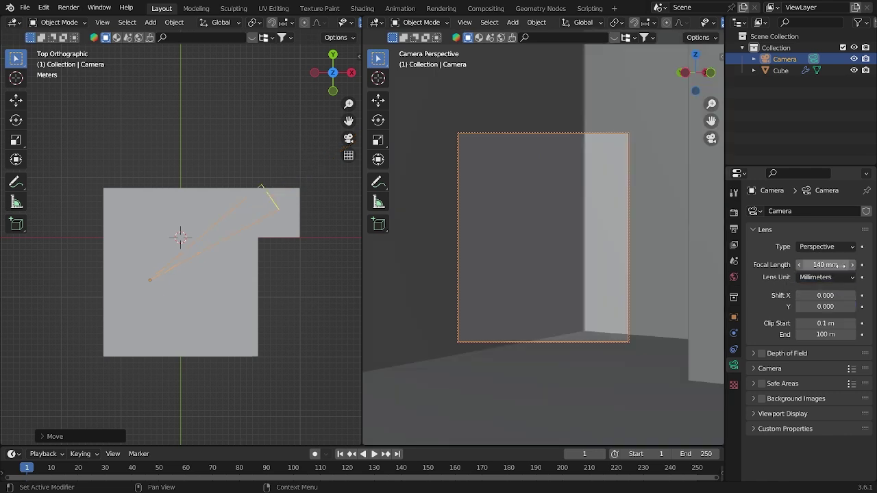
key(g)
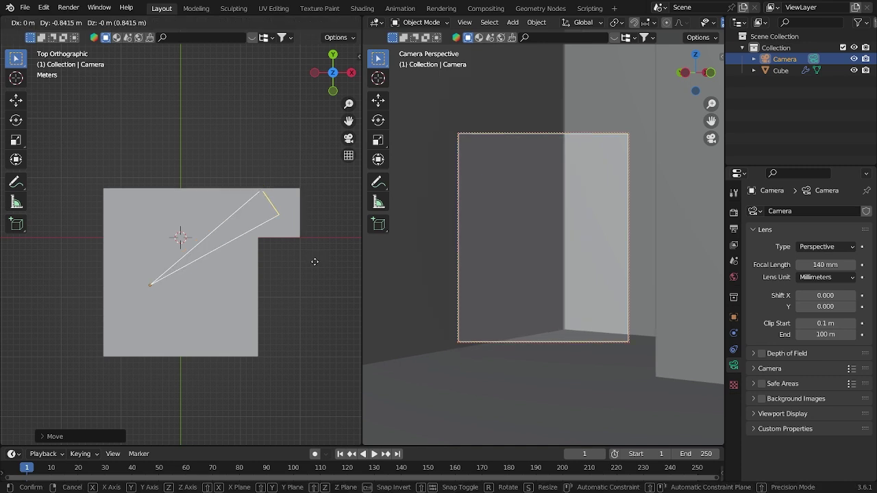
click(280, 285)
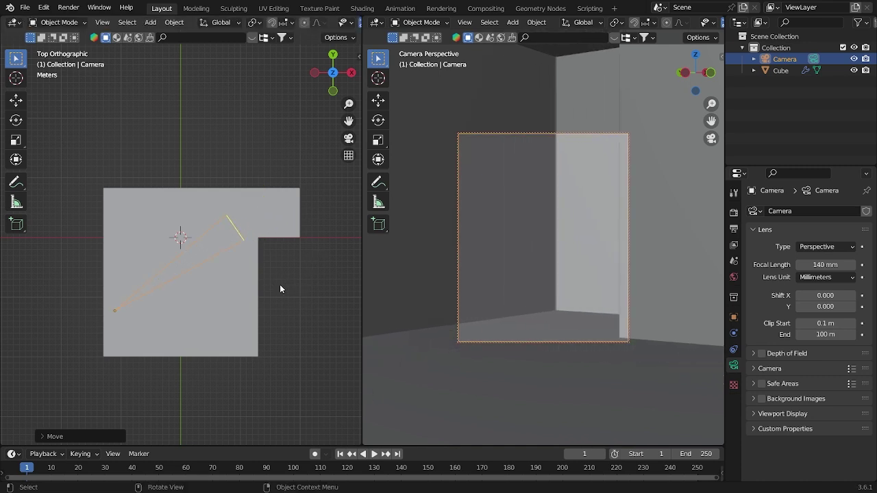
Step: Select the room mesh and enter edit mode
click(272, 237)
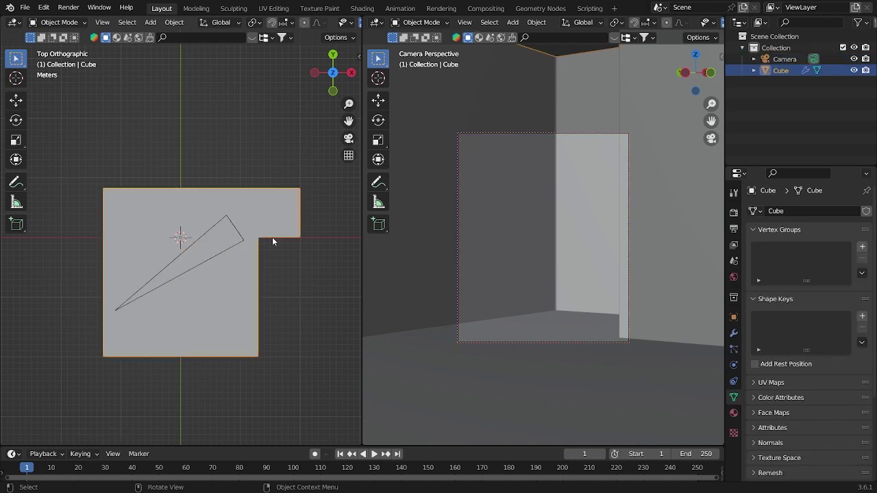
middle_drag(307, 224, 195, 217)
key(Tab)
Step: Try to select the rear (positive Y) wall's faces and move the wall outward along Y
shift+drag(149, 240, 185, 263)
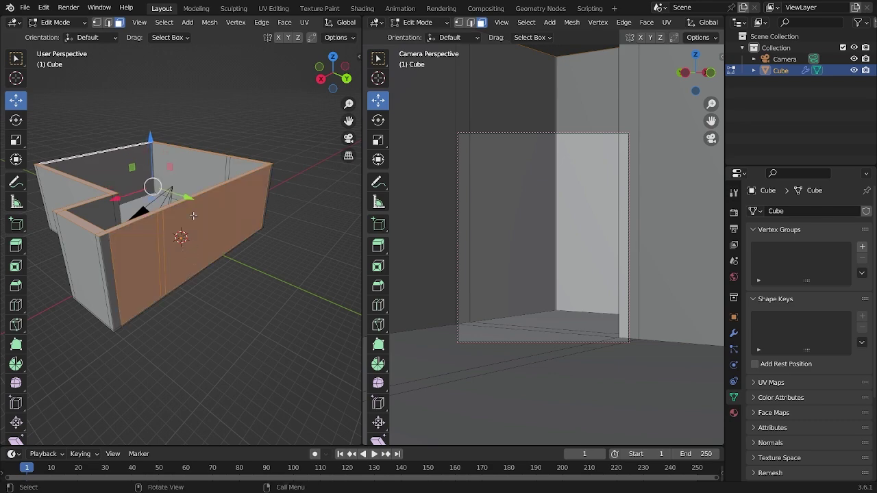
key(KP_7)
middle_drag(208, 199, 76, 141)
shift+click(57, 261)
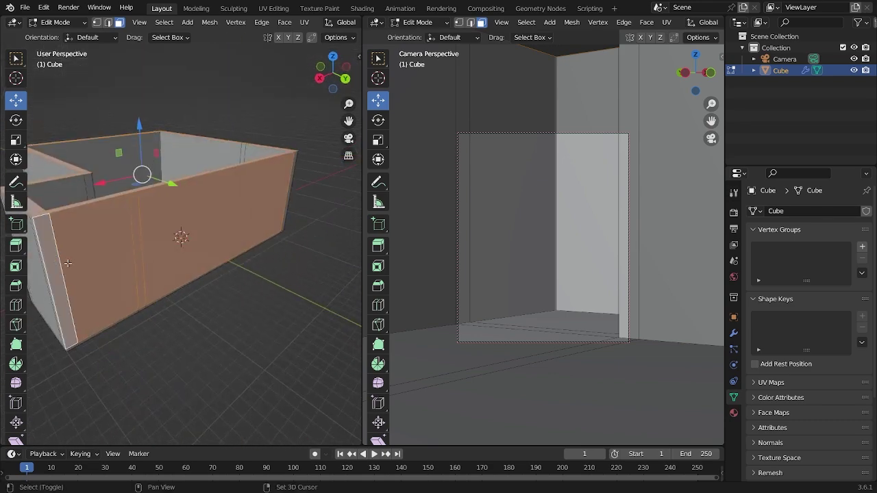
middle_drag(58, 259, 15, 269)
shift+click(277, 236)
key(KP_7)
drag(219, 190, 220, 184)
key(ctrl+z)
Step: Select the top and outer faces of the rear wall and move the wall outward along positive Y
middle_drag(219, 183, 121, 141)
shift+click(278, 164)
shift+click(312, 316)
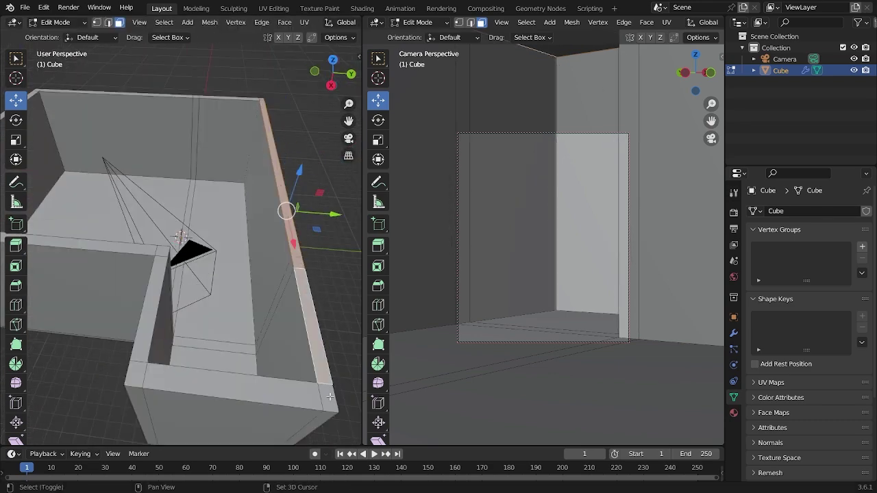
middle_drag(322, 370, 226, 315)
shift+click(179, 212)
scroll(137, 218, down, 2)
shift+click(77, 218)
shift+click(45, 217)
middle_drag(45, 217, 154, 264)
middle_drag(164, 226, 199, 219)
key(KP_7)
drag(222, 146, 228, 133)
Step: Try moving the camera farther toward the room's negative X, negative Y corner in object mode
key(Tab)
click(195, 266)
key(g)
click(164, 319)
key(ctrl+g)
key(g)
right_click(637, 295)
Step: Select the front (negative Y) wall's faces in edit mode and move the wall outward along negative Y
middle_drag(168, 346, 268, 275)
click(188, 300)
key(Tab)
click(267, 274)
shift+click(207, 278)
shift+click(209, 268)
middle_drag(209, 267, 278, 386)
scroll(278, 385, up, 3)
key(KP_7)
drag(181, 279, 183, 288)
Step: Select the faces that make up the room's negative X wall
middle_drag(182, 287, 264, 210)
scroll(264, 209, up, 4)
click(237, 301)
shift+click(140, 281)
shift+click(86, 267)
shift+click(174, 274)
scroll(226, 291, down, 4)
shift+click(281, 299)
Step: Try to move the selected negative X wall faces outward in the top view
key(KP_7)
drag(159, 286, 149, 285)
key(ctrl+z)
Step: Add the remaining faces of the negative X wall to the selection and move the wall outward along negative X
middle_drag(149, 285, 252, 165)
scroll(137, 199, up, 4)
shift+click(68, 216)
shift+click(124, 208)
shift+click(170, 197)
middle_drag(186, 192, 127, 309)
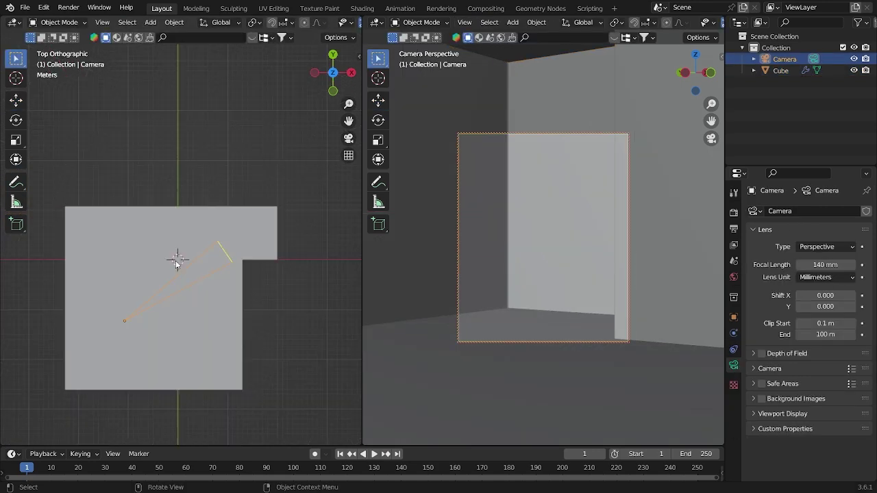
Step: Move the camera farther back toward the negative X, negative Y corner and raise it slightly along Z
key(g)
click(226, 305)
key(ctrl+z)
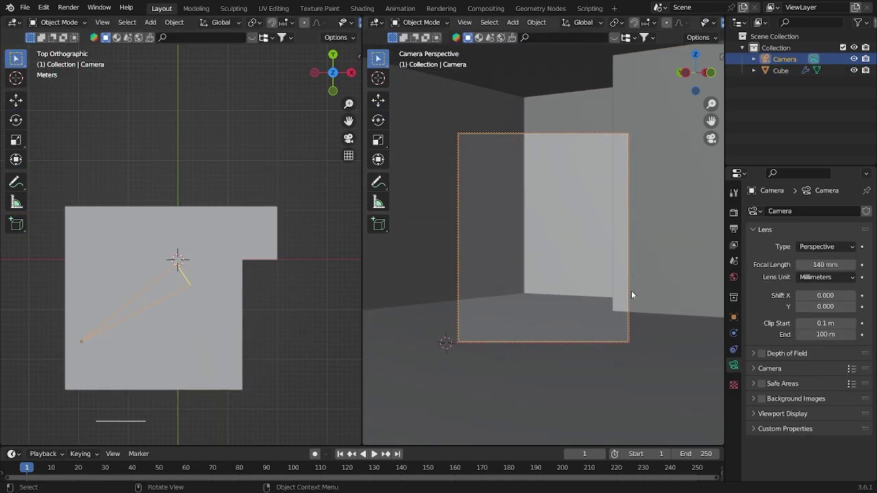
key(g)
key(z)
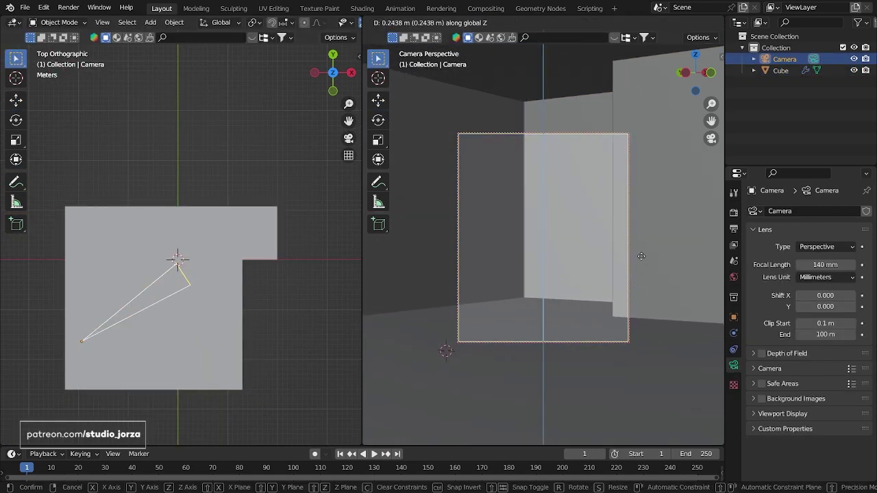
click(650, 216)
Step: Set the camera's focal length to 110 mm and save the file
drag(825, 264, 803, 265)
click(302, 323)
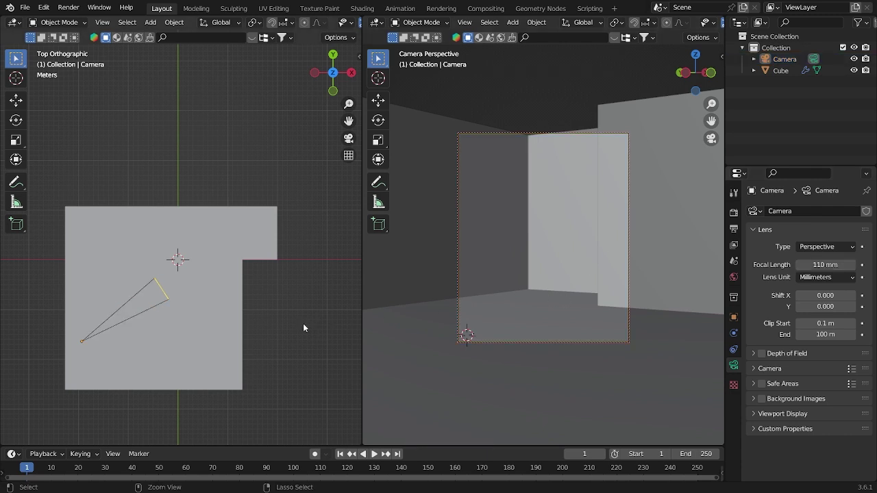
key(ctrl+s)
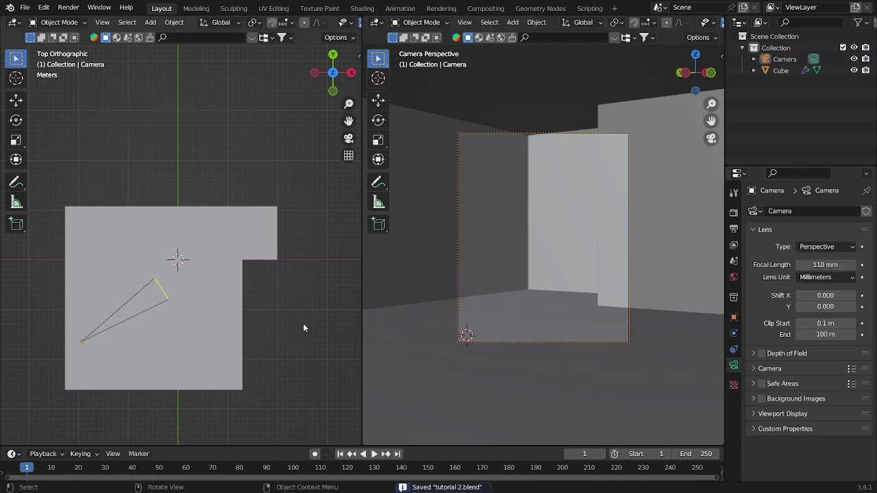
Step: Switch the top view to perspective and enter edit mode on the room mesh
click(156, 281)
key(KP_5)
click(258, 274)
key(Tab)
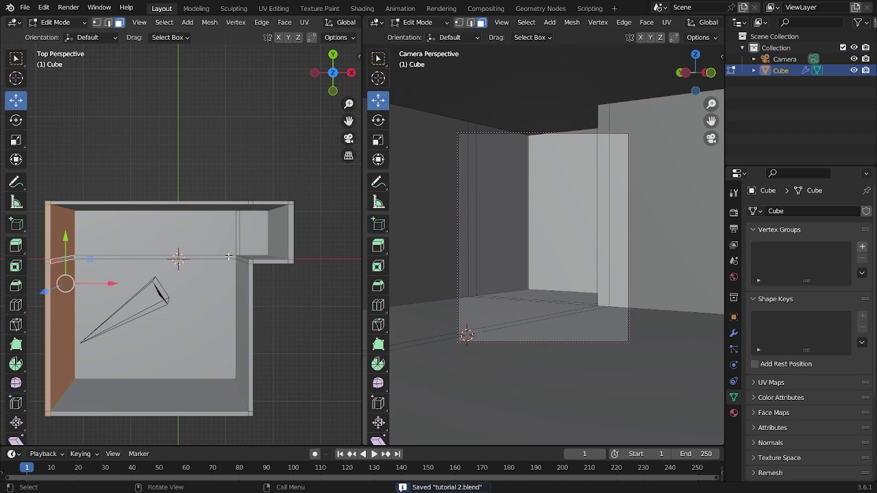
Step: Add a loop cut parallel to Y across the room mesh, slightly to the positive X side of the origin
click(177, 207)
key(KP_5)
key(2)
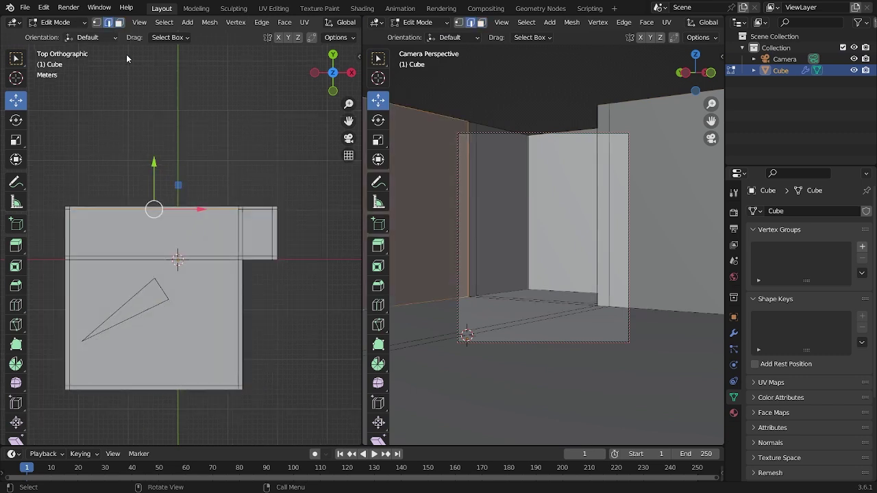
key(ctrl+r)
click(177, 209)
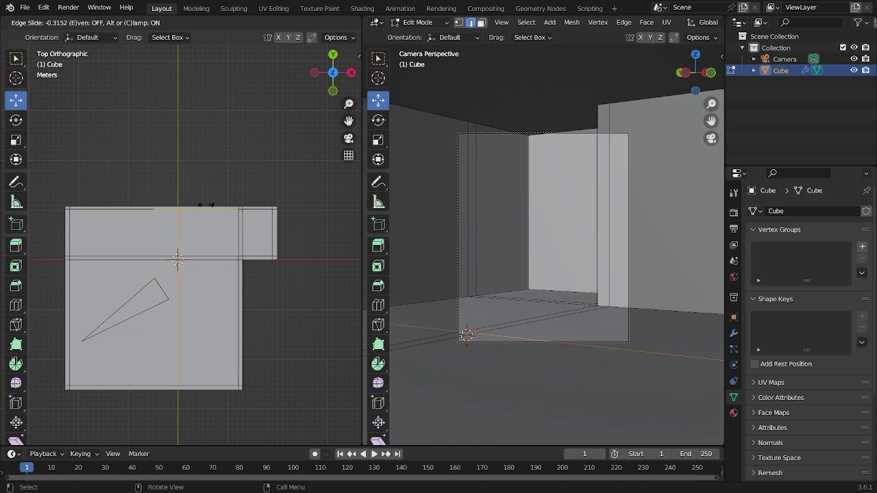
click(212, 203)
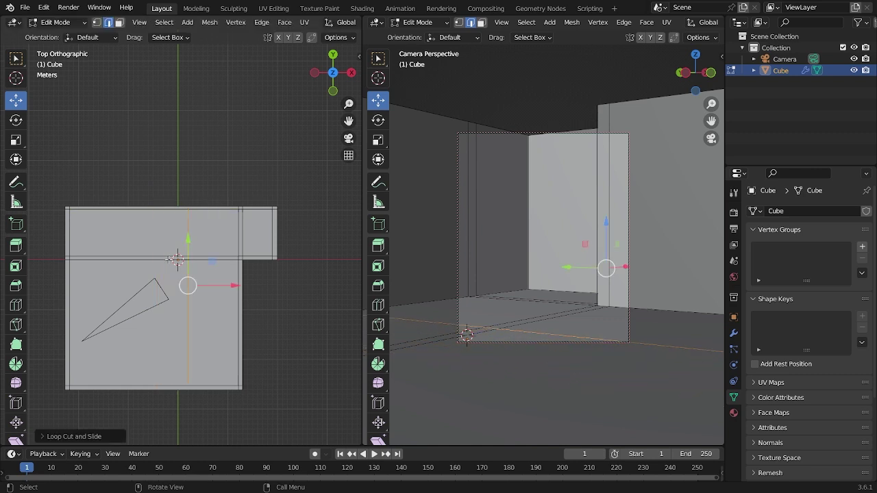
Step: Try to extrude the narrow floor strip between the negative X wall and the new loop cut upward into a partition
click(119, 22)
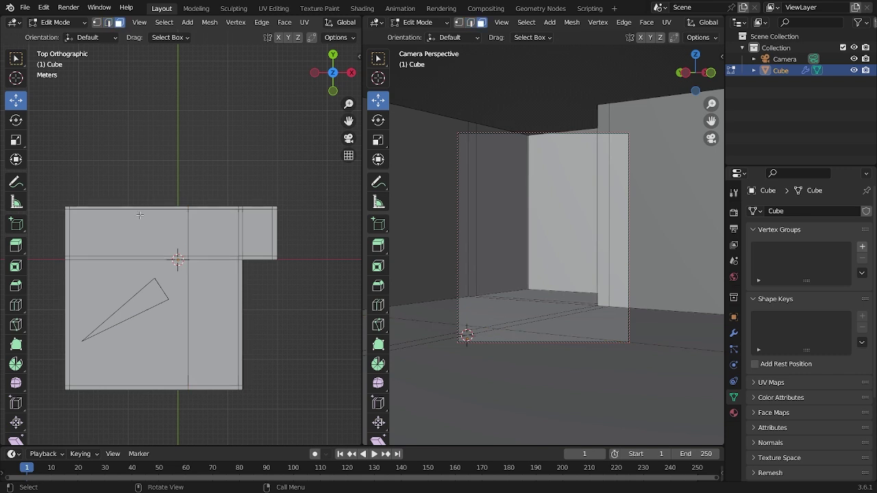
click(142, 260)
key(e)
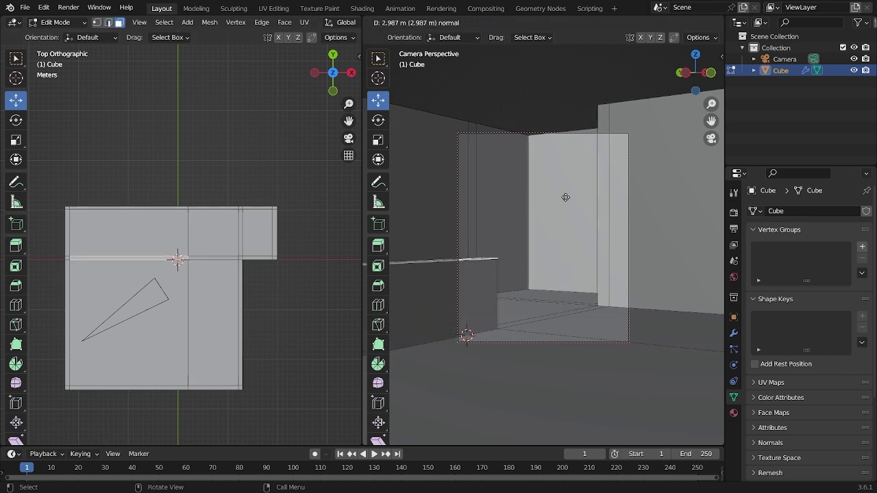
click(593, 409)
key(ctrl+z)
key(ctrl+z)
key(ctrl+z)
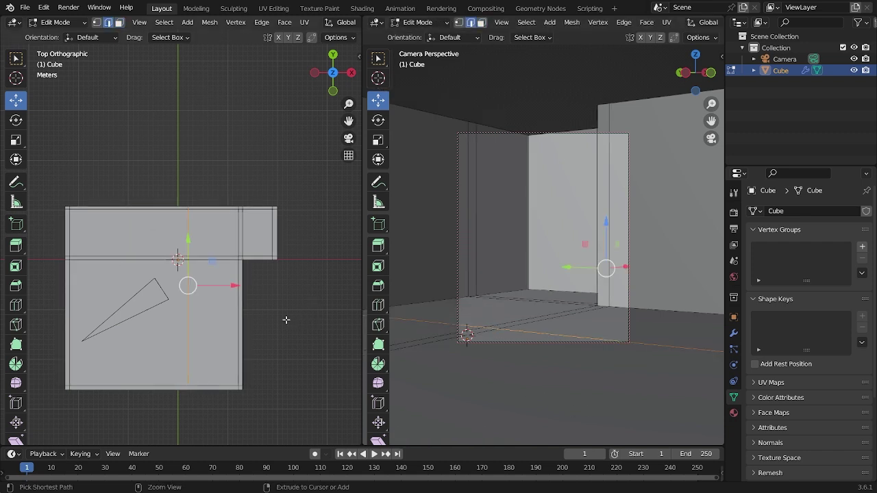
Step: Move the loop cut about 2.4 m toward negative X and try extruding the adjoining floor strip upward as a partition
drag(234, 285, 229, 285)
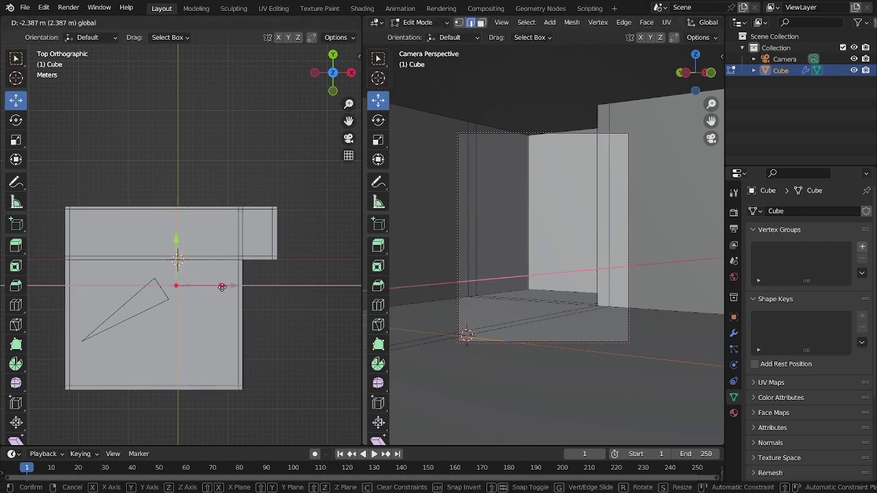
click(222, 287)
click(168, 256)
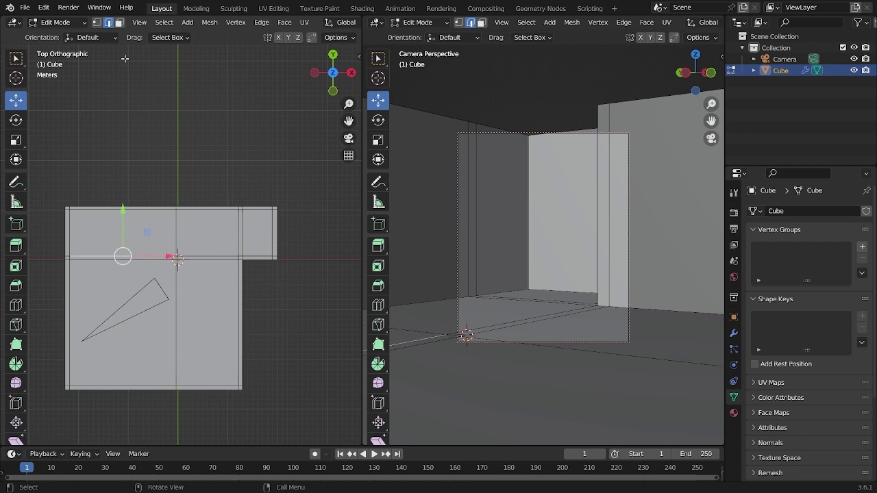
click(119, 23)
click(145, 257)
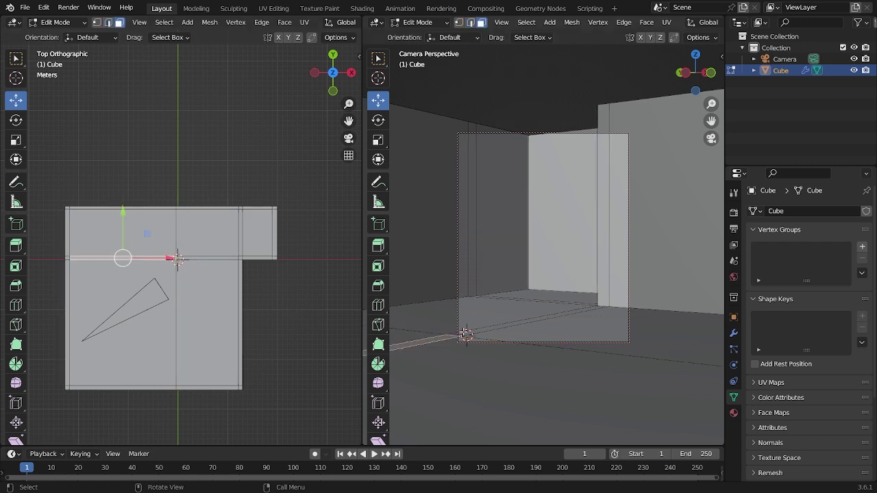
key(e)
click(454, 107)
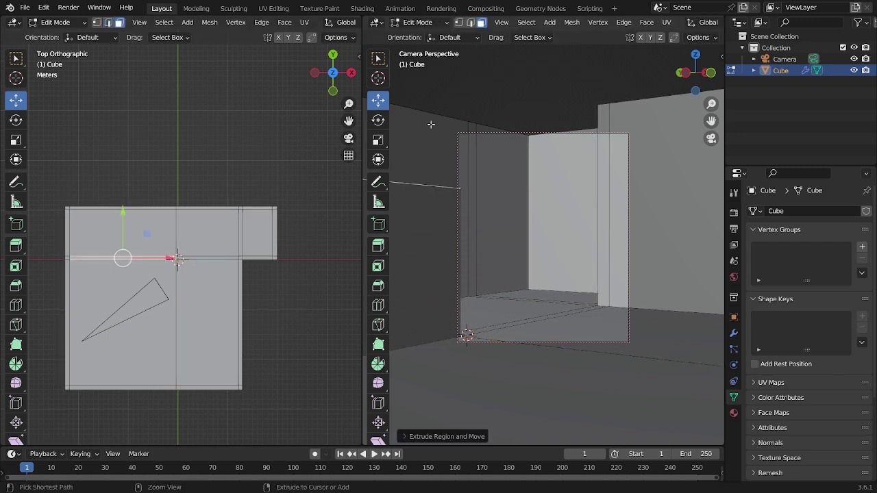
key(ctrl+z)
key(ctrl+z)
key(ctrl+z)
key(ctrl+z)
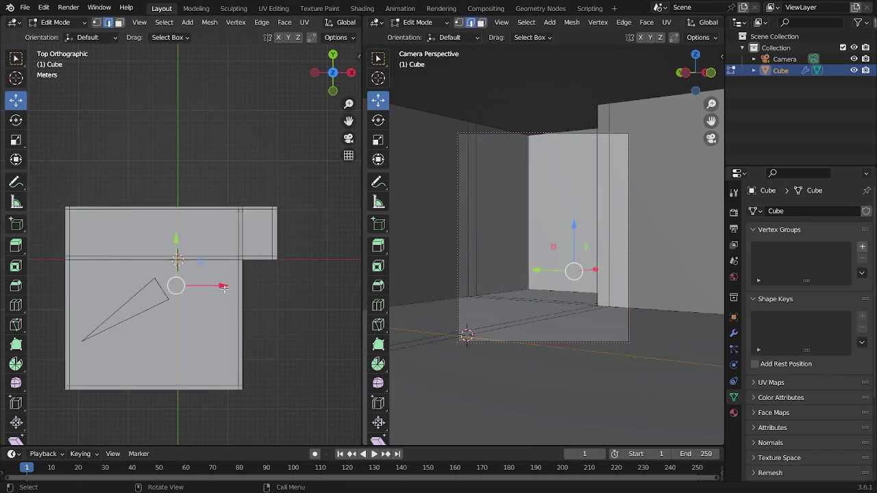
Step: Shift the loop cut slightly toward positive X and extrude the floor strip on its negative X side upward into a partition wall
drag(222, 285, 230, 287)
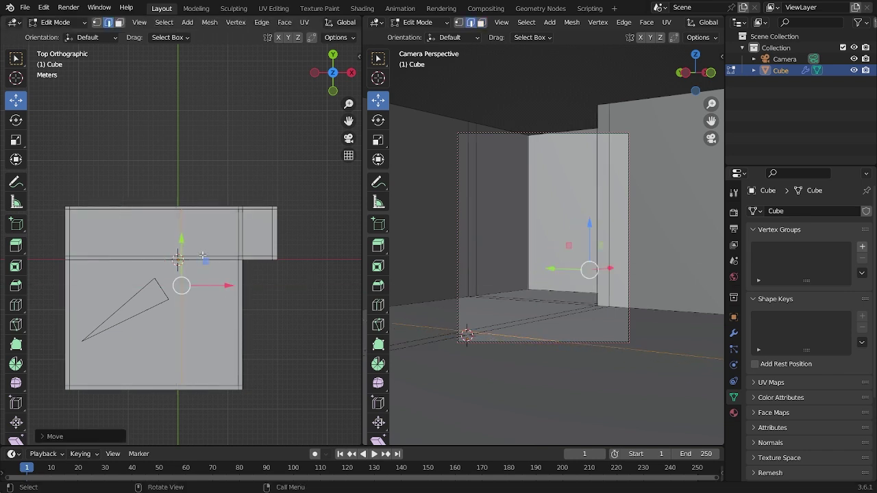
click(119, 23)
click(160, 260)
click(165, 258)
key(e)
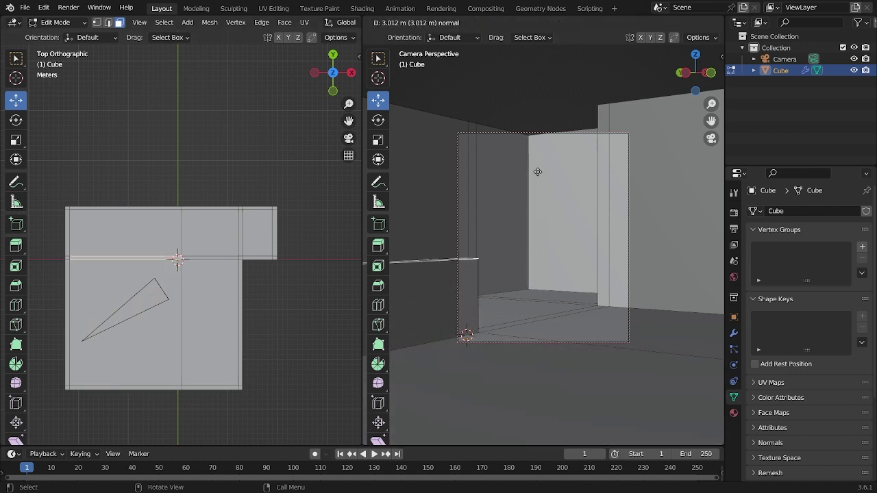
click(550, 372)
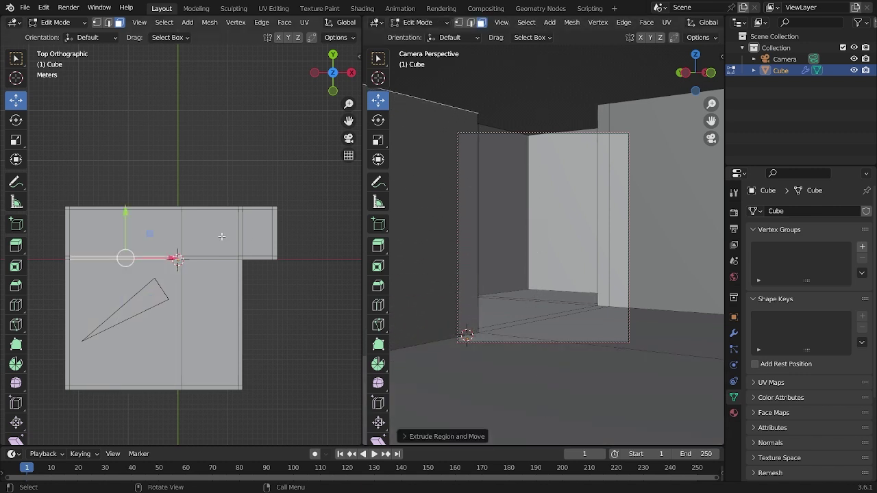
Step: Align the partition's top face with the height of the room walls in front view, leave edit mode and save the file
key(KP_1)
scroll(169, 162, up, 3)
key(grave)
click(246, 303)
scroll(214, 229, up, 5)
drag(188, 189, 203, 138)
key(Tab)
scroll(206, 139, down, 5)
key(ctrl+s)
scroll(243, 171, down, 4)
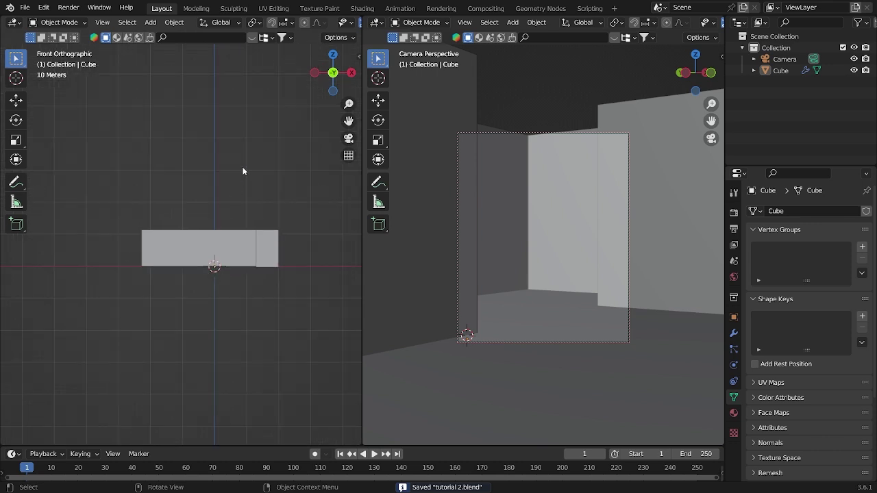
middle_drag(243, 171, 239, 220)
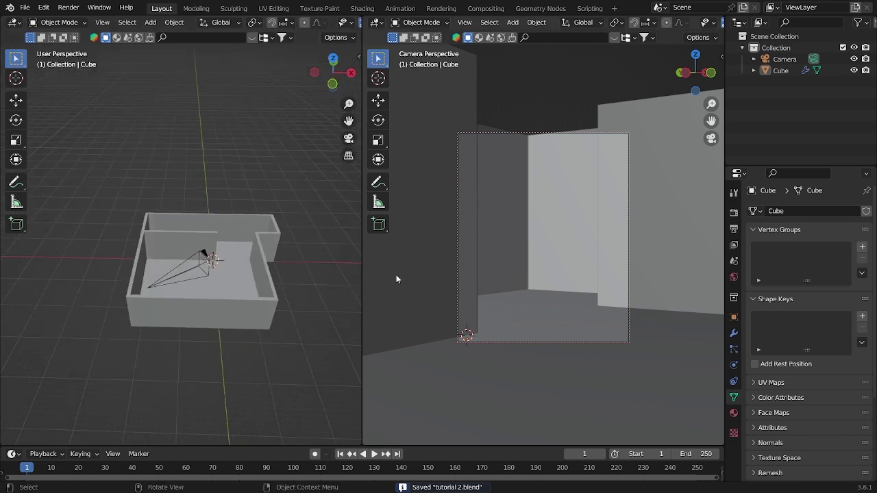
click(536, 195)
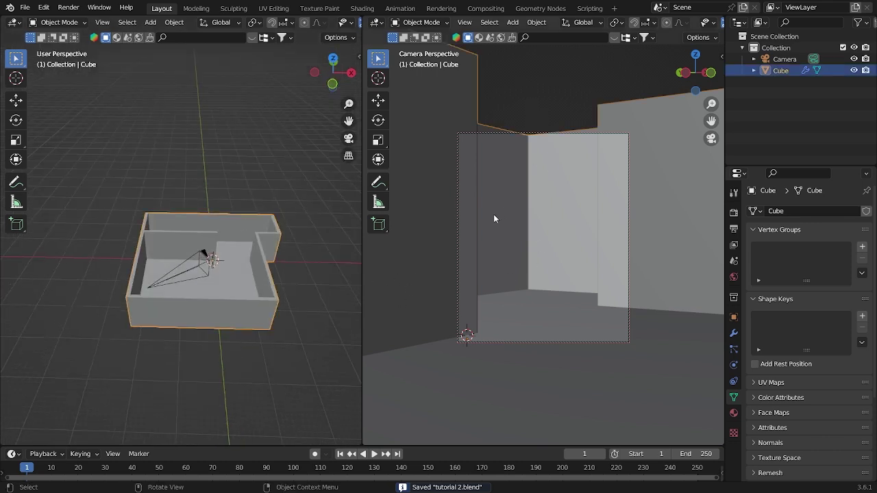
click(325, 256)
middle_drag(257, 248, 197, 302)
scroll(197, 302, up, 4)
Step: Add a cylinder mesh at the 3D cursor and shade it smooth
click(264, 275)
key(grave)
key(grave)
key(grave)
key(grave)
key(shift+a)
mouse_move(205, 57)
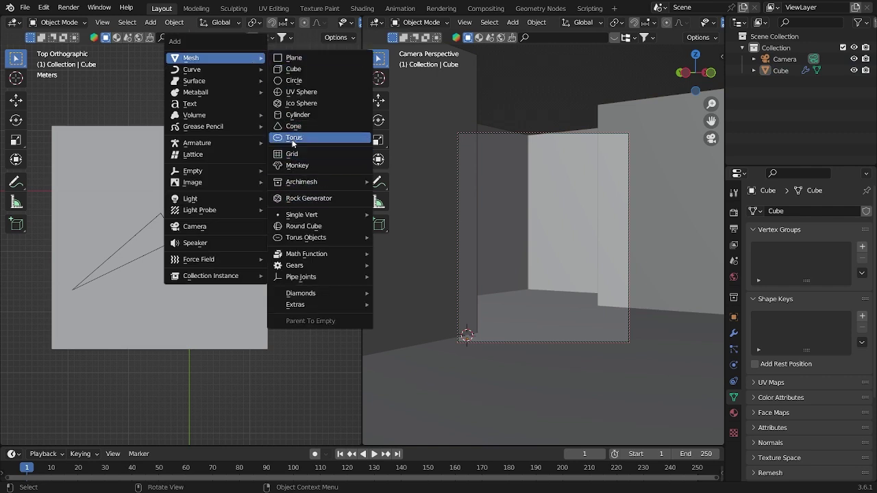
click(297, 114)
key(grave)
click(306, 252)
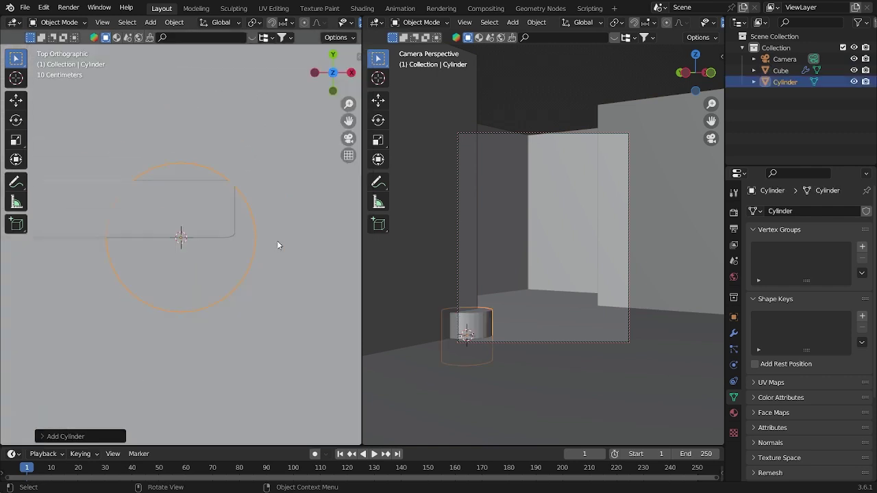
right_click(482, 316)
click(425, 275)
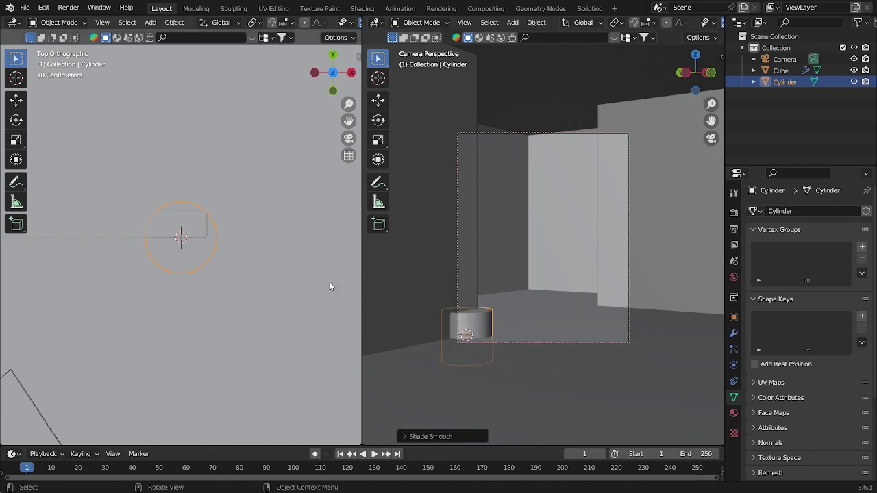
Step: Scale the cylinder down to a thin size and move it near the positive Y wall, on the positive X side
key(s)
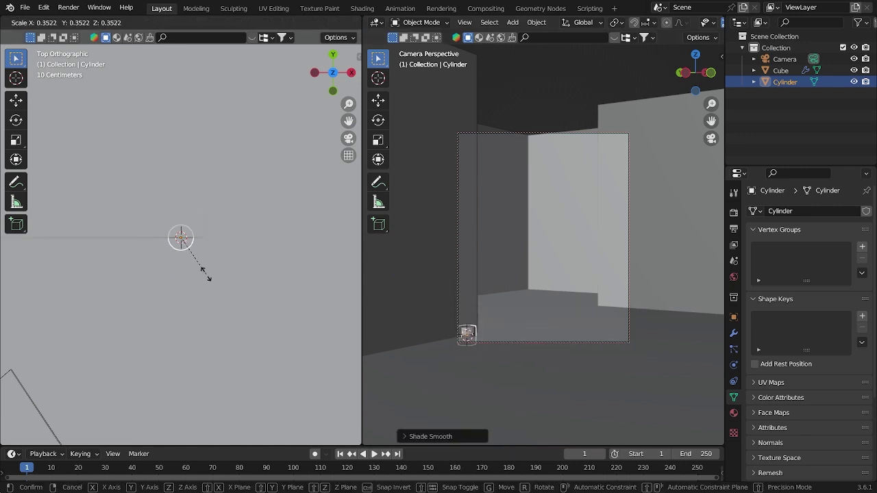
click(196, 260)
scroll(204, 312, down, 5)
key(g)
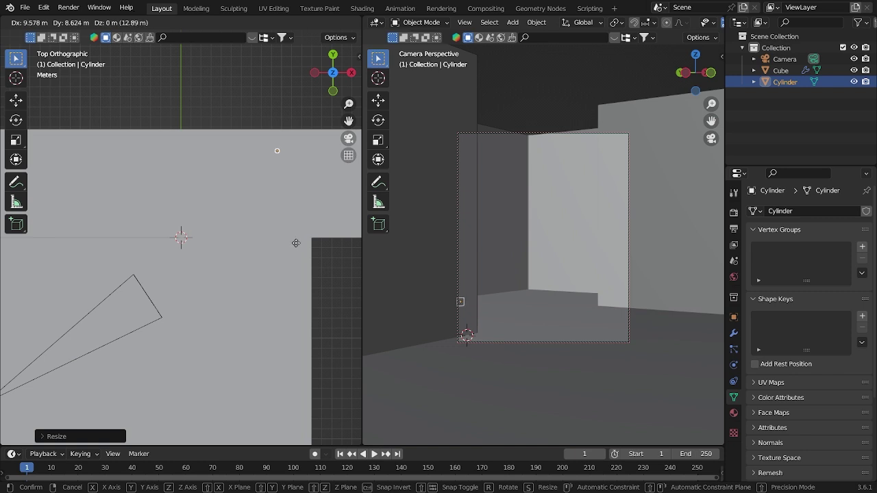
click(260, 234)
Step: Stretch the cylinder along Z into a tall pole and raise it so it spans from the floor to the wall top
key(s)
key(z)
click(577, 434)
key(grave)
click(295, 274)
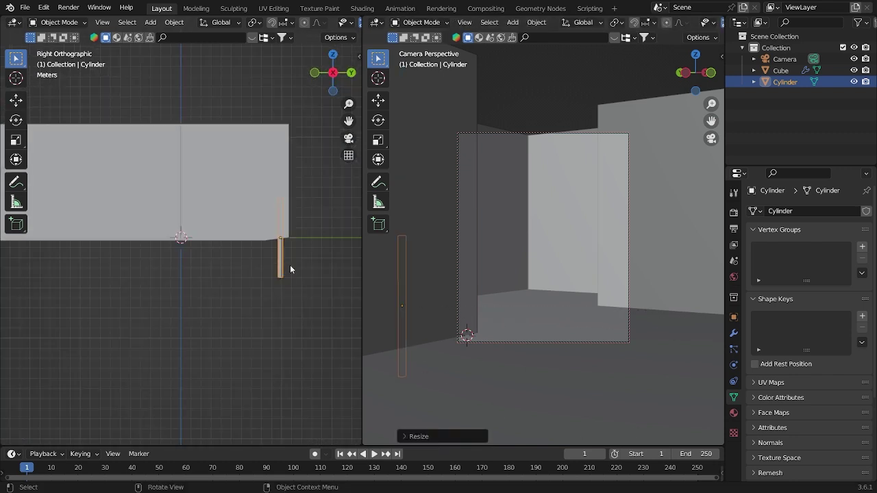
key(g)
key(z)
click(296, 205)
key(s)
key(z)
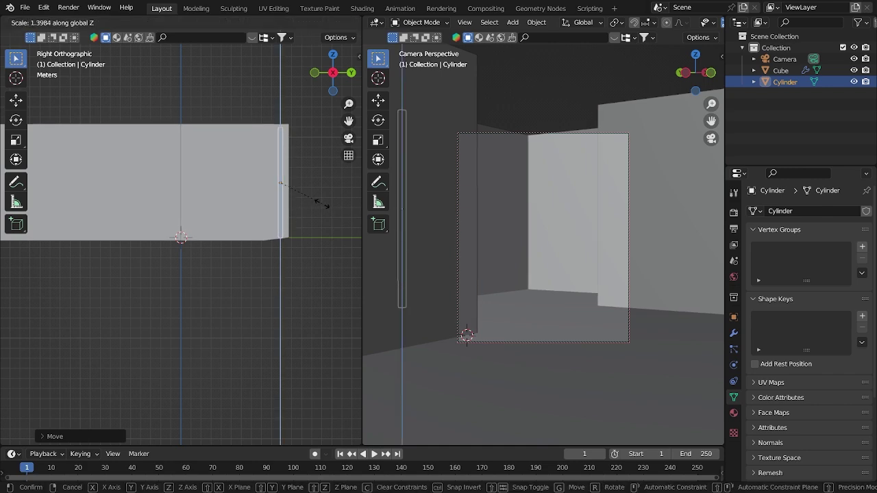
click(321, 203)
Step: Add an Array modifier to the pole and set its relative offset X factor to 0
middle_drag(289, 203, 288, 247)
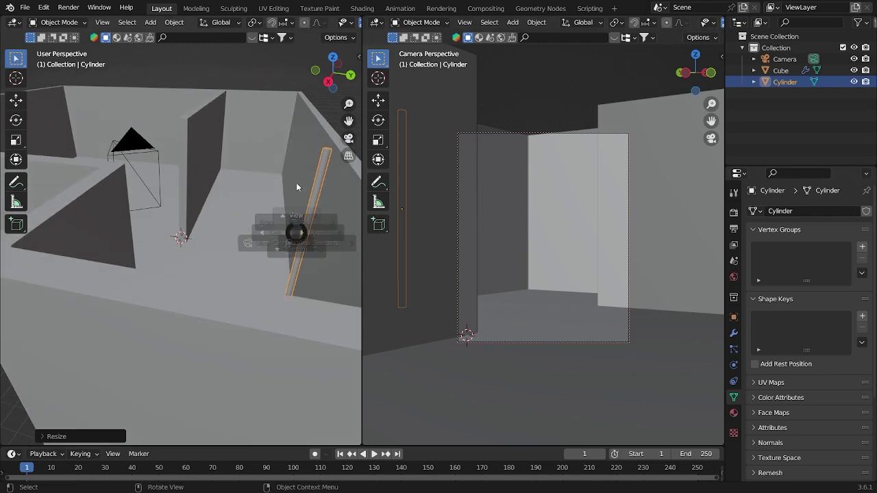
click(296, 208)
click(734, 333)
click(786, 214)
click(676, 244)
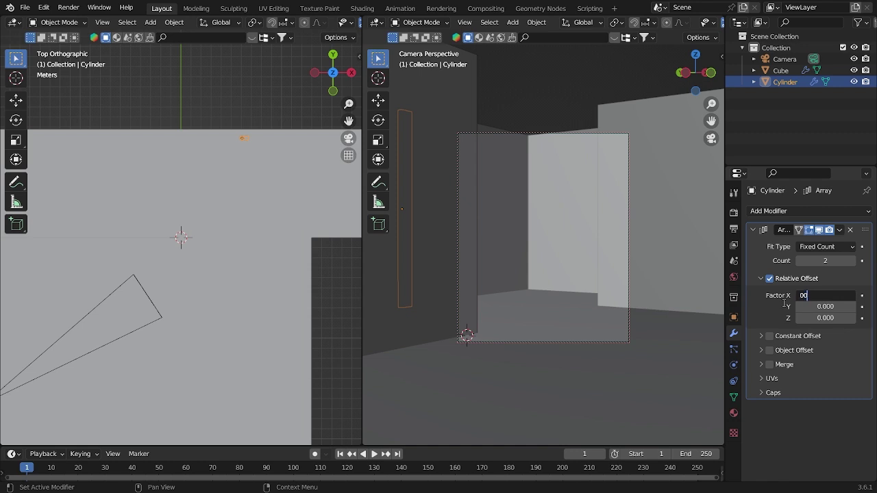
key(Return)
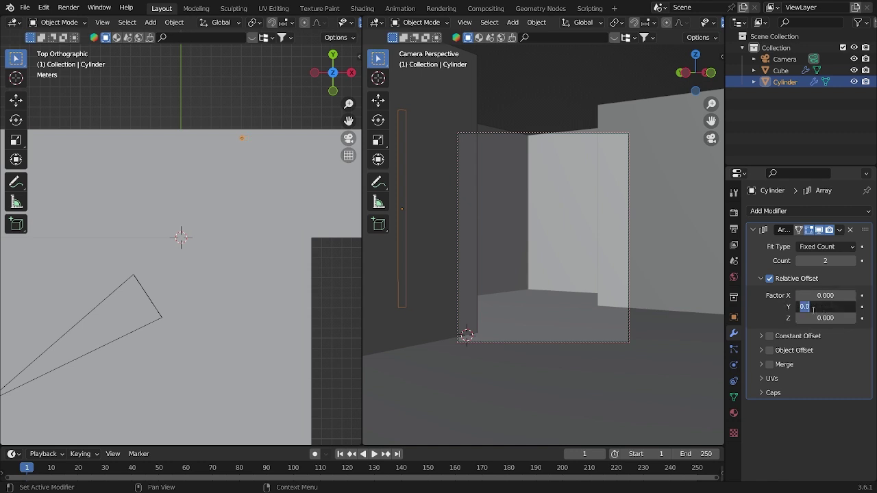
Step: Try relative offset Y factors of 3 and -5 for the pole array
key(Return)
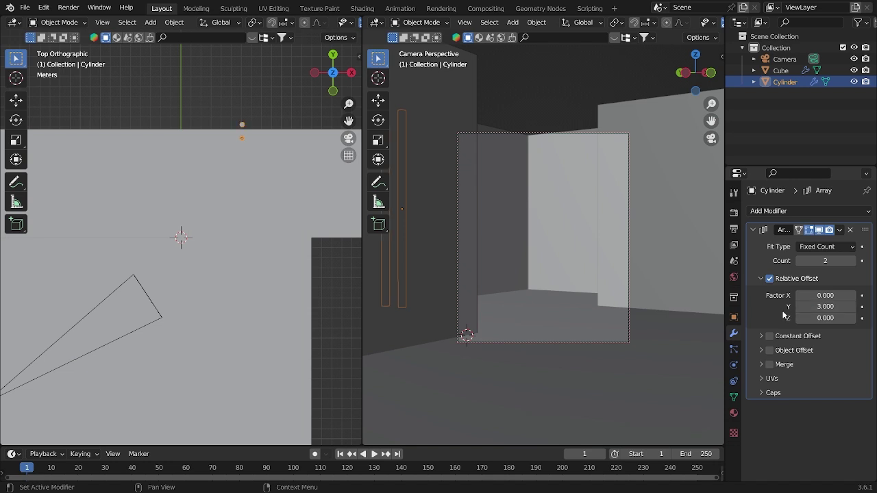
key(BackSpace)
text(-5)
key(Return)
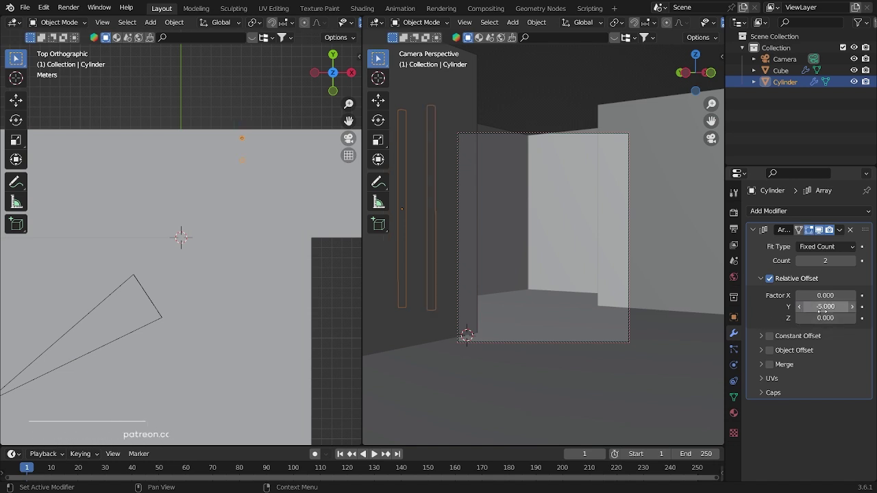
Step: Set the pole array's count to 8 and its relative offset Y factor to -2.5, deselect the poles and save the file
click(851, 261)
click(852, 261)
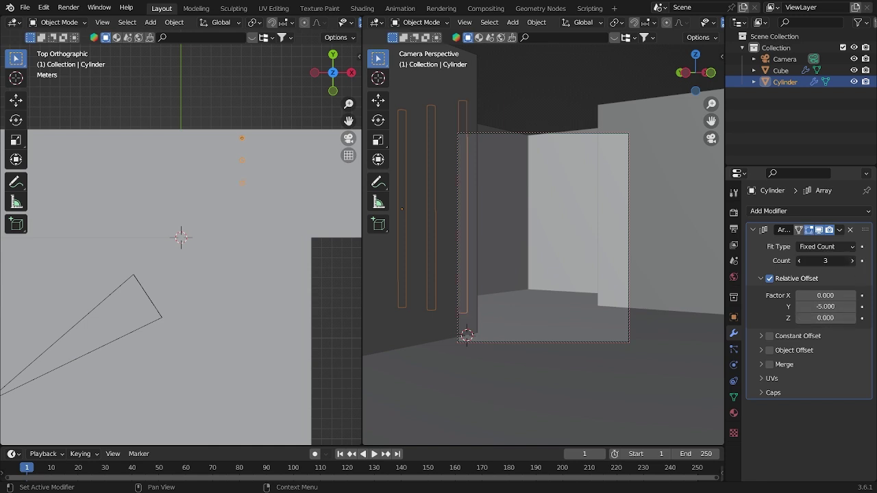
mouse_move(827, 306)
mouse_down()
mouse_move(812, 306)
mouse_move(841, 307)
mouse_up()
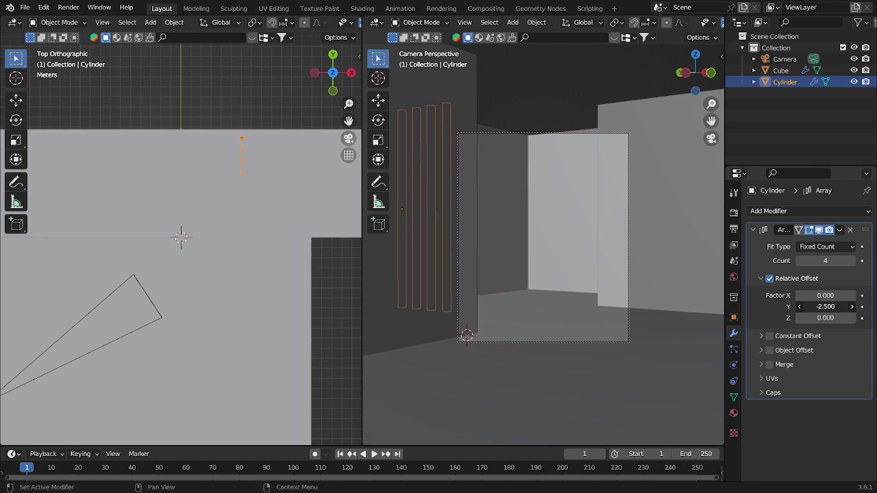
click(853, 261)
click(852, 260)
click(852, 260)
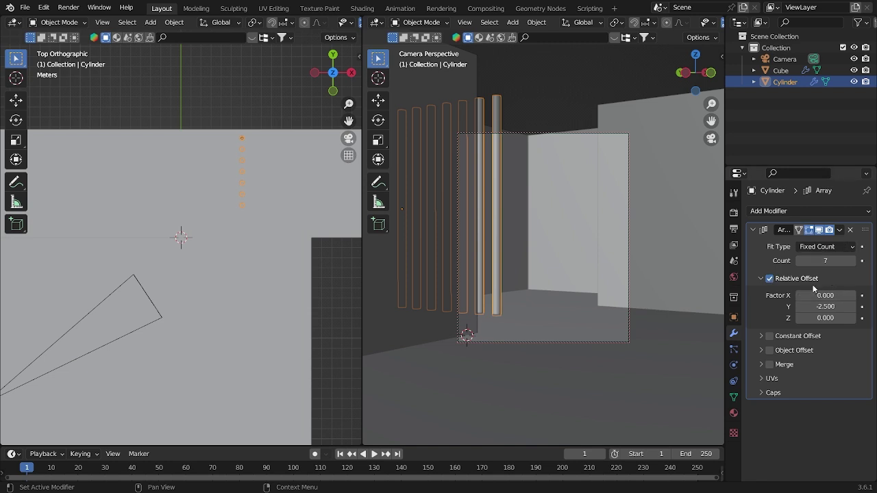
click(852, 261)
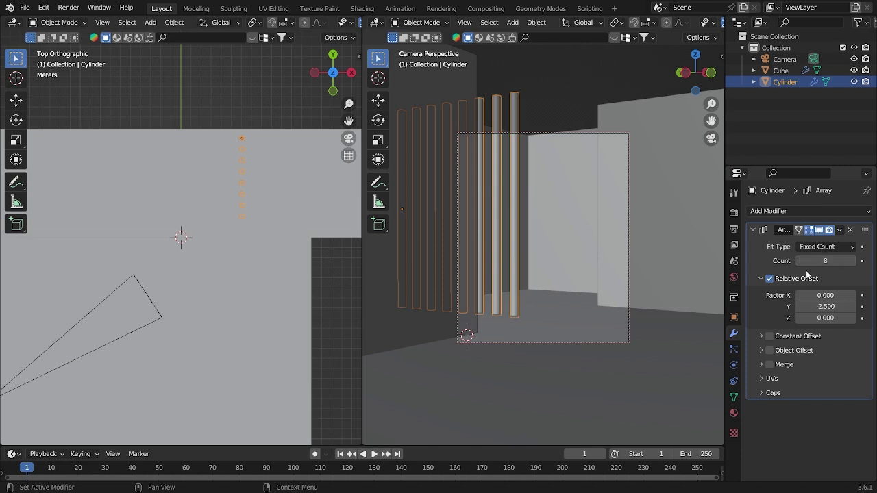
click(226, 106)
key(ctrl+s)
Step: Return to the top view and add a cube mesh at the 3D cursor
middle_drag(224, 103, 263, 167)
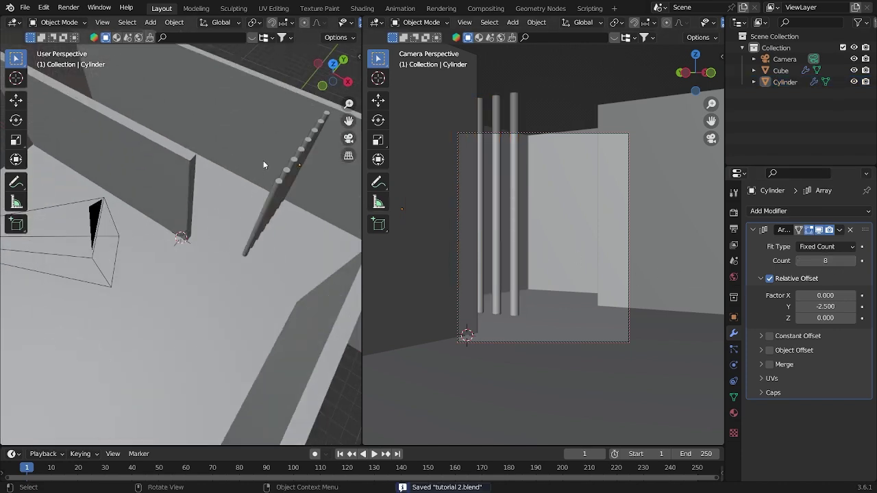
key(KP_7)
key(shift+a)
mouse_move(271, 109)
click(309, 119)
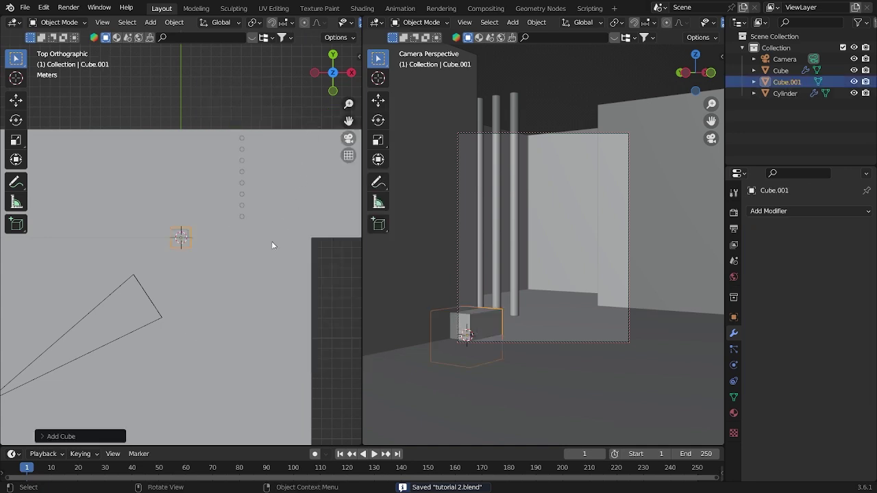
Step: Move the cube under the front pole, about 6.1 m along X and 2.2 m along Y, and narrow it along X
key(g)
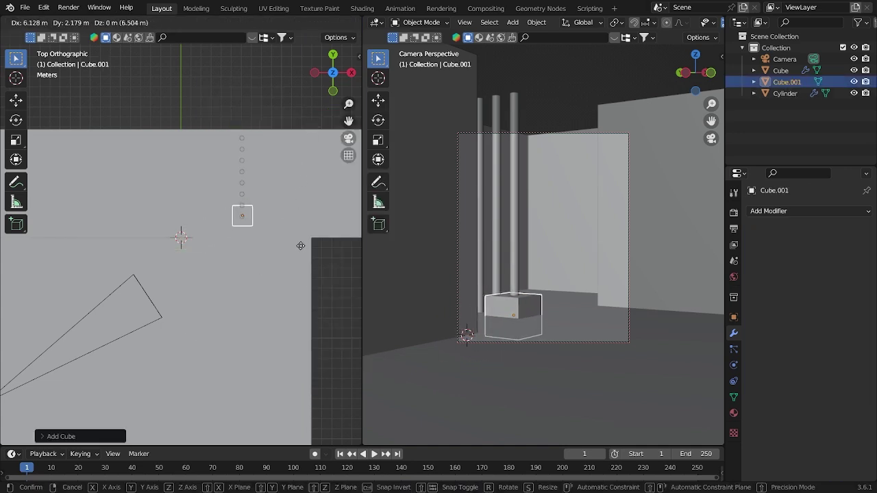
click(301, 245)
key(KP_Decimal)
key(s)
key(x)
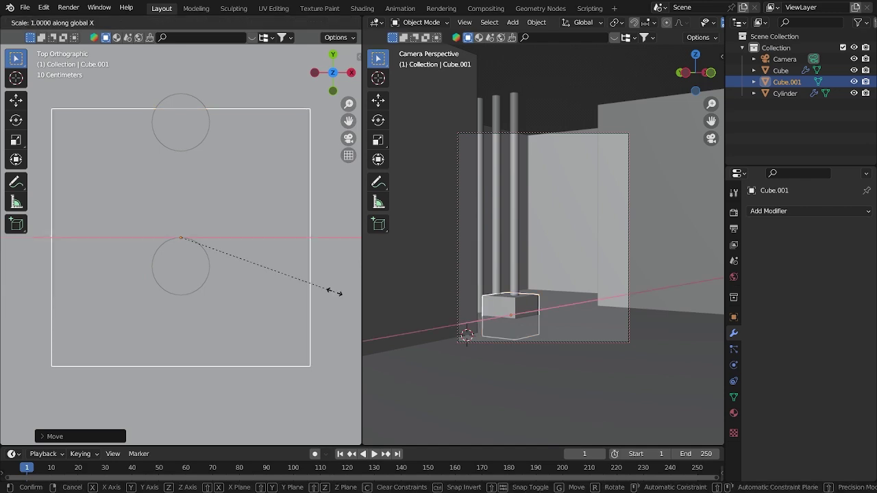
click(254, 273)
Step: Extend the block's rear face along Y to the back wall to form a base under the whole pole row
scroll(254, 274, down, 8)
key(Tab)
middle_drag(266, 271, 144, 214)
click(211, 239)
key(KP_7)
scroll(214, 146, down, 8)
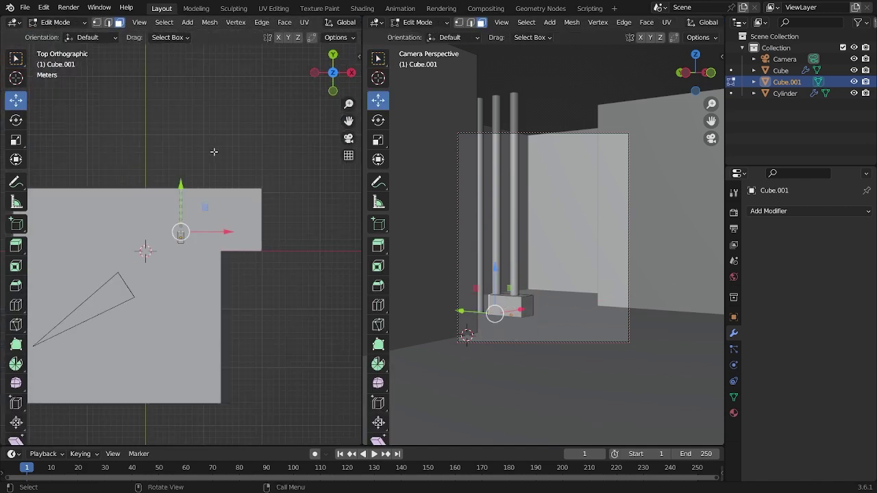
drag(188, 192, 194, 141)
key(Tab)
click(251, 172)
middle_drag(197, 251, 220, 186)
scroll(221, 186, up, 4)
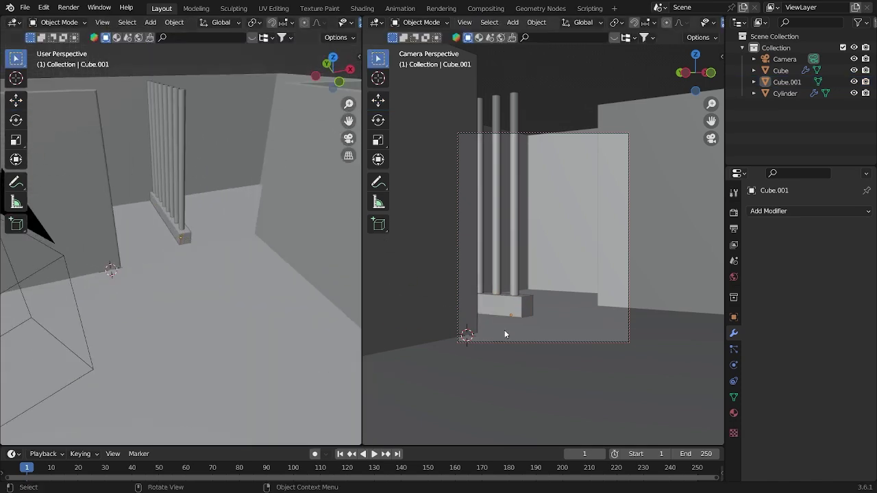
Step: Lower the base block along Z until only a thin strip stands above the floor
click(511, 308)
key(g)
key(z)
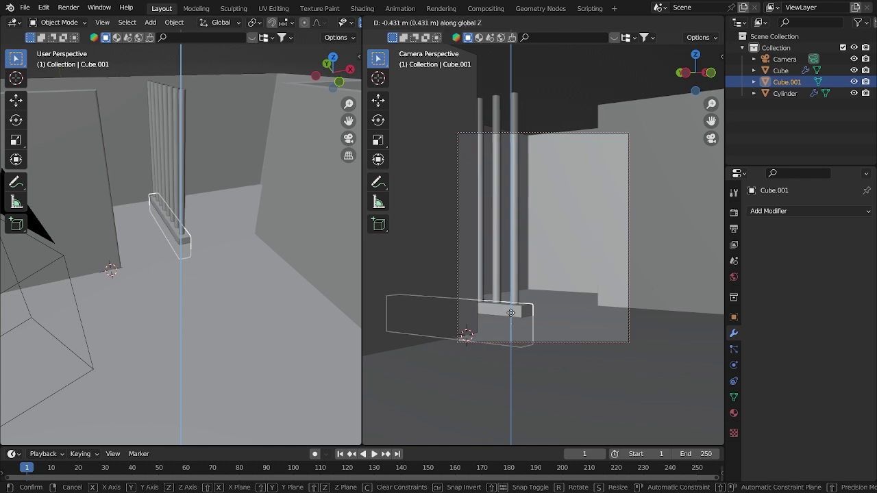
click(510, 316)
Step: Add a Bevel modifier to the base block with 100 segments and an amount of 0.01 m
click(788, 211)
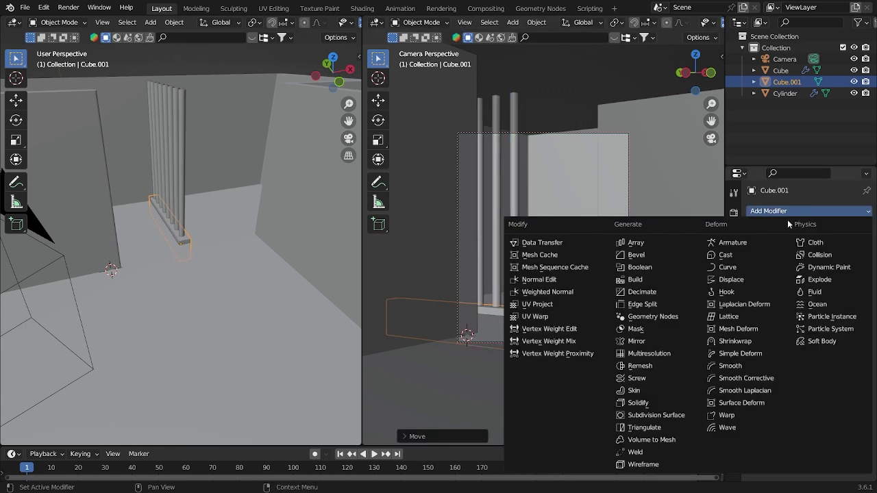
click(651, 255)
click(827, 287)
text(100)
key(Return)
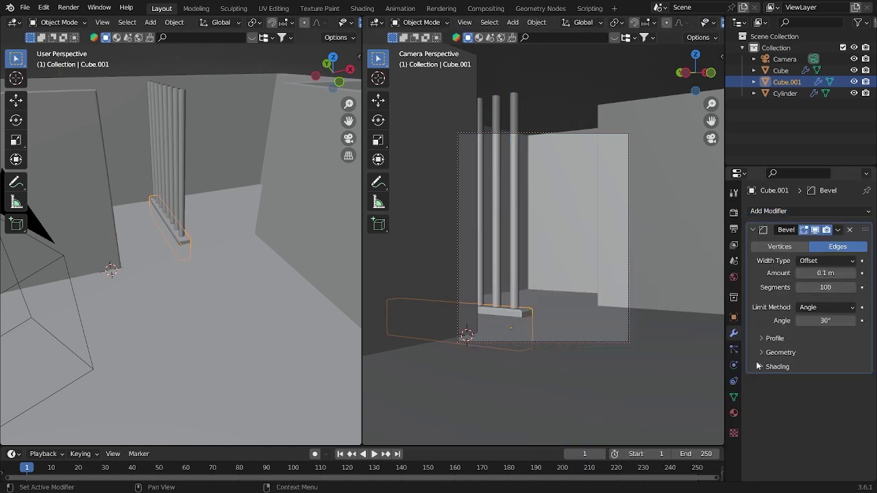
click(799, 273)
click(799, 273)
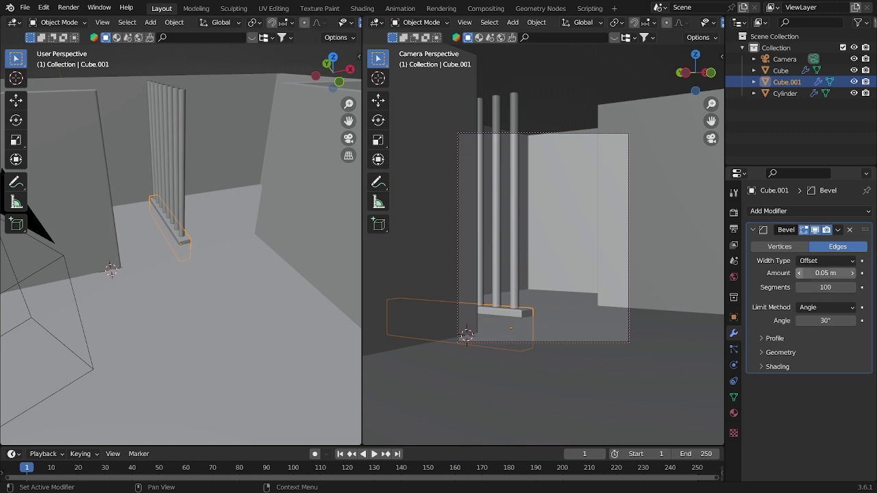
click(799, 274)
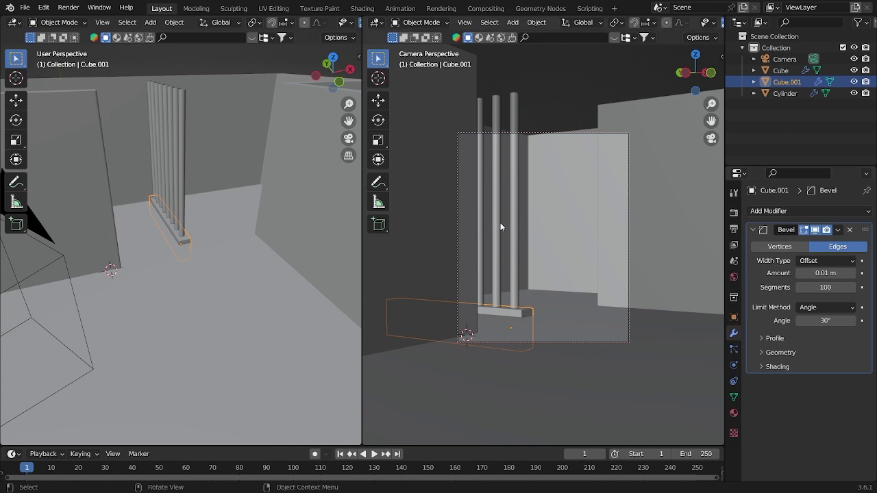
Step: Deselect the base block, show the camera viewport's sidebar and save the file
click(244, 55)
key(ctrl+s)
scroll(555, 253, up, 5)
scroll(555, 261, down, 4)
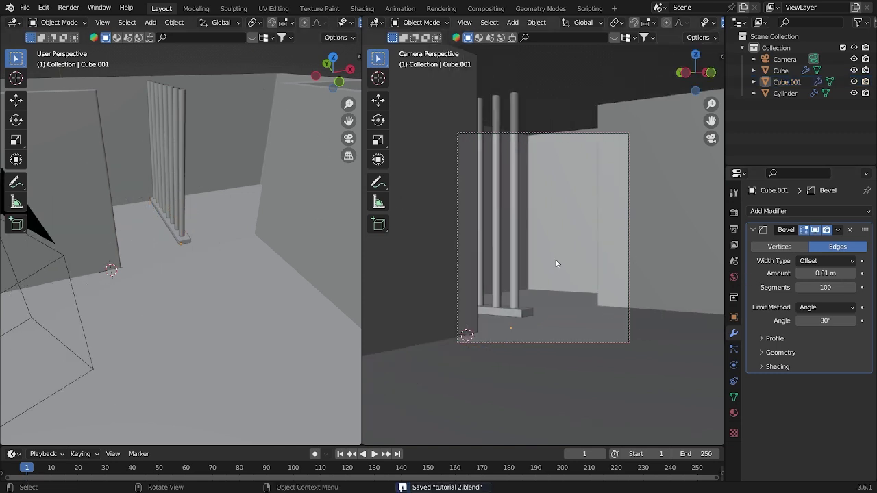
key(n)
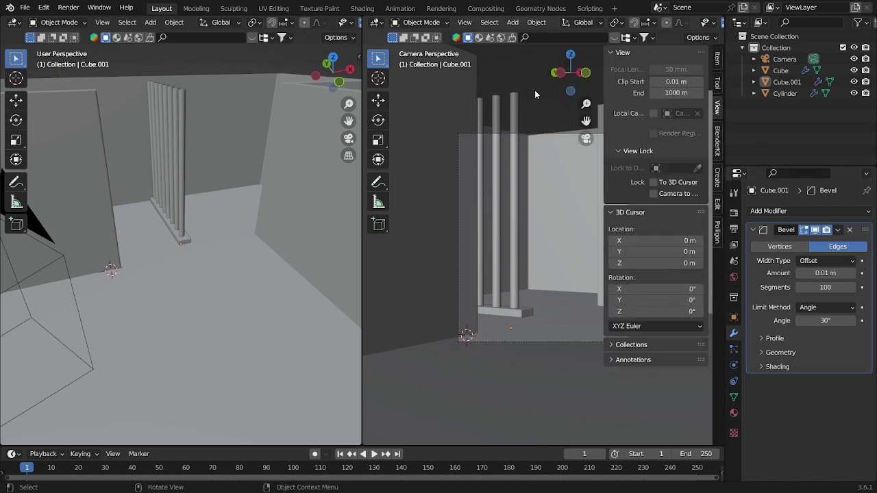
key(ctrl+s)
Step: Duplicate the base block and raise the copy along Z to the tops of the poles
middle_drag(221, 160, 188, 240)
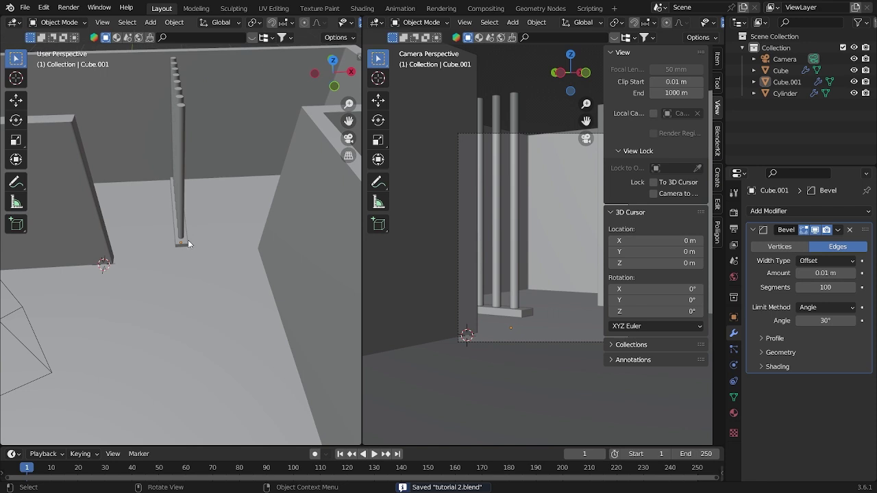
click(187, 243)
key(shift+d)
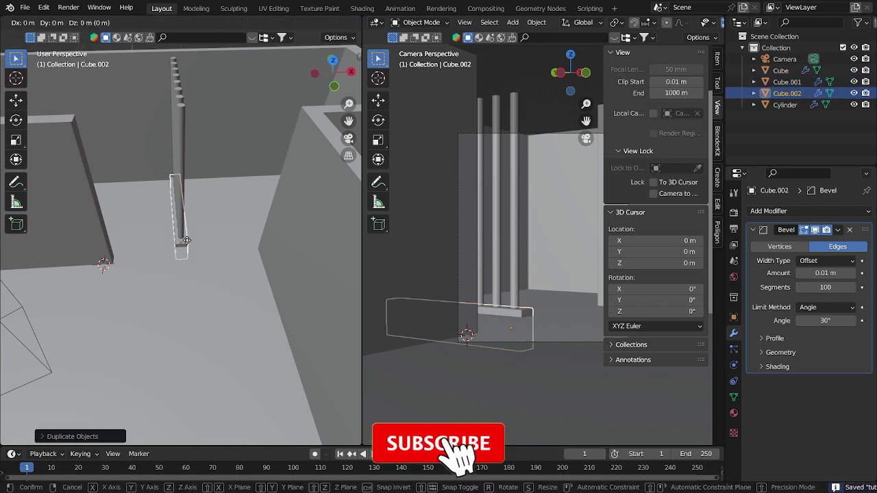
key(z)
click(250, 161)
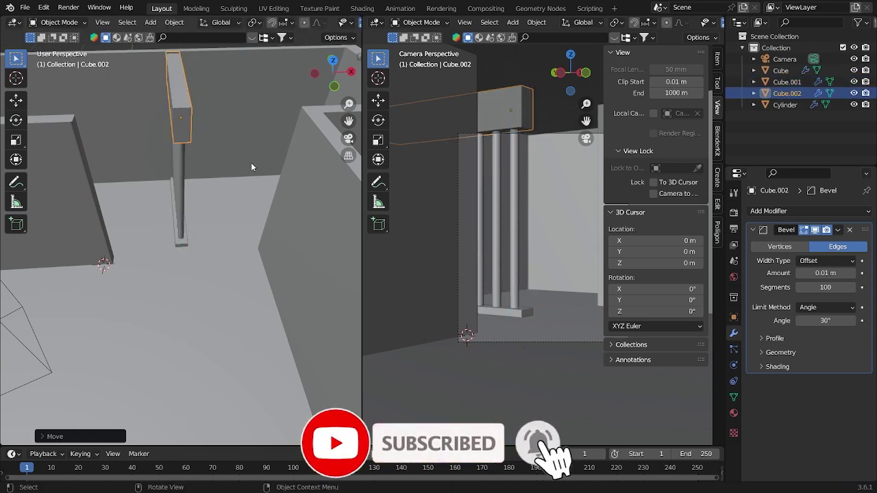
Step: Flatten the upper block along Z and adjust its height so it caps the poles
key(s)
key(z)
click(195, 135)
key(g)
key(z)
click(197, 124)
middle_drag(197, 127, 242, 126)
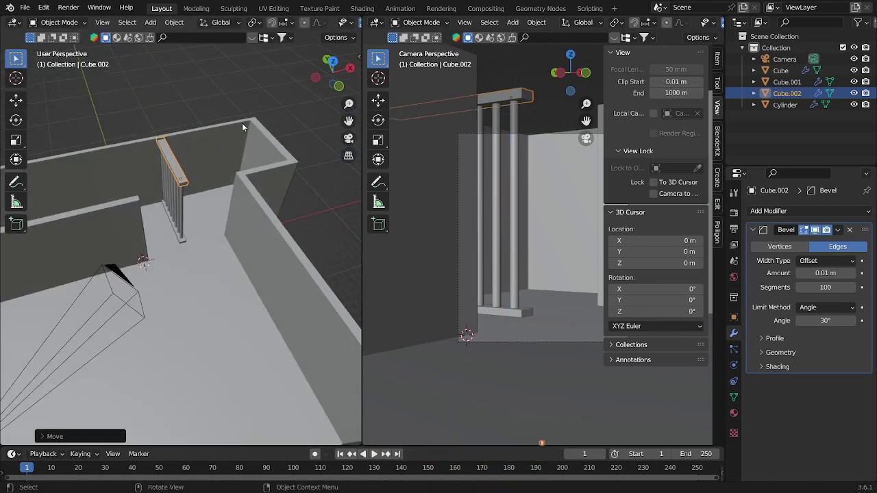
click(309, 115)
click(133, 237)
key(Tab)
middle_drag(139, 235, 240, 140)
scroll(212, 216, up, 3)
key(KP_7)
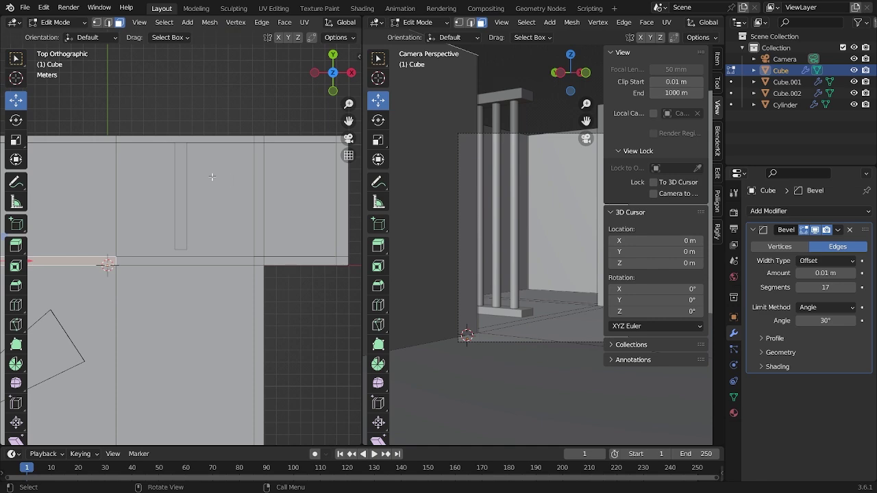
middle_drag(244, 208, 251, 101)
scroll(279, 138, down, 3)
middle_drag(279, 138, 244, 229)
key(Tab)
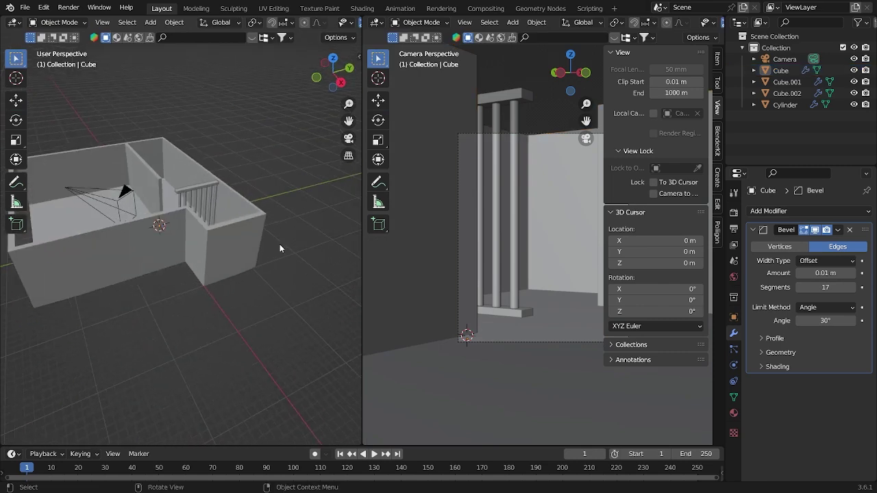
Step: Add a cylinder mesh with 100 vertices at the 3D cursor and apply Shade Auto Smooth to it
key(shift+a)
mouse_move(226, 190)
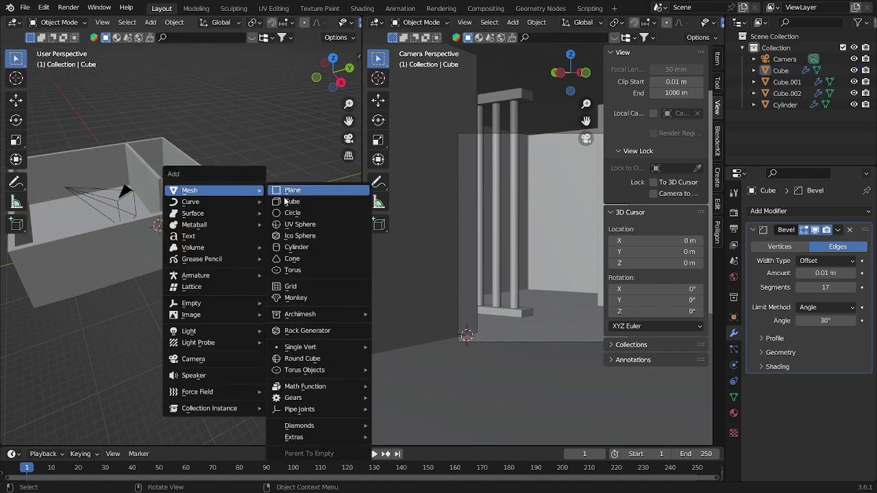
click(312, 244)
scroll(258, 381, up, 2)
scroll(257, 382, up, 5)
click(81, 436)
click(155, 302)
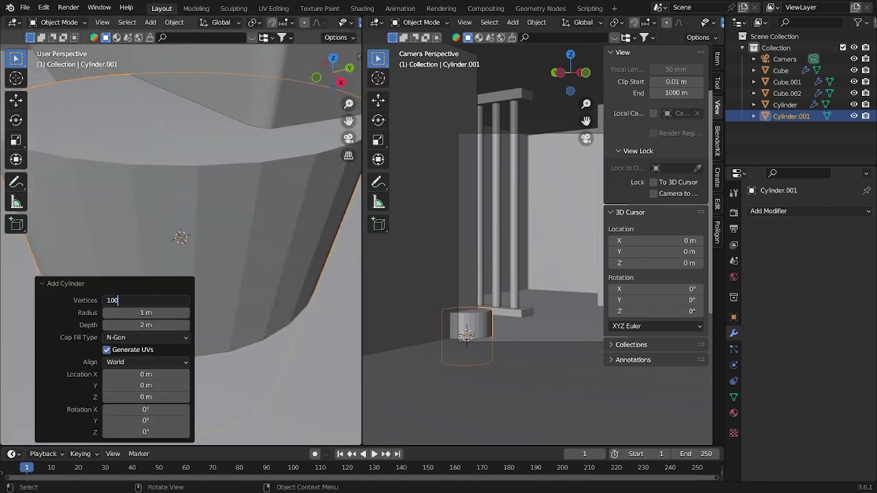
text(70)
key(Return)
right_click(199, 191)
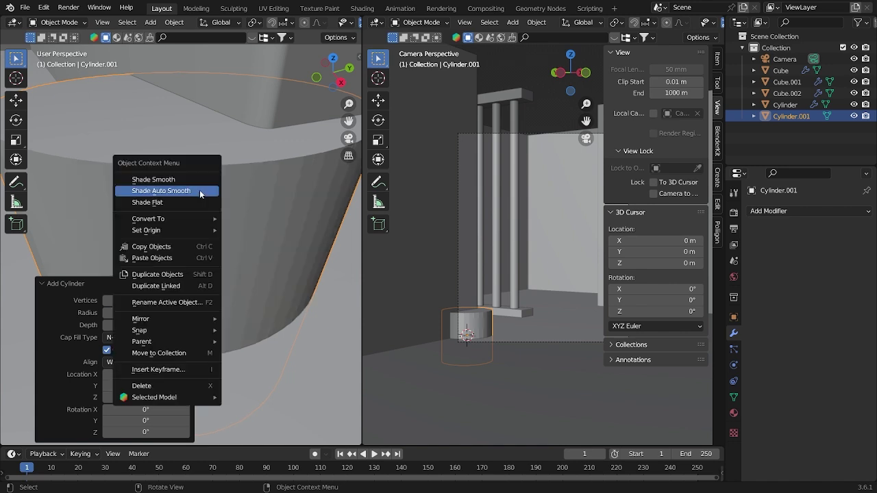
click(199, 191)
Step: Scale the cylinder up uniformly by a factor of about 4.22
scroll(201, 234, down, 6)
scroll(206, 254, down, 3)
key(s)
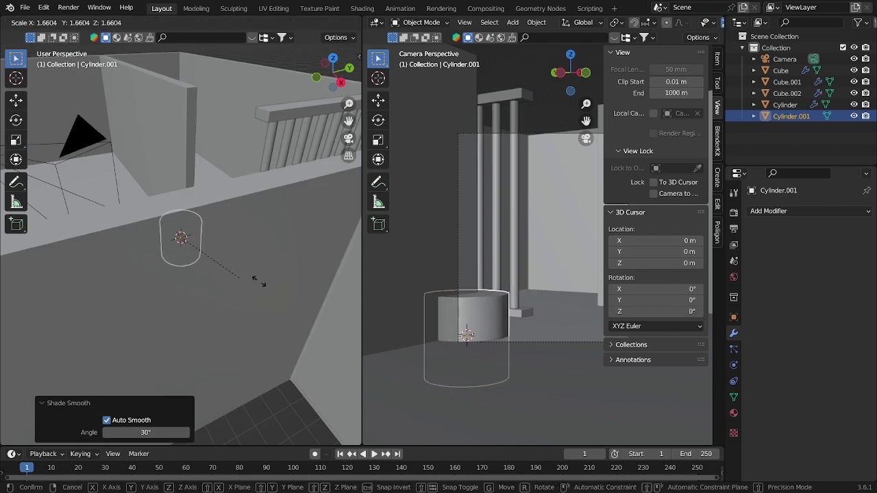
click(352, 298)
scroll(196, 279, down, 5)
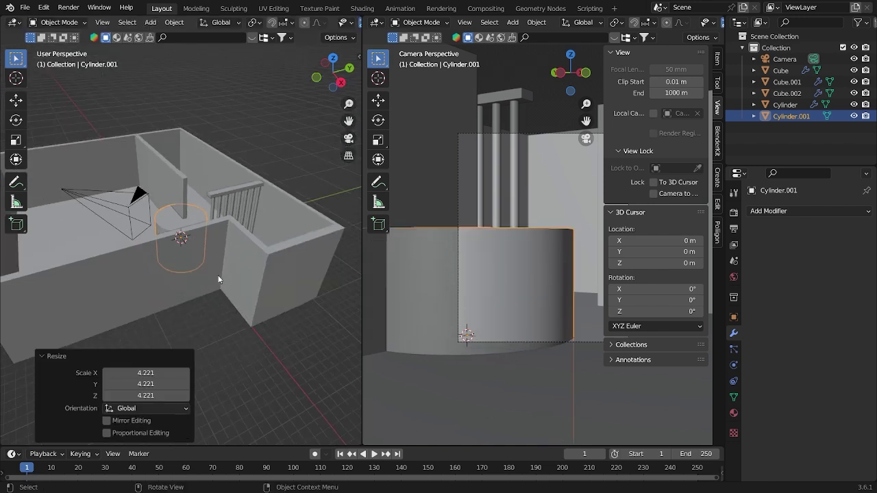
Step: Rotate the cylinder 90° about the Y axis
key(r)
key(y)
key(9)
key(0)
key(Return)
middle_drag(211, 298, 279, 296)
Step: In the right view, move the cylinder about 5.5 m in Y and 5.8 m in Z, and scale it by 0.943
key(KP_3)
scroll(206, 311, up, 4)
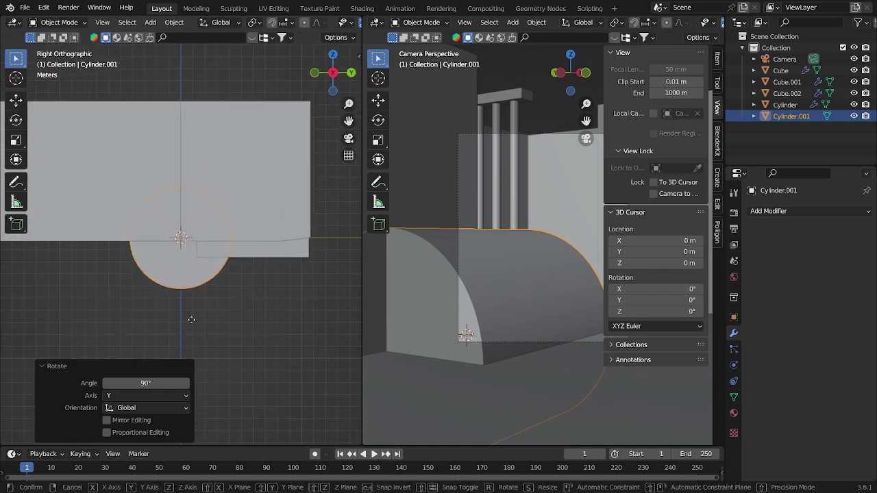
key(g)
click(293, 259)
key(s)
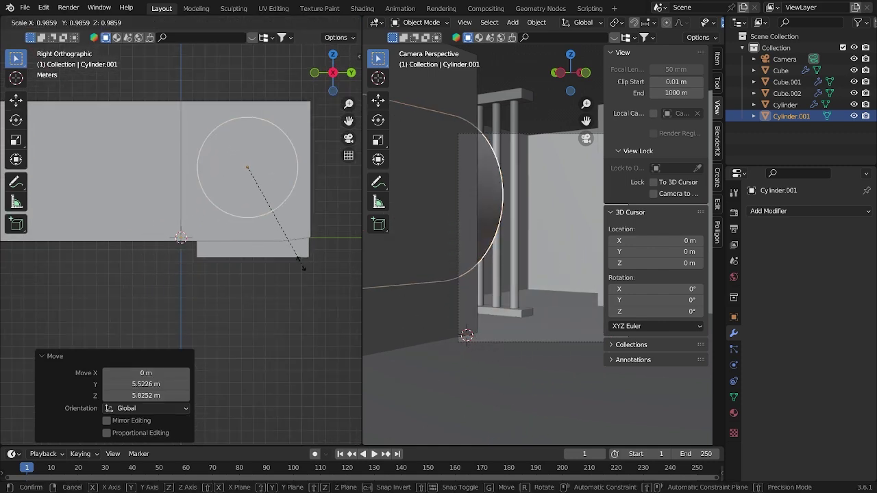
click(297, 258)
Step: In the top view, move the cylinder about 19.5 m along X so it passes through the alcove's end wall
key(KP_7)
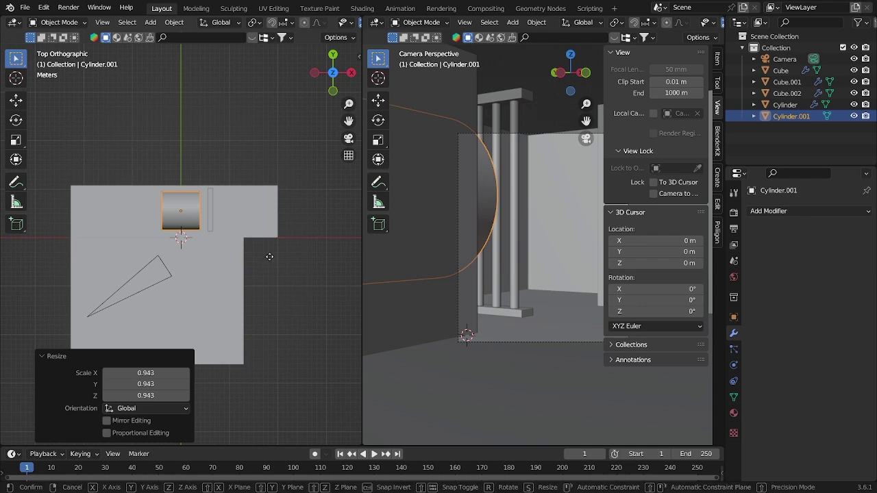
key(x)
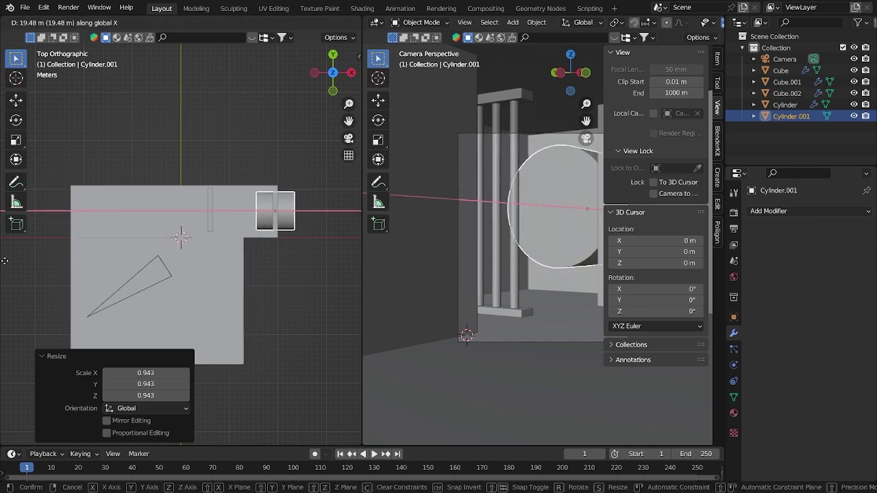
click(4, 261)
Step: Save the file and subtract the cylinder from the room mesh with an applied Boolean Difference modifier
key(KP_Decimal)
middle_drag(250, 432, 208, 260)
scroll(214, 283, down, 4)
click(220, 266)
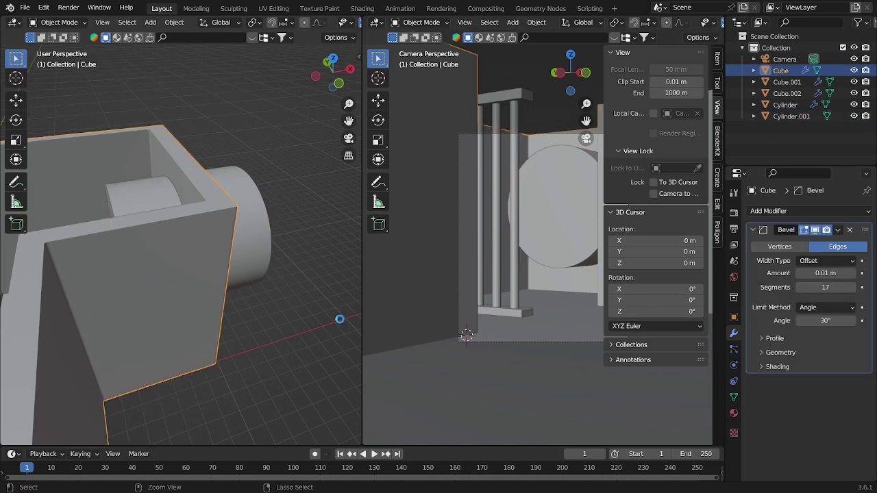
key(ctrl+s)
click(822, 211)
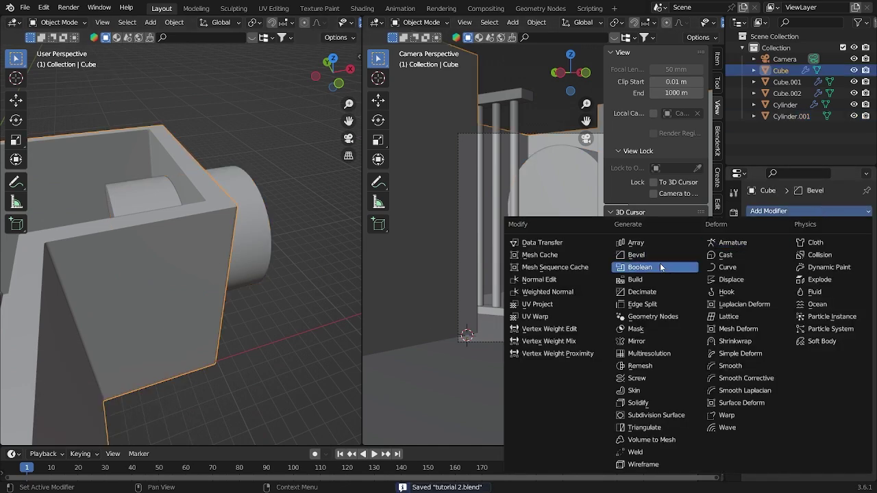
click(661, 267)
click(850, 428)
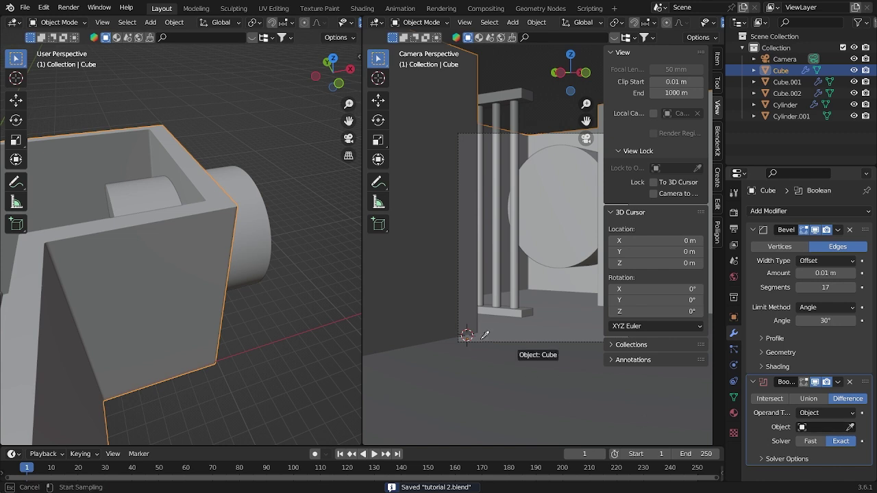
click(252, 182)
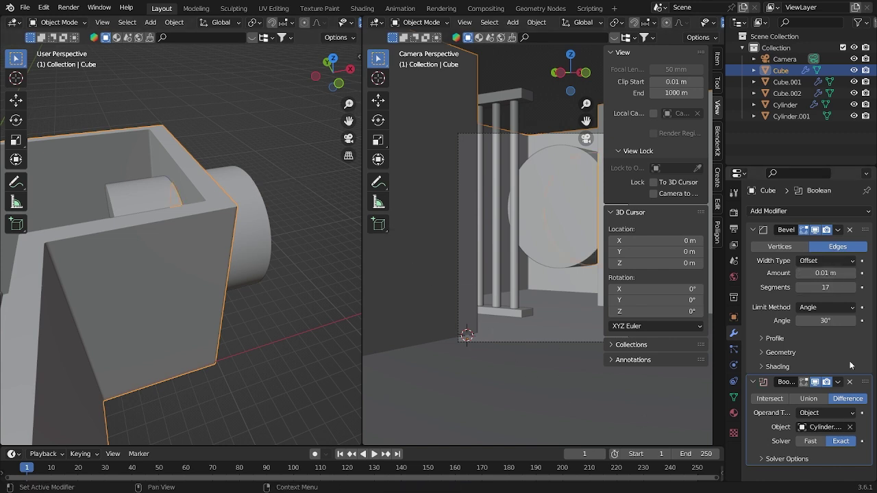
click(837, 381)
click(772, 395)
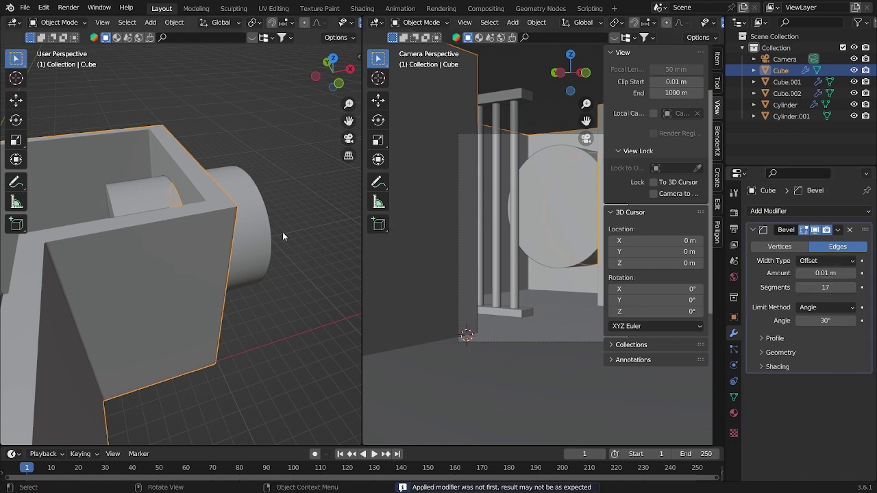
Step: Hide the cylinder to inspect the round opening in the end wall, and unhide it
click(253, 219)
key(h)
middle_drag(288, 254, 183, 243)
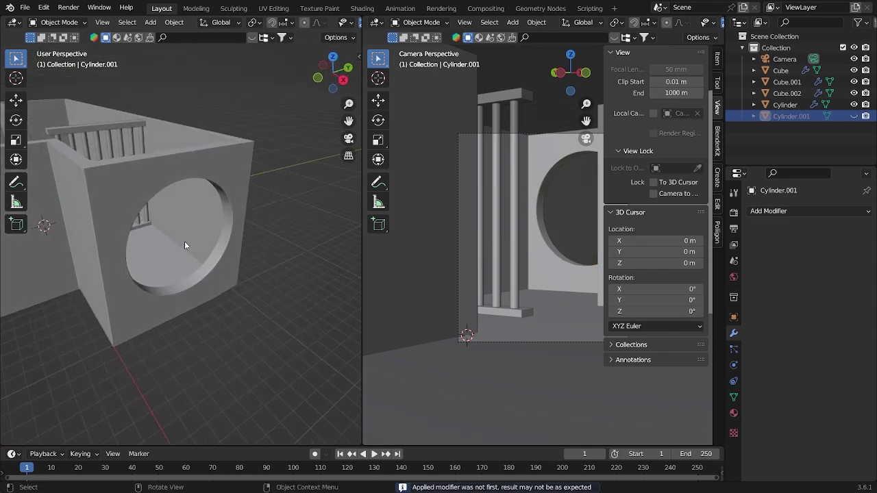
key(alt+h)
Step: Try a quick Boolean difference between the cylinder and the room mesh, and undo it
click(222, 257)
click(222, 258)
shift+click(231, 257)
key(ctrl+KP_Subtract)
key(ctrl+z)
Step: In the right view, scale the window cylinder down to about 0.8 and raise it about 0.5 m along Z
click(236, 265)
key(KP_3)
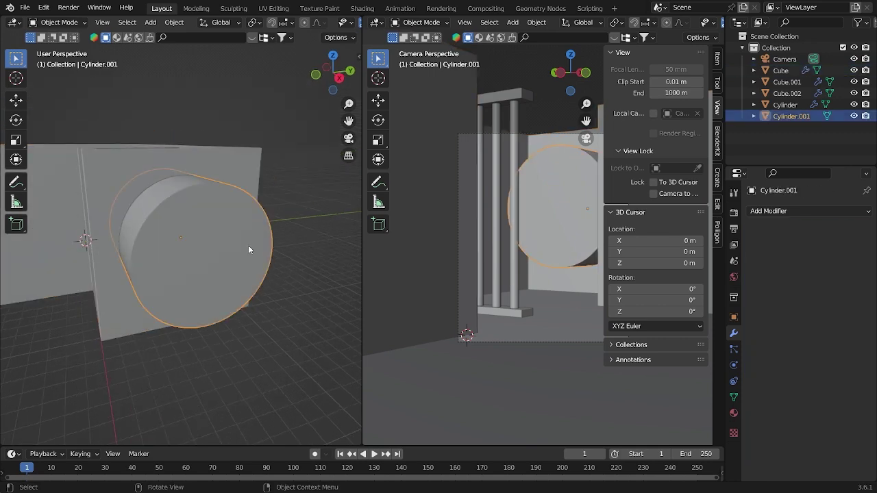
key(s)
click(276, 245)
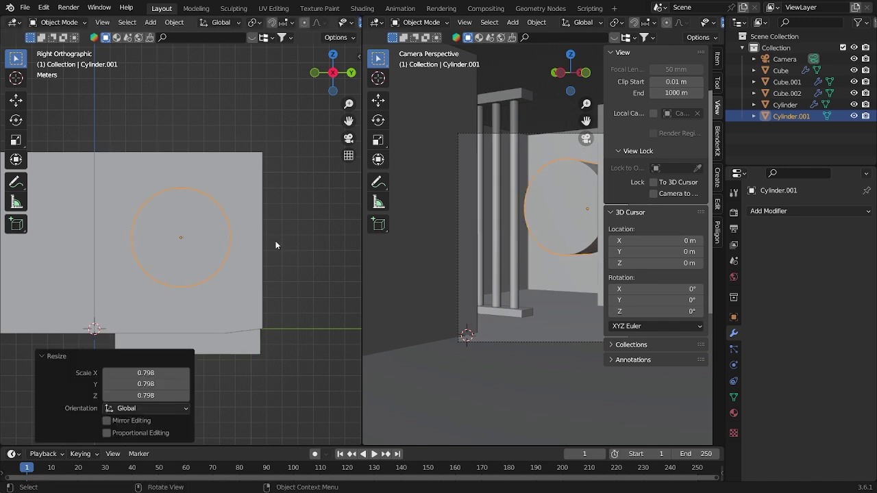
key(g)
key(z)
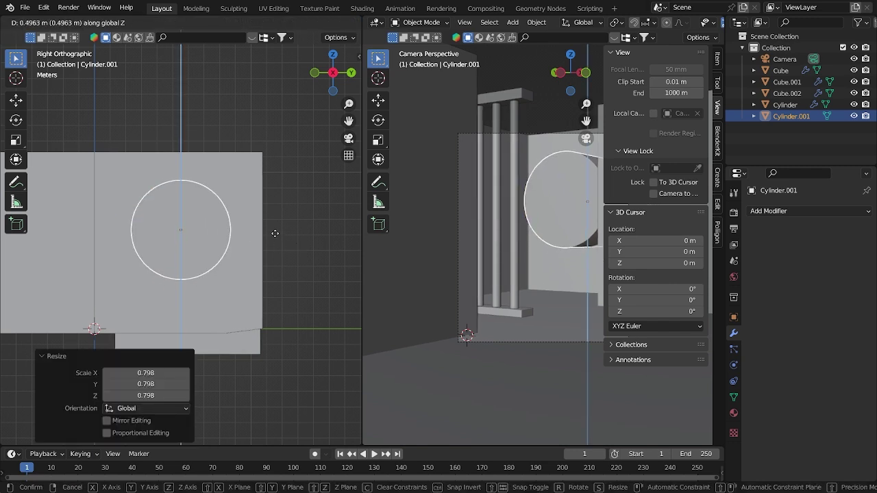
click(272, 231)
Step: Subtract the resized cylinder from the room mesh with an applied Boolean Difference modifier
middle_drag(272, 231, 218, 221)
click(272, 210)
click(854, 428)
click(202, 228)
key(grave)
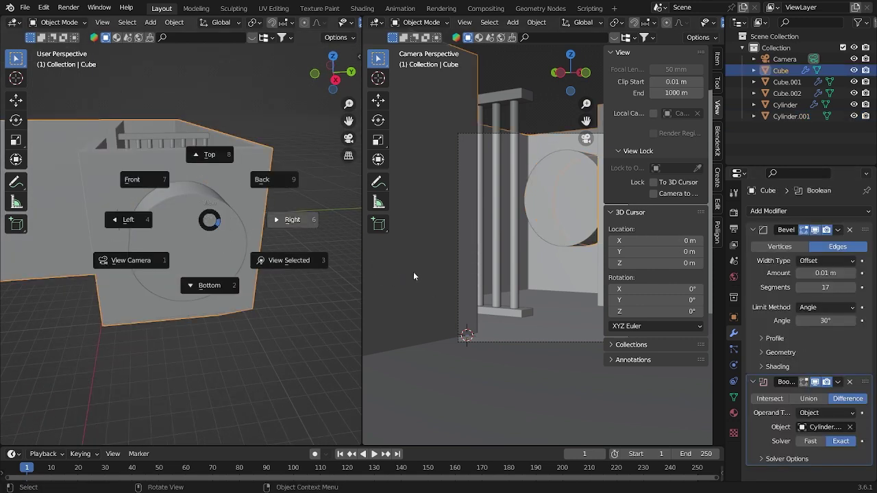
click(368, 235)
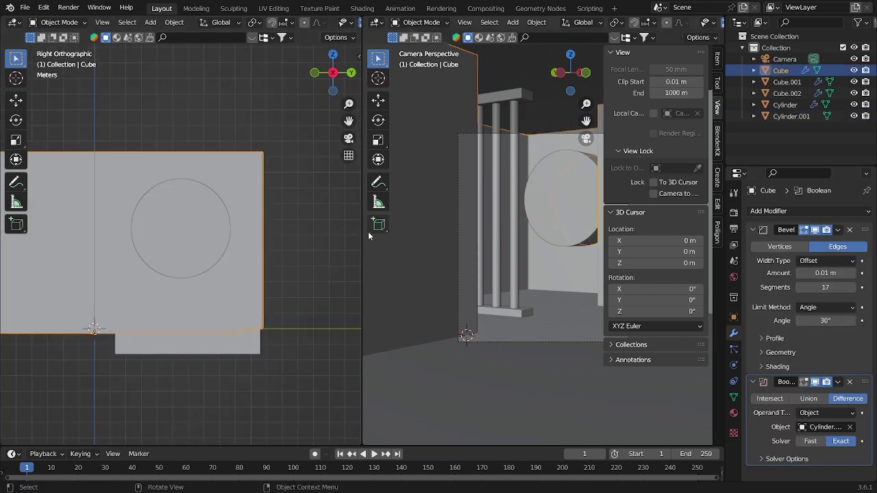
click(850, 427)
click(182, 233)
middle_drag(191, 235, 219, 236)
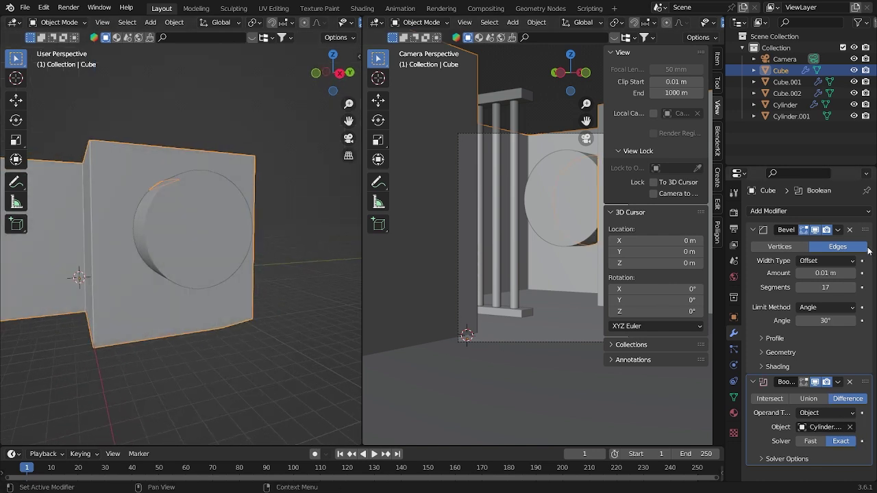
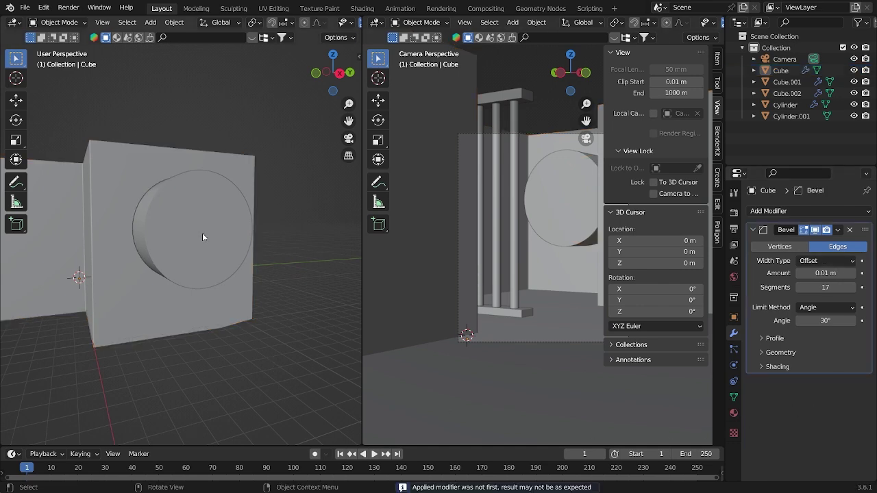
Step: In the top view, flatten the cylinder along X into a thin disc seated within the end wall
key(KP_7)
key(s)
key(x)
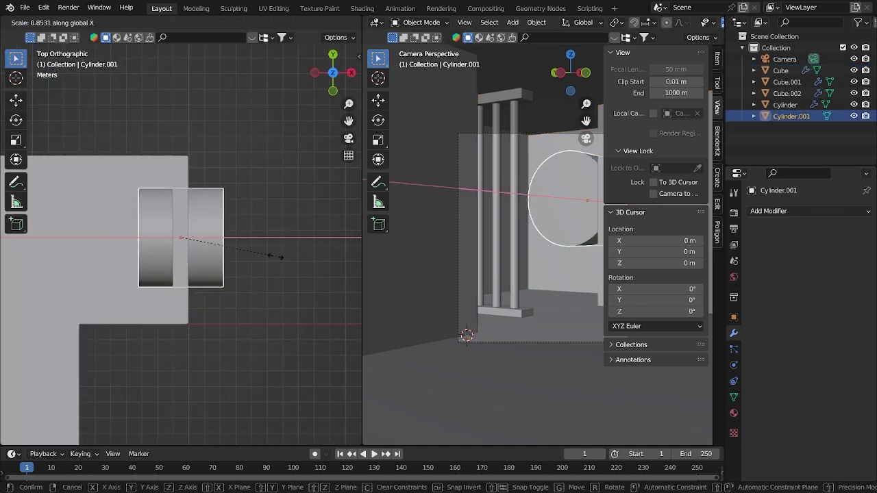
click(184, 235)
key(KP_Decimal)
Step: Duplicate the disc in place, scale the copy to about 0.936, and stretch it along X beyond the original's thickness
key(shift+d)
right_click(237, 263)
key(s)
click(317, 290)
key(s)
key(x)
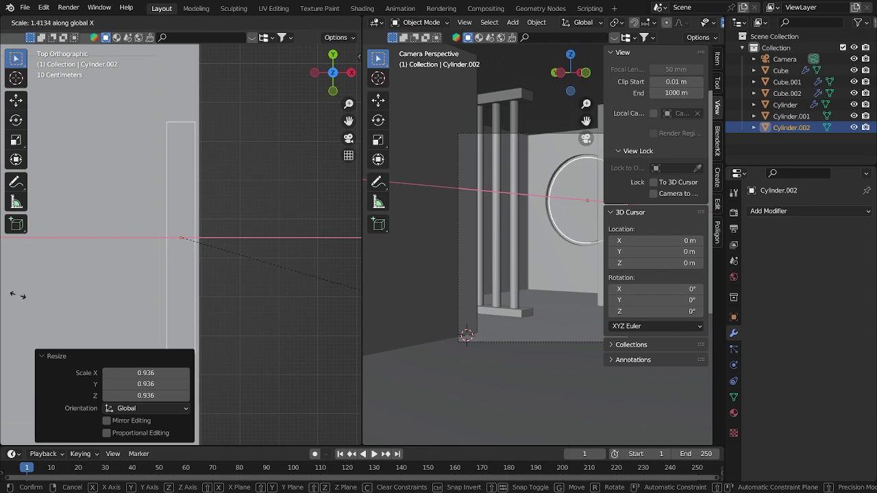
click(69, 331)
Step: Subtract the smaller copy from the original disc with an applied Boolean Difference modifier to form a window ring
middle_drag(68, 331, 83, 300)
click(80, 297)
click(78, 299)
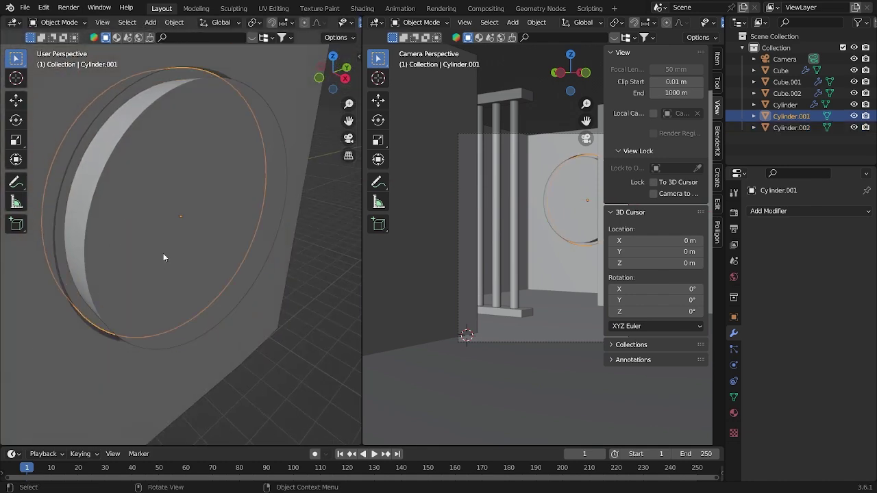
click(164, 258)
click(81, 305)
click(808, 211)
click(644, 267)
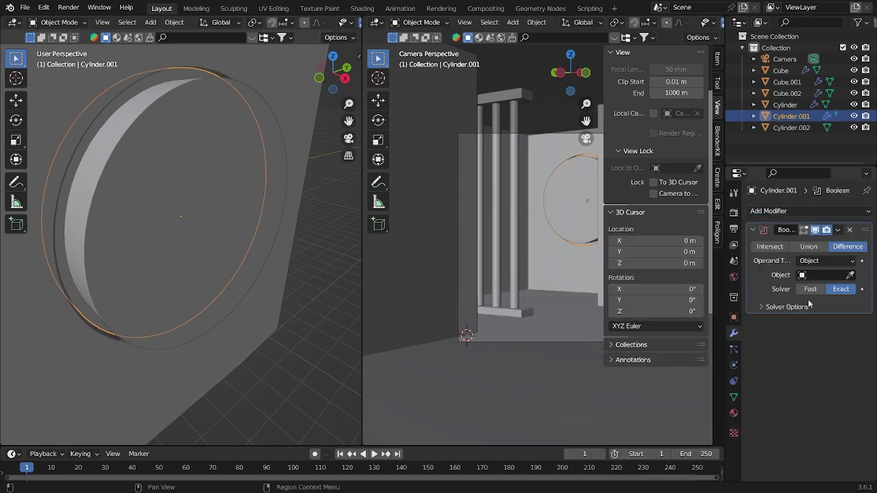
click(850, 274)
click(280, 241)
click(837, 230)
click(829, 243)
Step: In the top view, flatten the inner cylinder along X into a thin window pane inside the ring
click(191, 225)
key(KP_7)
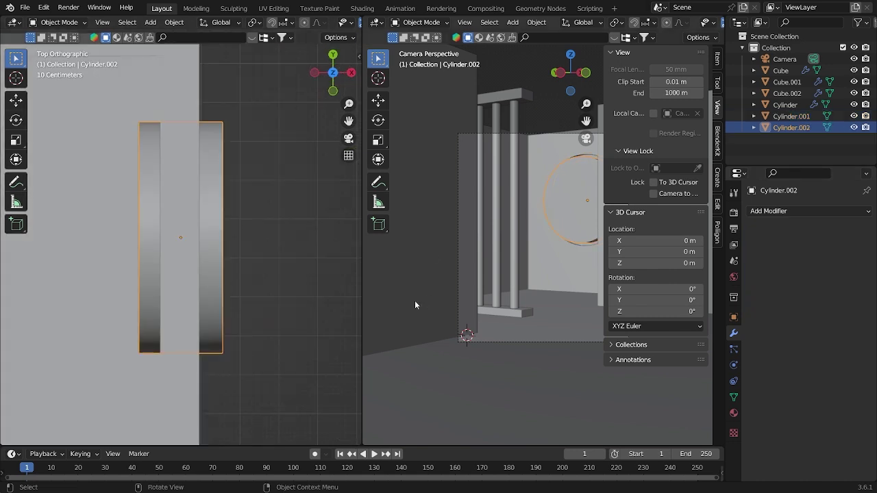
key(s)
key(x)
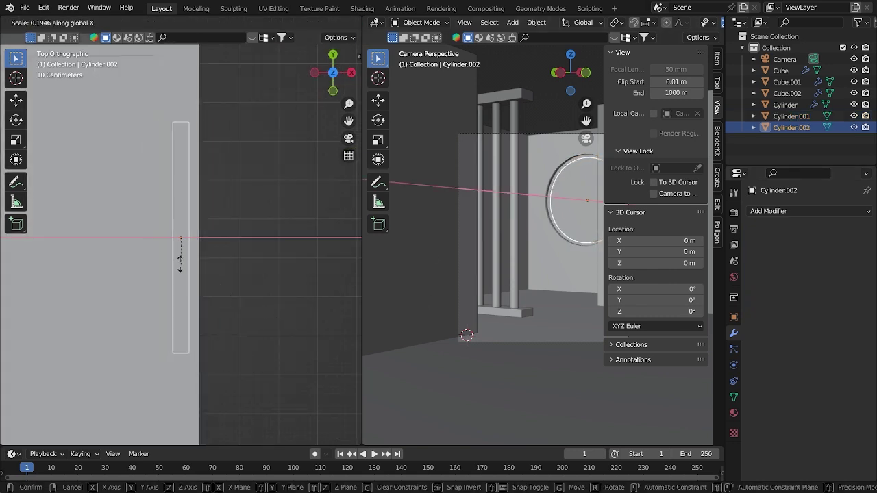
click(182, 257)
click(290, 288)
Step: Add a Bevel modifier to the window ring with a 0.05 m amount and 100 segments, and save the file
middle_drag(290, 287, 236, 282)
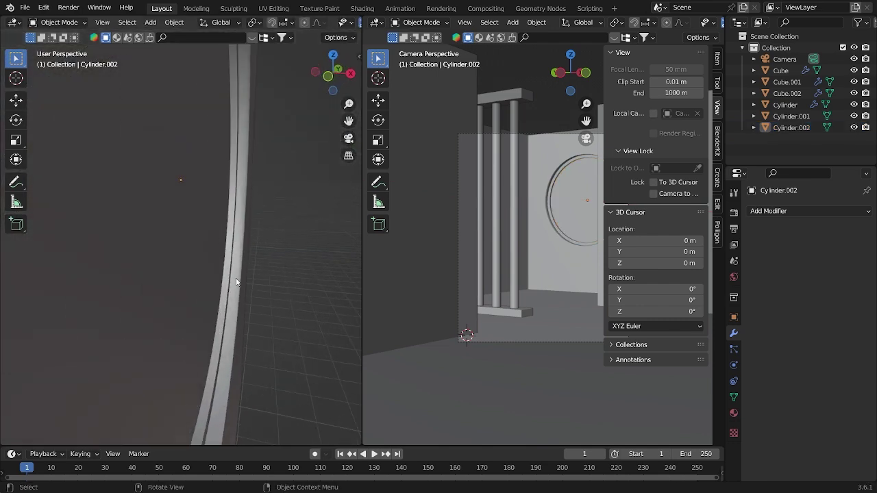
click(233, 285)
click(788, 211)
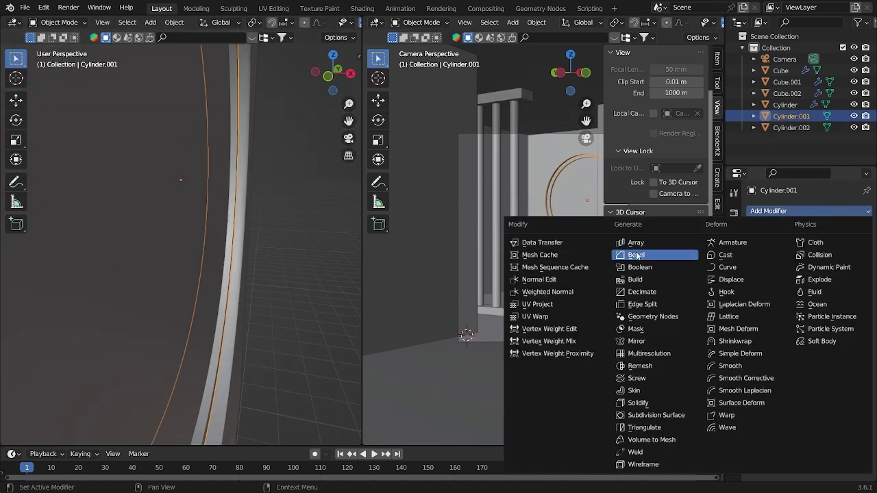
click(637, 255)
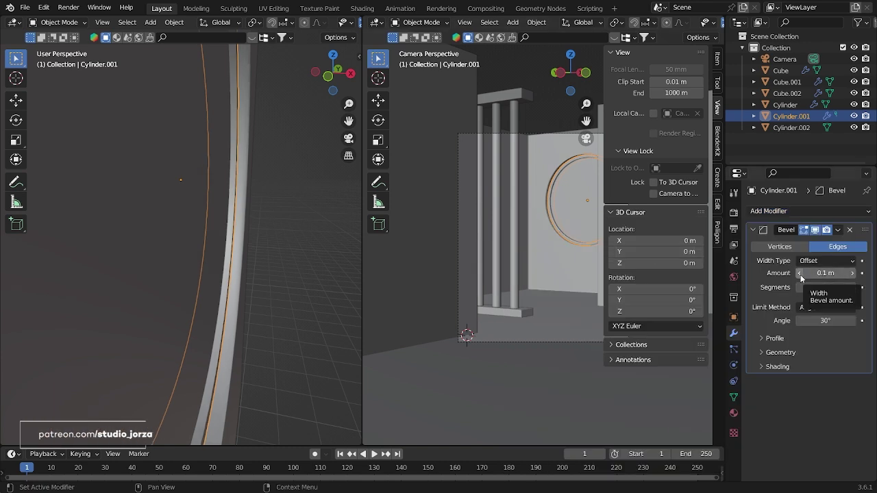
drag(815, 274, 801, 278)
click(801, 277)
click(801, 278)
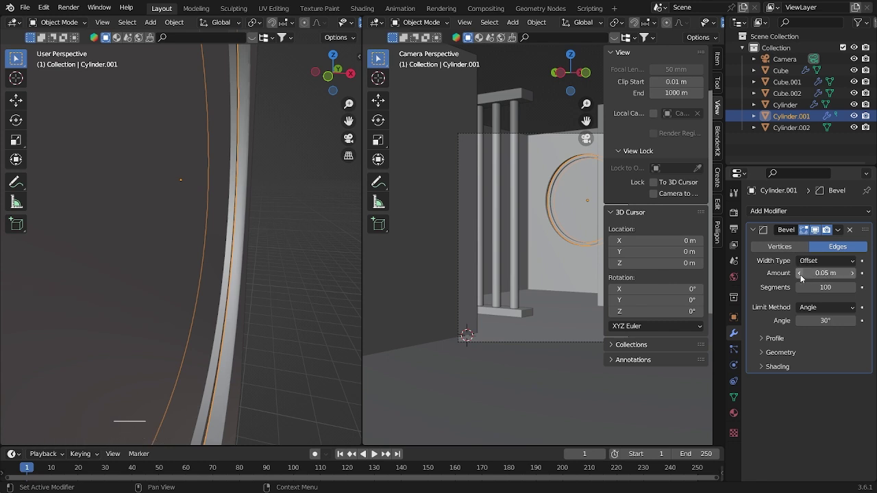
click(281, 298)
key(ctrl+s)
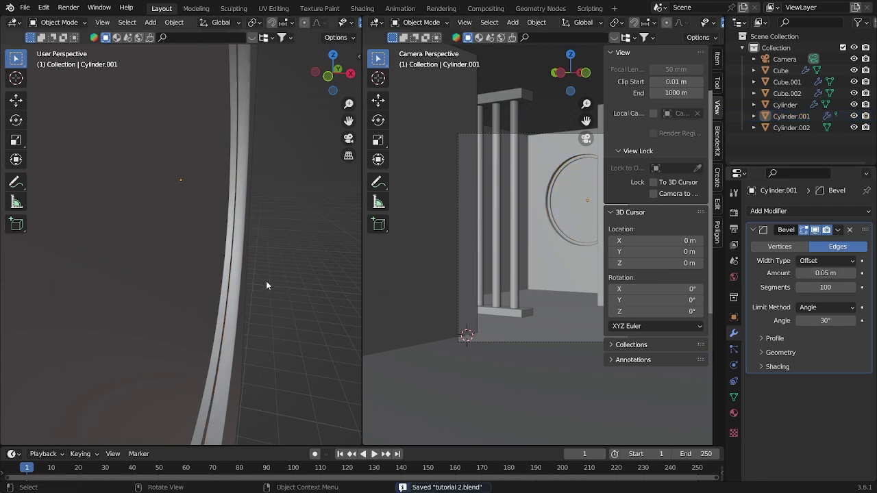
Step: Select all the floor faces of the room mesh, duplicate them in place, separate the copy, and select the new object
scroll(267, 282, down, 6)
middle_drag(289, 304, 229, 359)
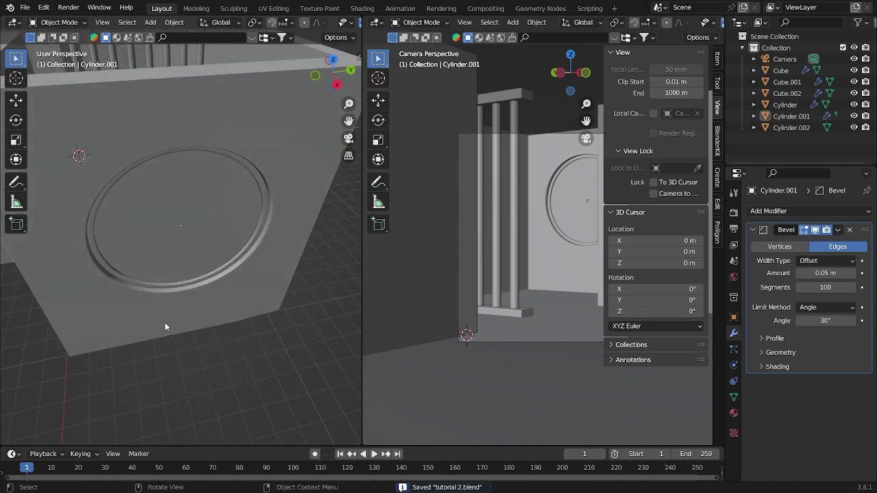
middle_drag(164, 323, 302, 314)
scroll(178, 323, down, 8)
middle_drag(178, 324, 178, 376)
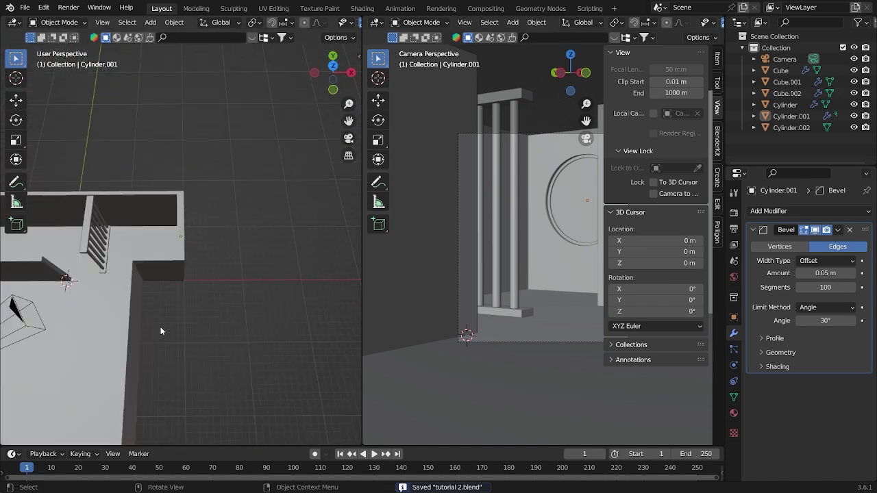
middle_drag(292, 323, 195, 270)
click(205, 338)
key(Tab)
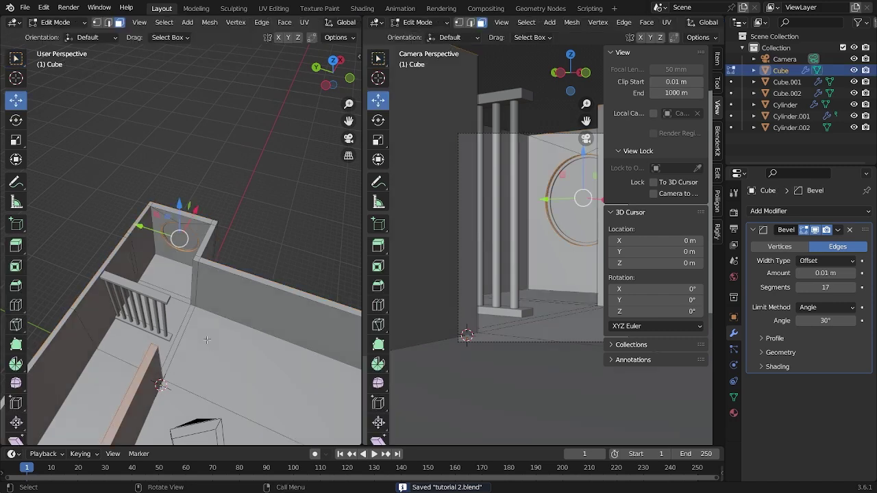
click(170, 309)
key(KP_7)
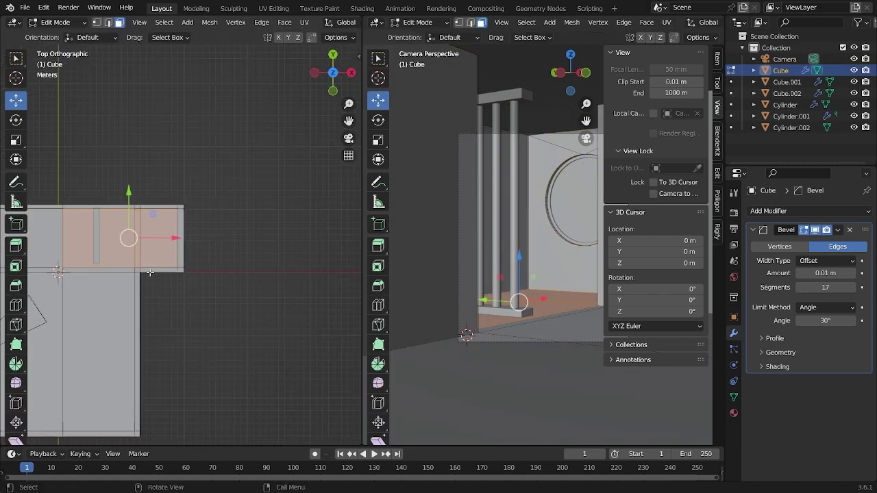
shift+drag(50, 246, 107, 337)
scroll(164, 336, down, 3)
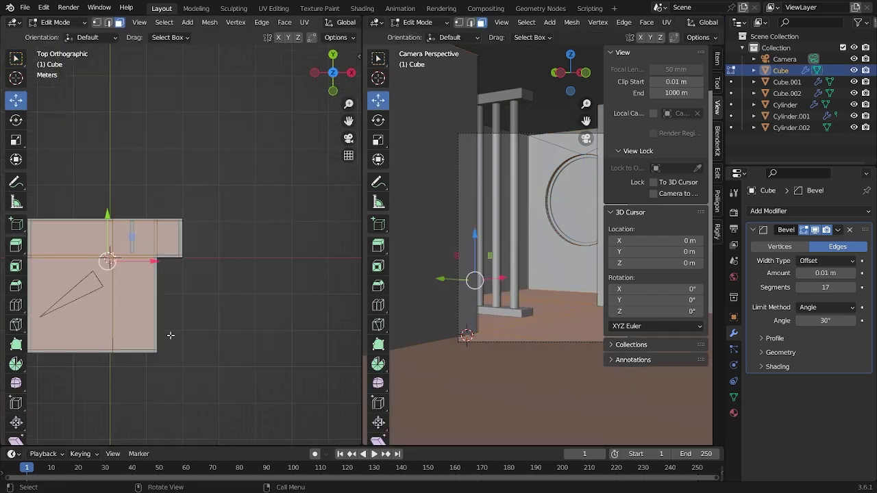
key(shift+d)
right_click(213, 314)
key(p)
click(214, 313)
key(grave)
key(Escape)
key(Tab)
click(135, 294)
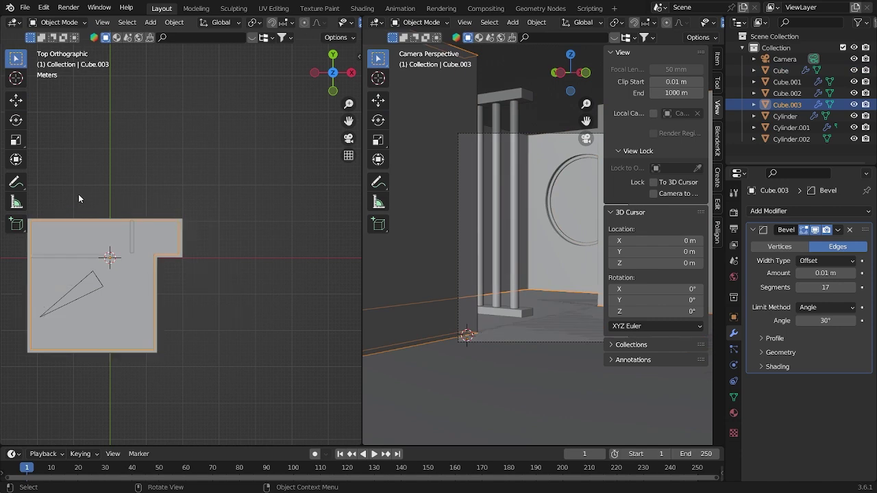
Step: In the front view, move the separated floor copy up about 12.05 m along Z to serve as the ceiling
key(KP_1)
key(g)
key(z)
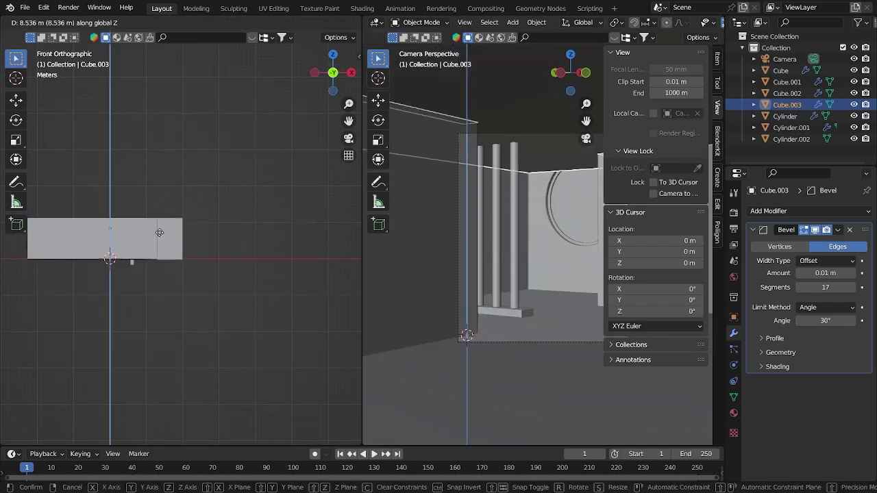
click(161, 200)
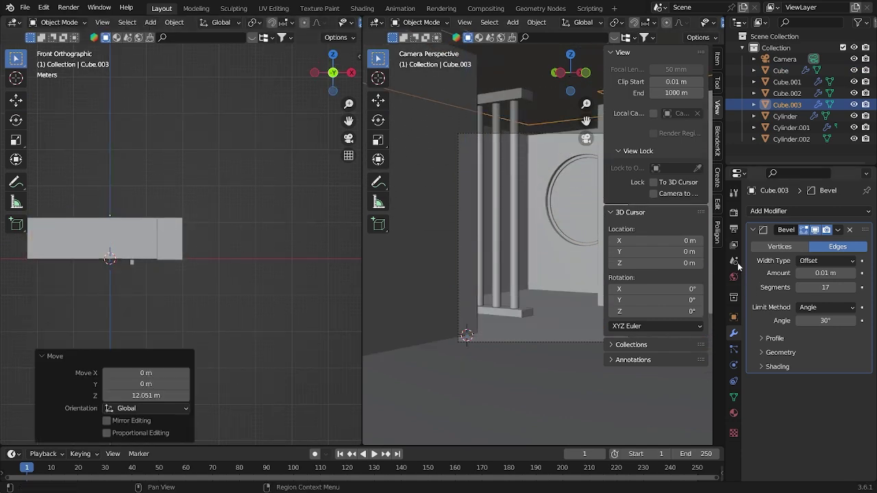
click(733, 215)
click(818, 211)
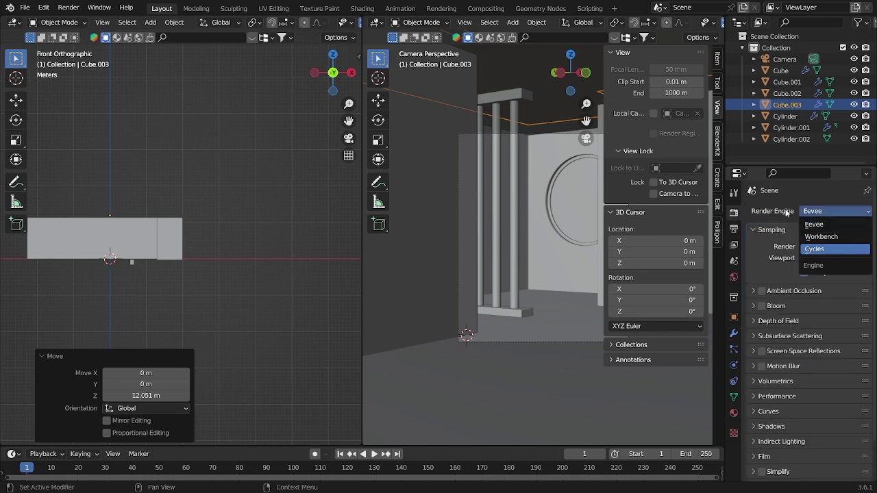
click(734, 333)
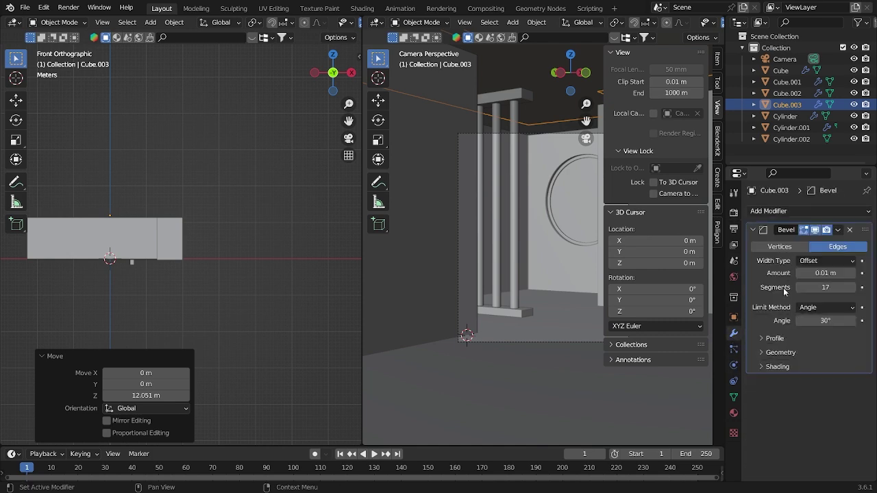
Step: Add a Solidify modifier with 0.37 m thickness to the ceiling
click(782, 211)
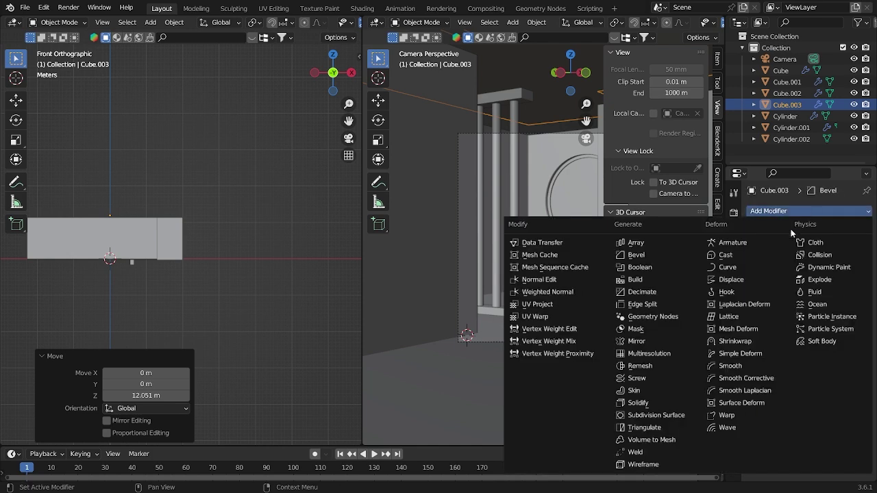
click(655, 403)
drag(799, 413, 823, 413)
scroll(242, 253, down, 3)
scroll(233, 252, up, 4)
scroll(260, 310, up, 3)
mouse_move(167, 255)
shift+middle_down()
mouse_move(260, 310)
mouse_move(290, 344)
mouse_move(269, 311)
mouse_move(318, 285)
shift+middle_up()
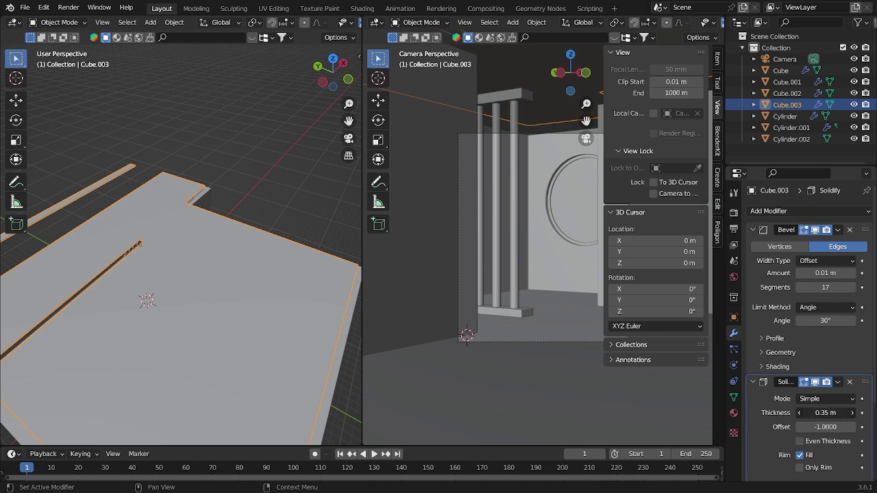
middle_drag(174, 252, 143, 262)
Step: Delete the stray long strip face along the back side of the ceiling mesh in Edit Mode
key(Tab)
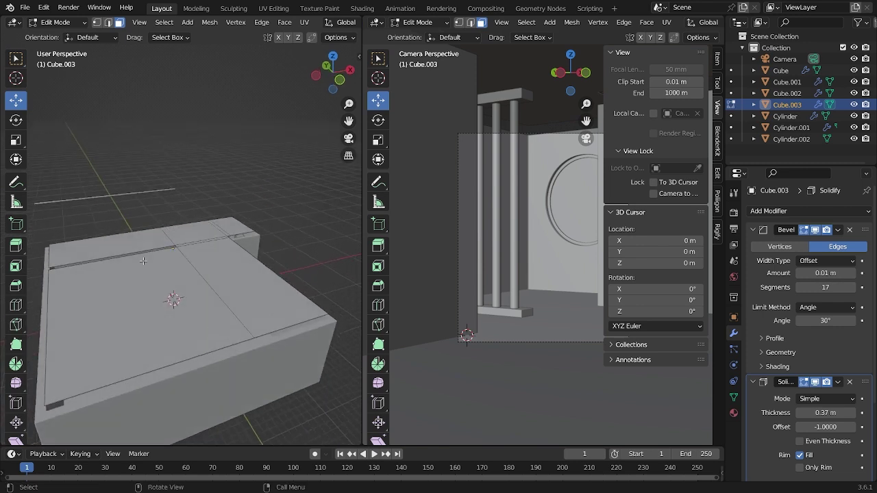
middle_drag(101, 178, 151, 219)
click(118, 196)
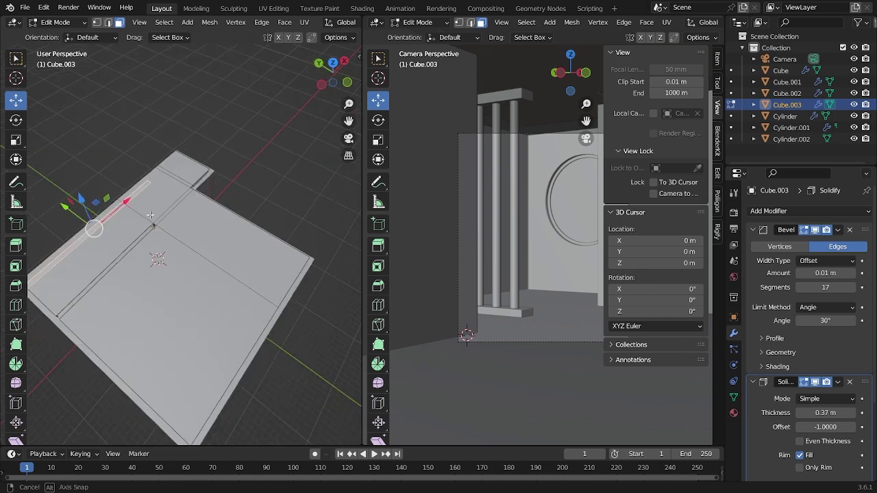
key(x)
click(148, 242)
Step: Leave Edit Mode and lower the ceiling about 0.84 m along Z in the right view so it meets the walls
scroll(148, 253, up, 2)
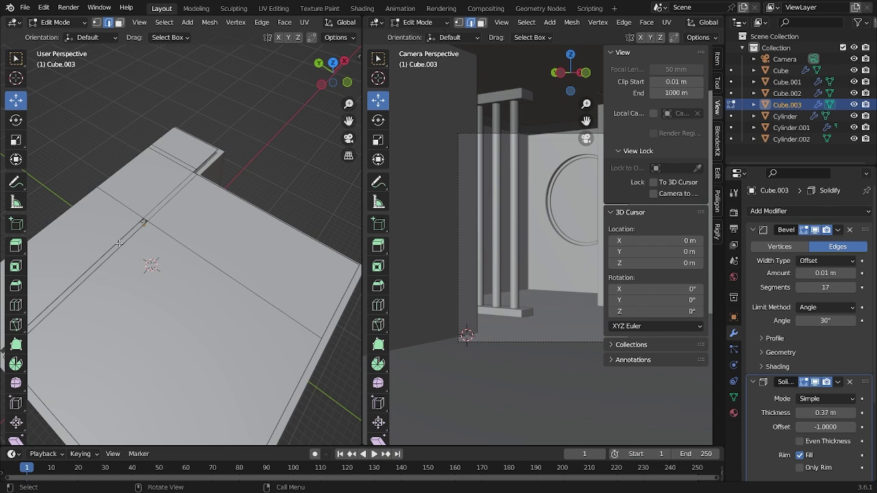
click(116, 246)
middle_drag(113, 254, 100, 227)
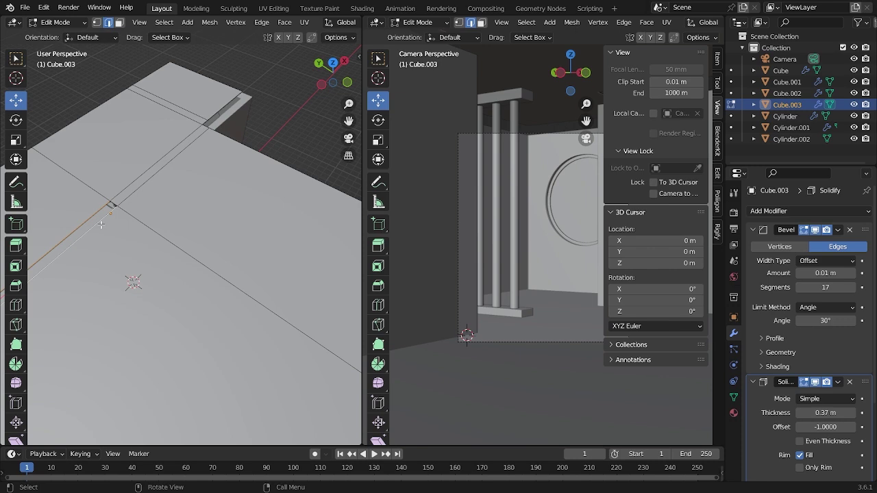
key(Tab)
key(KP_3)
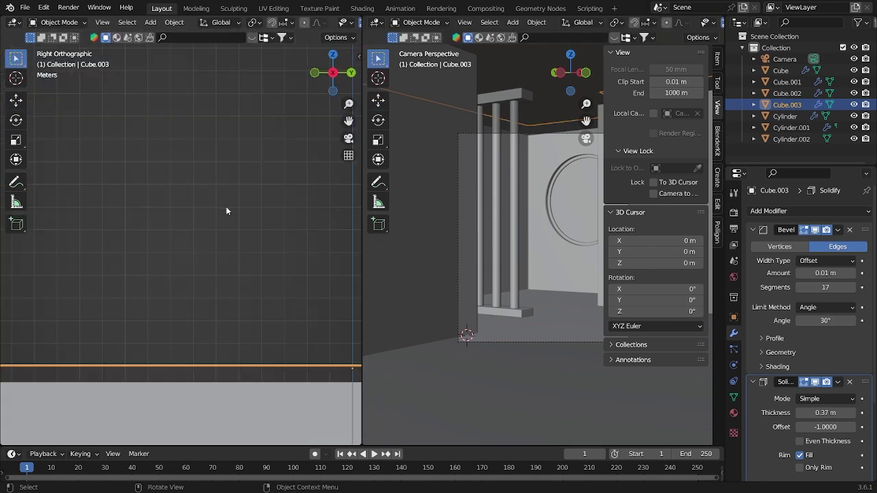
key(g)
key(z)
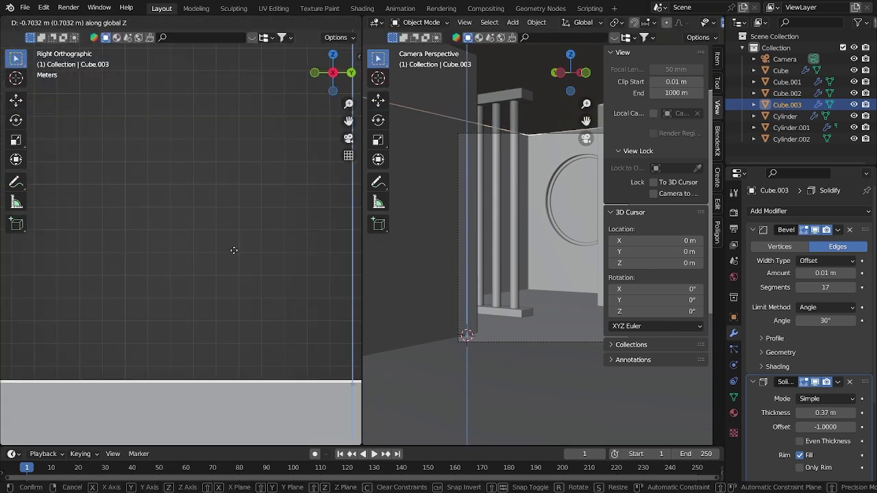
click(234, 252)
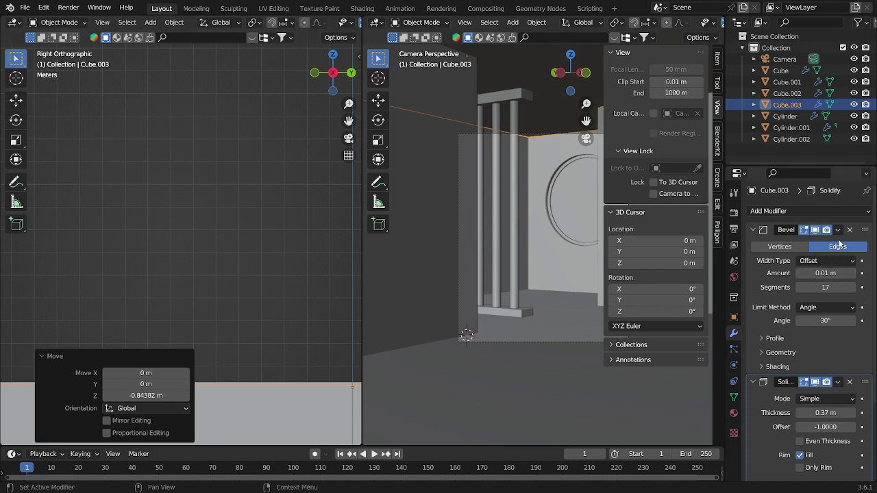
Step: Remove the Bevel modifier from the ceiling and apply its Solidify modifier
click(850, 230)
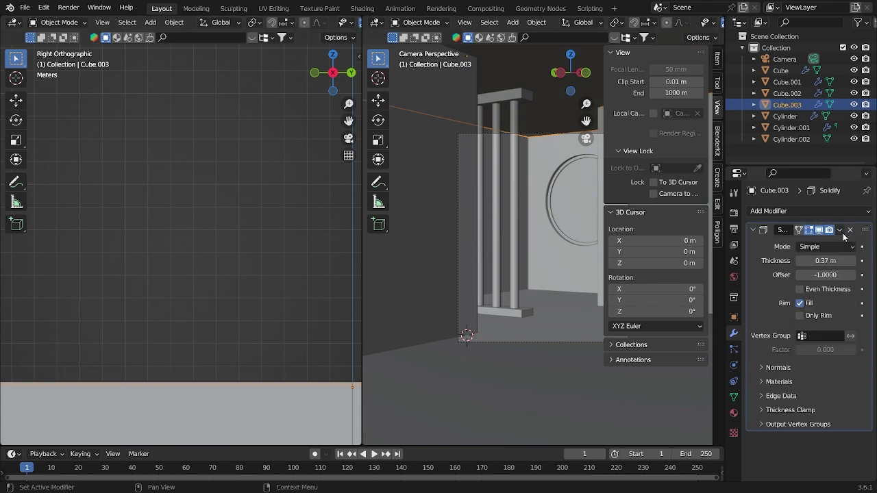
click(839, 231)
click(781, 241)
Step: Show the camera view in the modelling viewport, save the file, and hide the sidebar in the other viewport
key(grave)
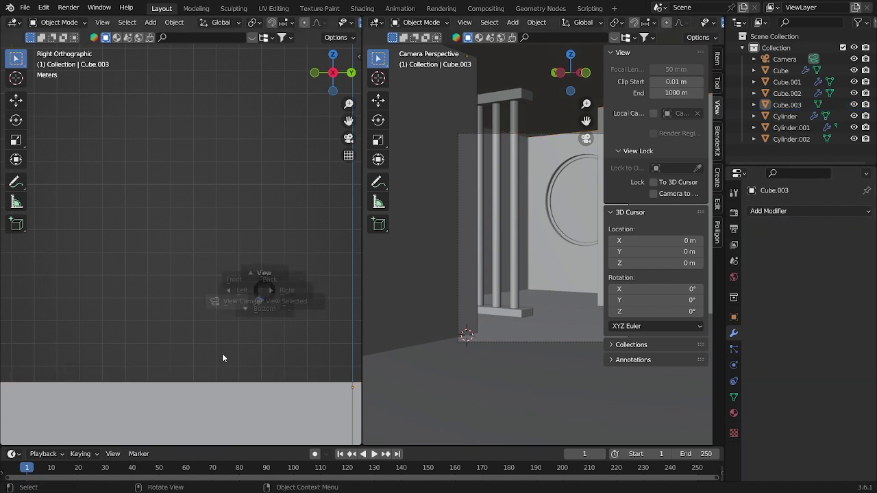
click(222, 358)
click(204, 115)
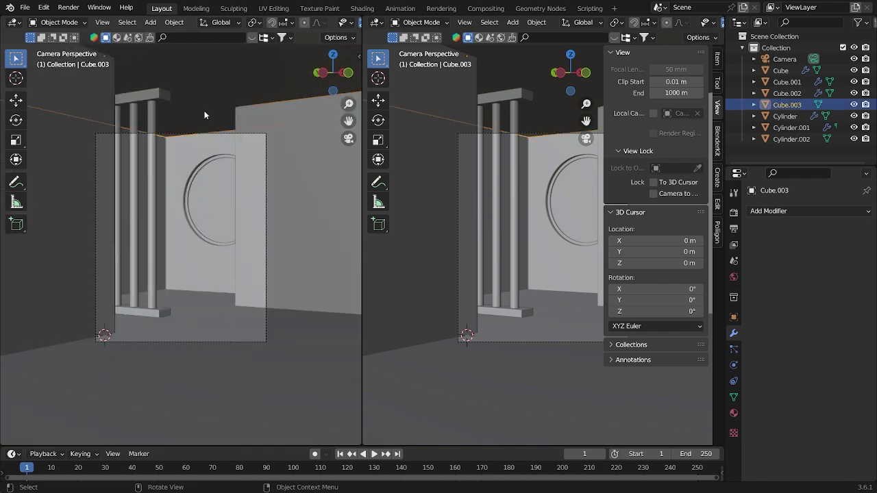
key(ctrl+s)
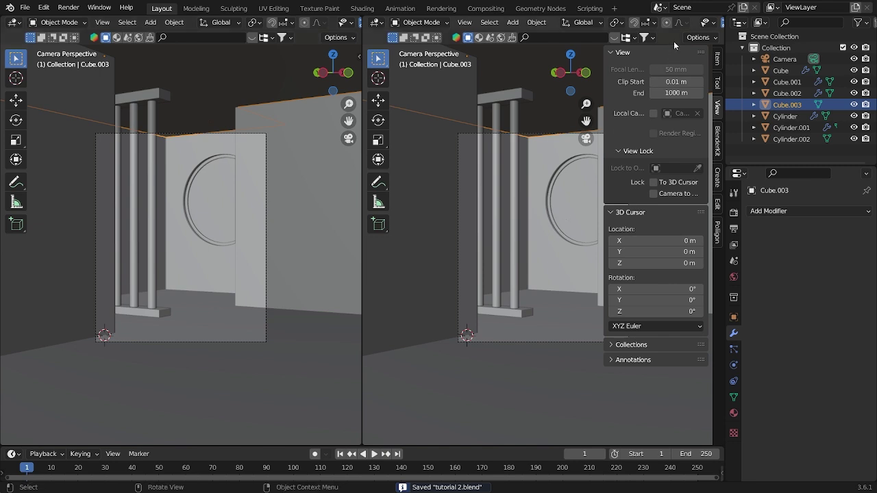
key(n)
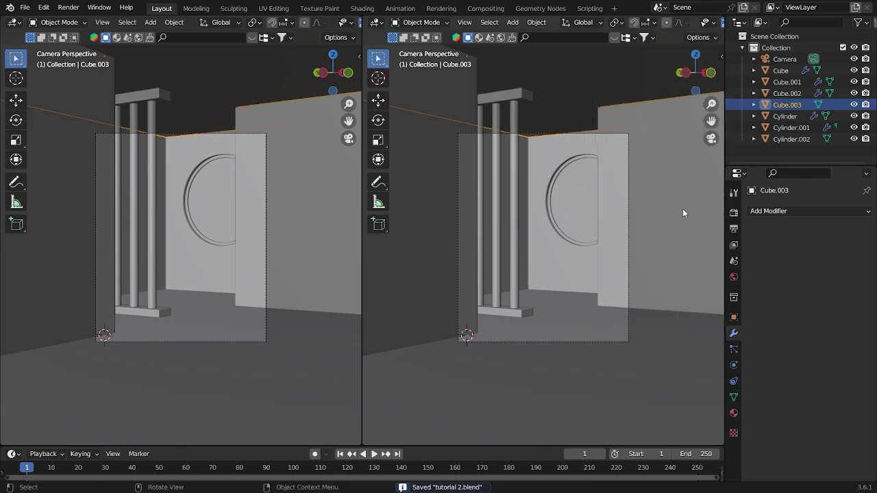
Step: Set the render engine to Cycles and the device to GPU Compute
click(734, 212)
click(836, 211)
click(834, 249)
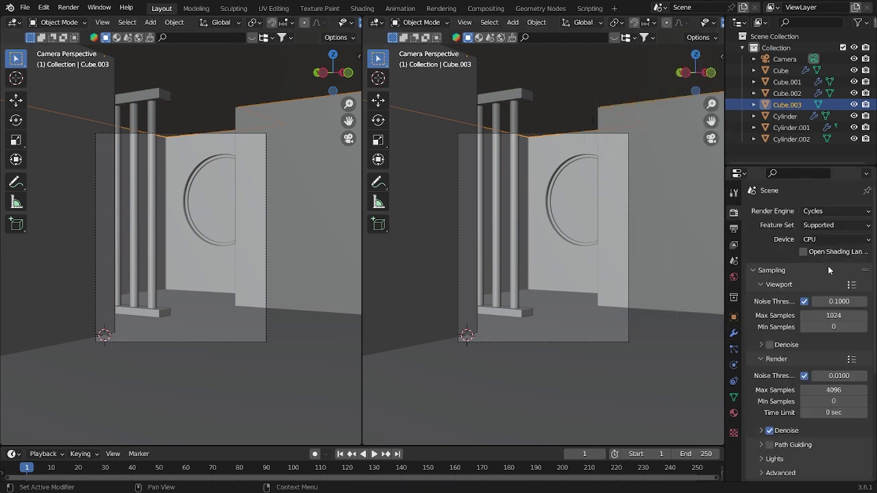
click(842, 239)
click(838, 265)
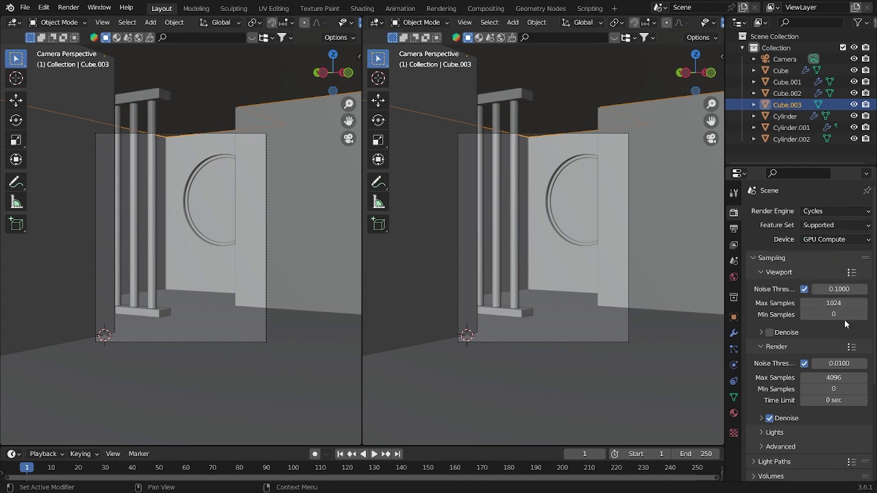
Step: Set the maximum samples to 10 for the viewport and 500 for the render, and save the file
click(844, 303)
text(10)
key(Return)
click(836, 380)
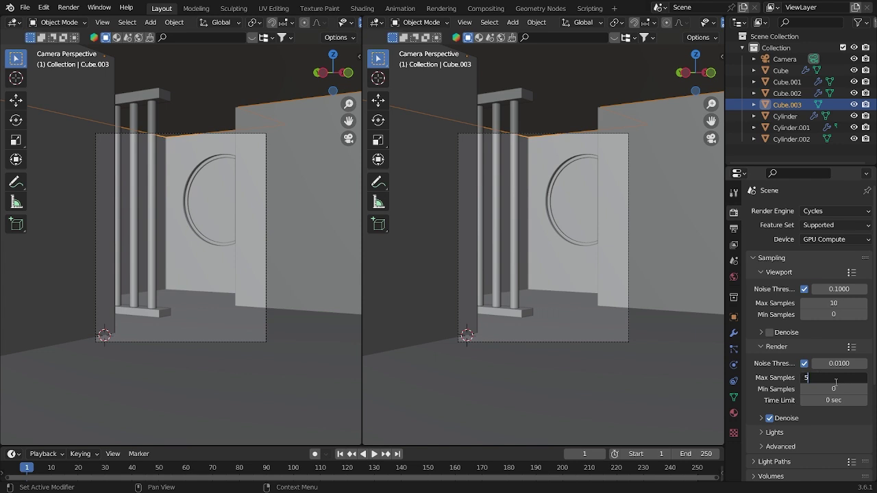
text(500)
key(Return)
key(ctrl+s)
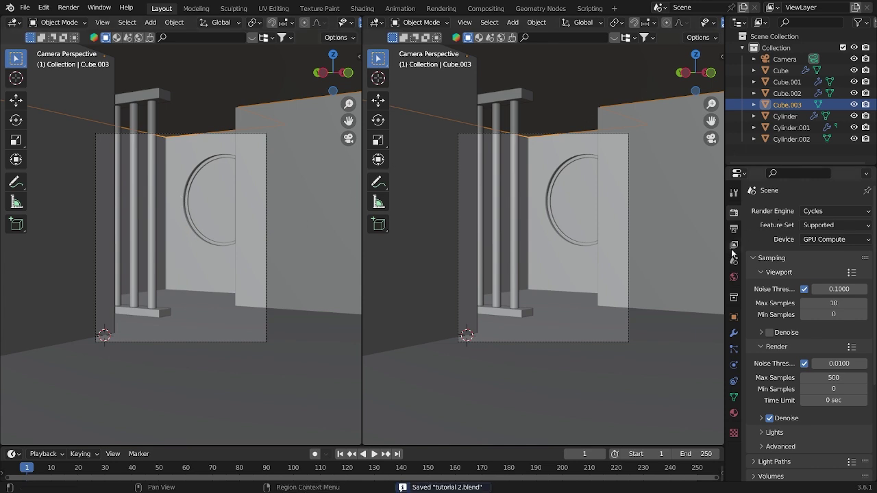
Step: Assign an Environment Texture to the world background colour and load the ehingen_hillside image
click(733, 276)
click(800, 281)
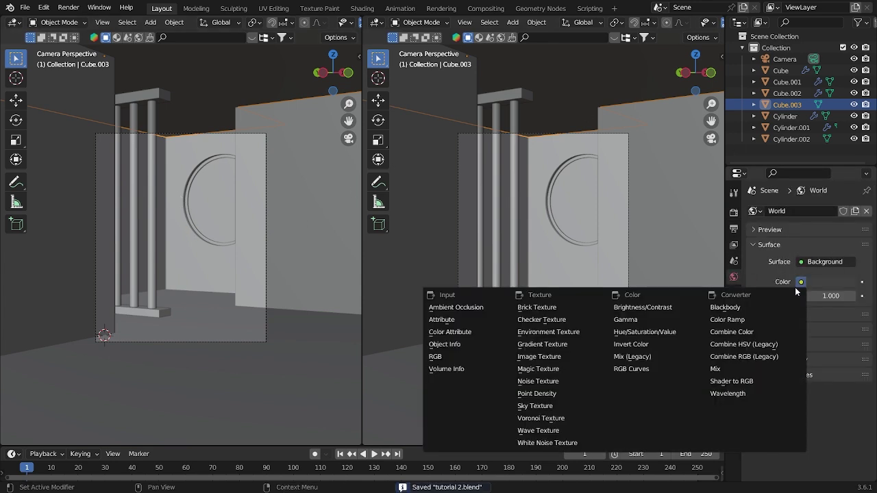
click(539, 334)
click(860, 298)
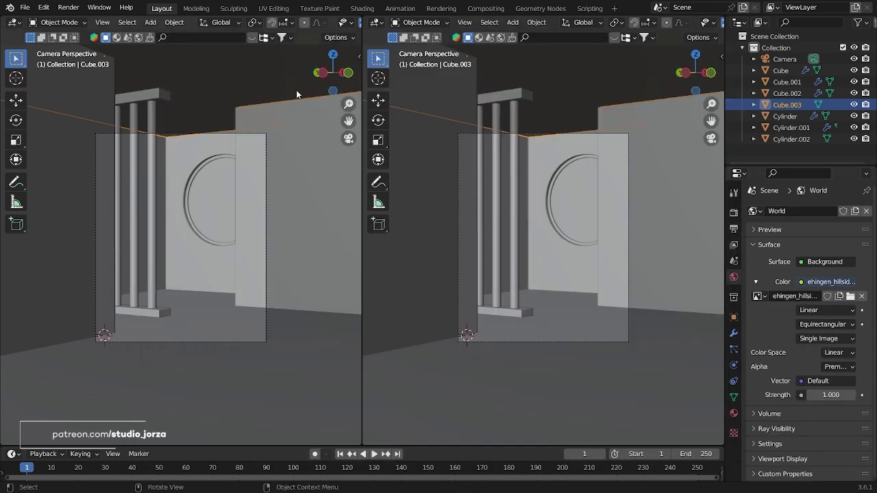
Step: Switch the second camera viewport to rendered shading, hide its toolbar and enlarge the camera frame
scroll(706, 25, down, 5)
key(t)
scroll(595, 333, up, 3)
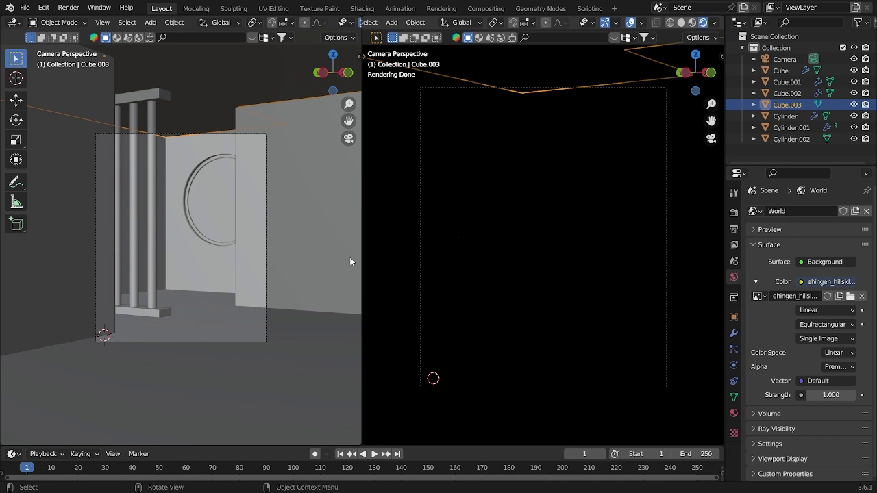
Step: Create a new material on the round window pane with the Christensen-Burley subsurface method
click(218, 209)
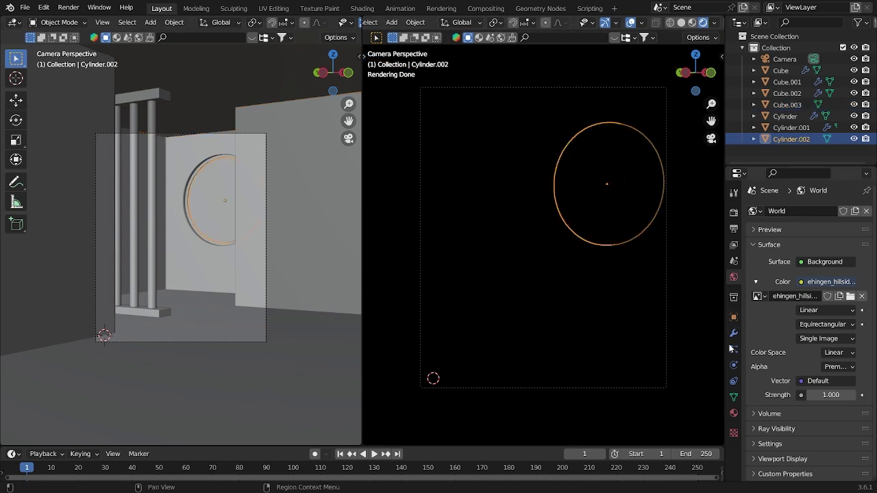
click(732, 414)
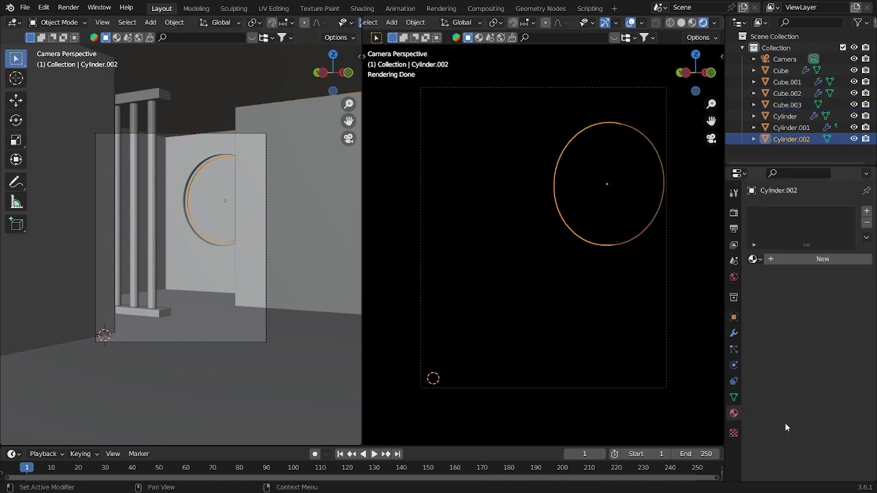
click(791, 257)
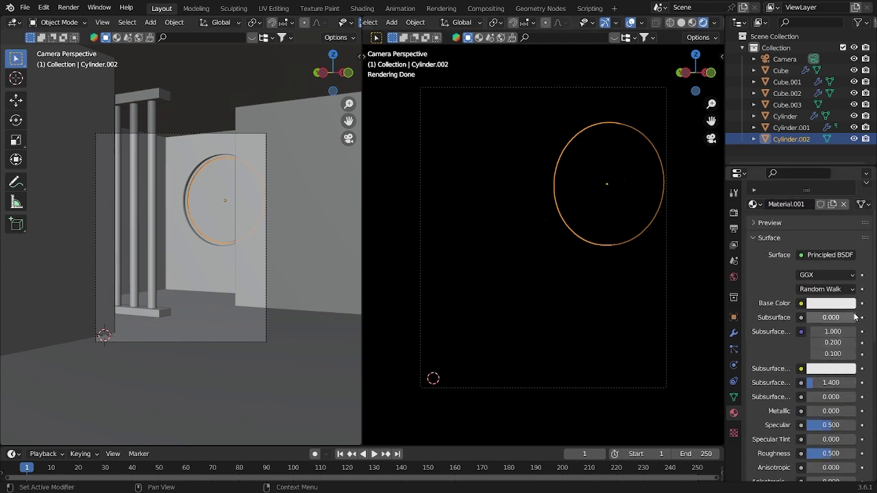
click(827, 289)
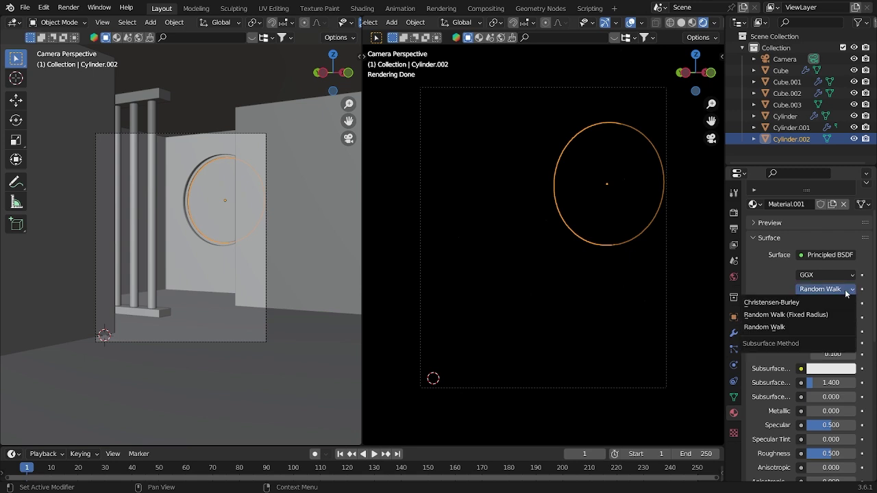
click(826, 304)
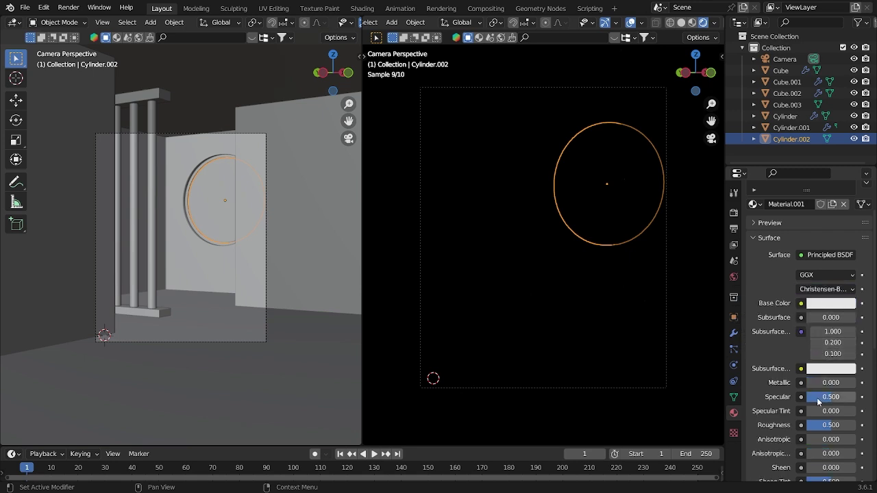
Step: Set the pane material's metallic to 0.138, roughness to 0.023, transmission to 1.000 and alpha to 0.578
drag(831, 382, 835, 382)
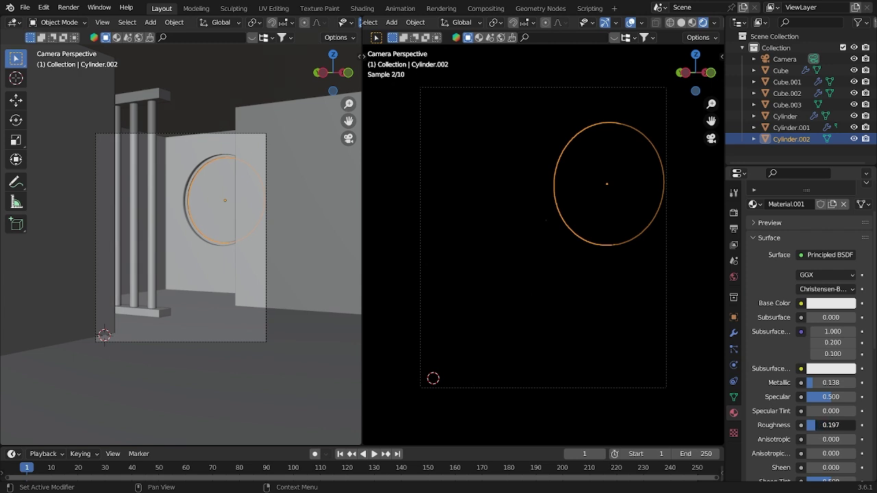
drag(811, 425, 812, 425)
scroll(811, 425, down, 5)
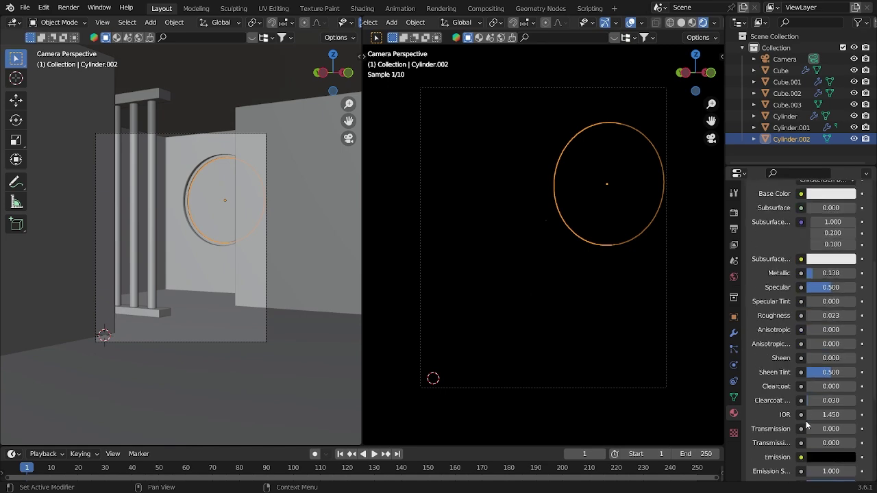
drag(830, 392, 857, 392)
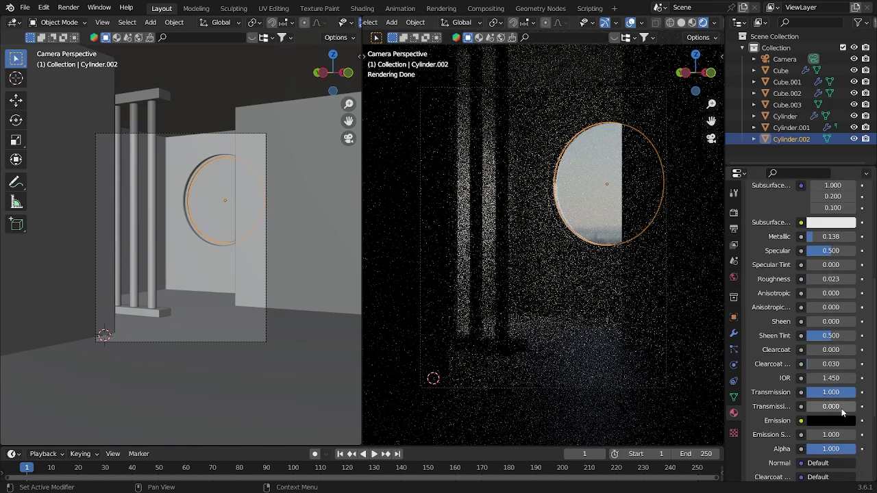
scroll(836, 423, down, 2)
drag(845, 394, 829, 394)
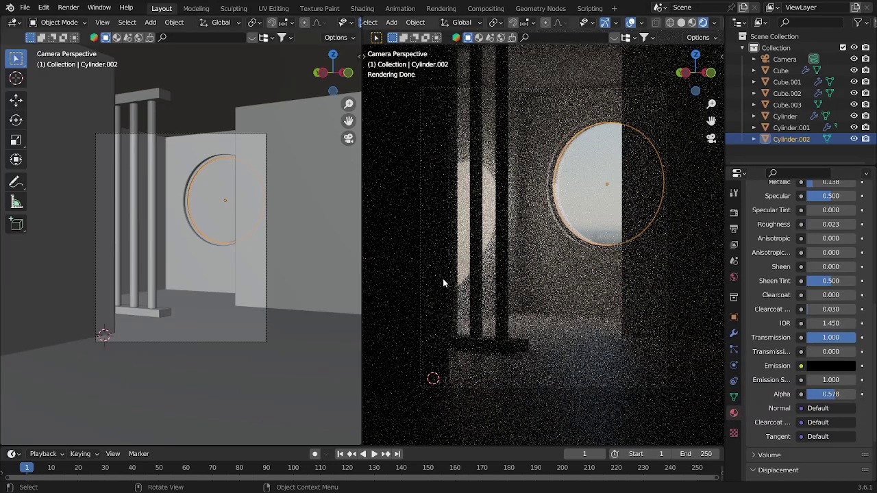
Step: Change the modelling viewport to the top view and select the ceiling
click(148, 231)
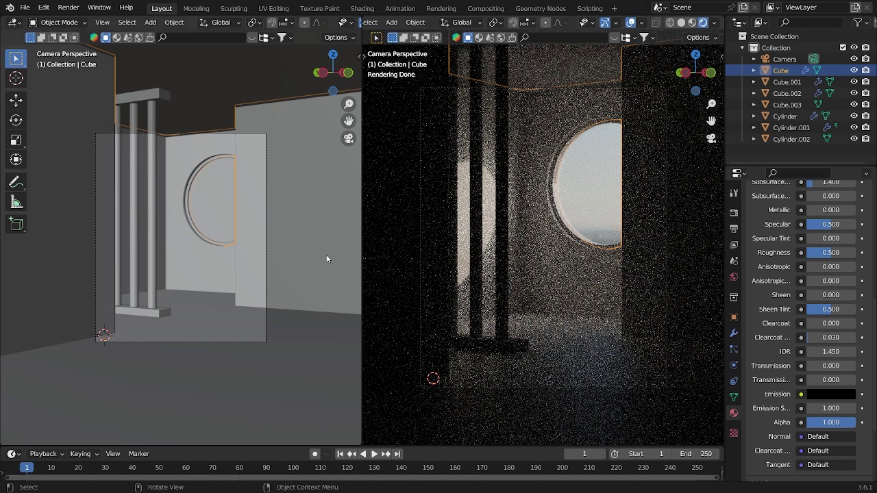
click(158, 263)
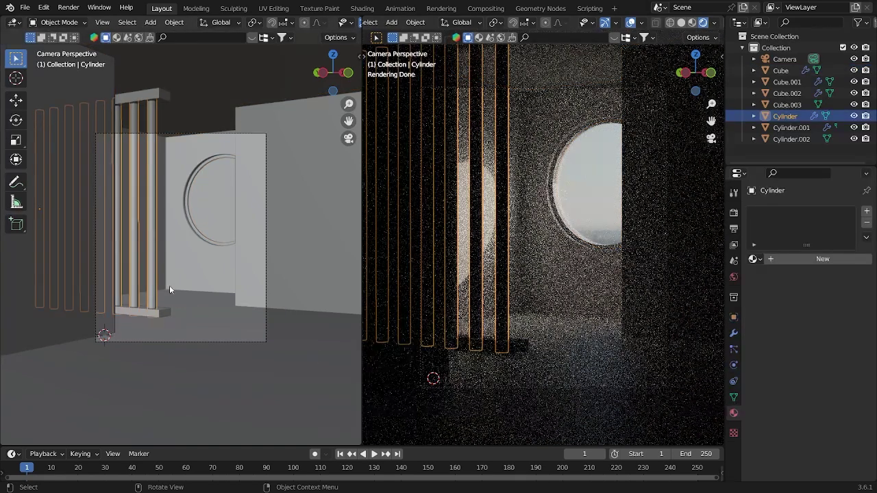
key(grave)
click(199, 186)
click(261, 307)
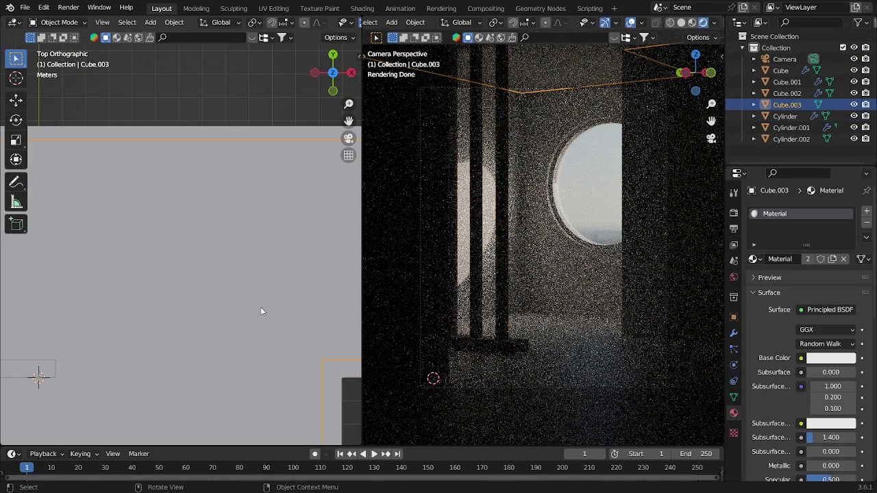
Step: Save the file and make the hidden ceiling visible again
key(ctrl+s)
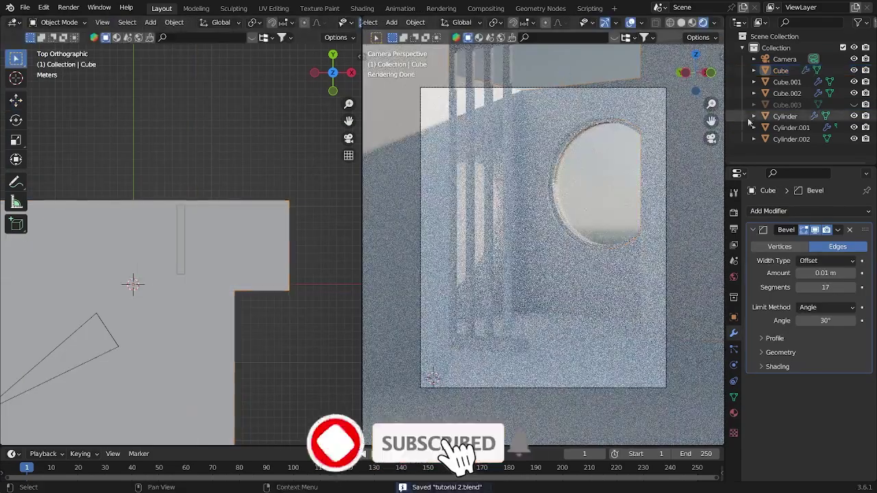
click(853, 104)
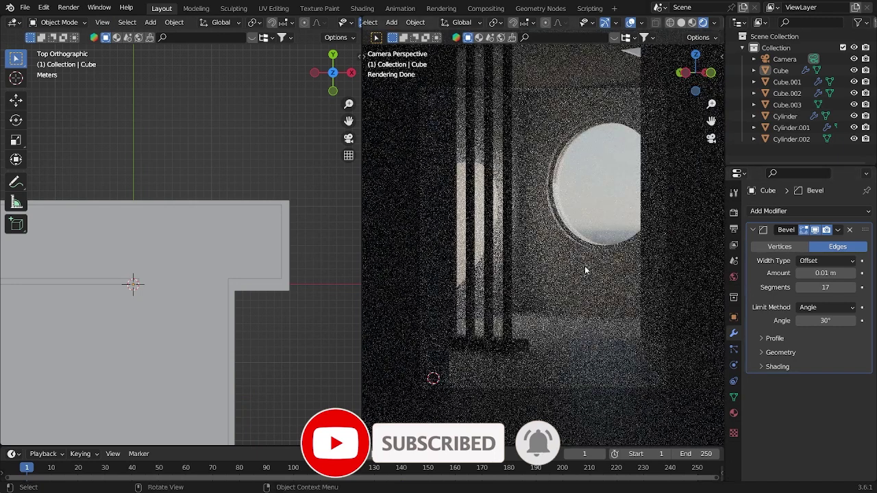
Step: Set the strength of the world background to 3
click(734, 212)
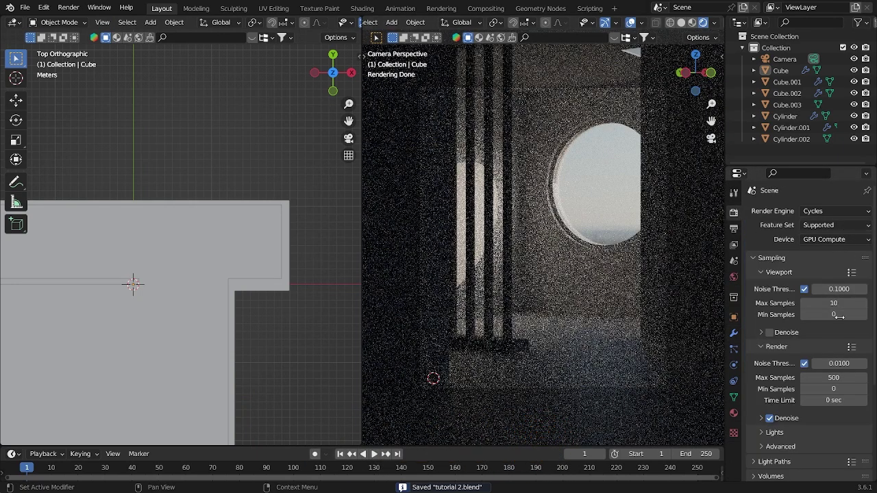
click(734, 277)
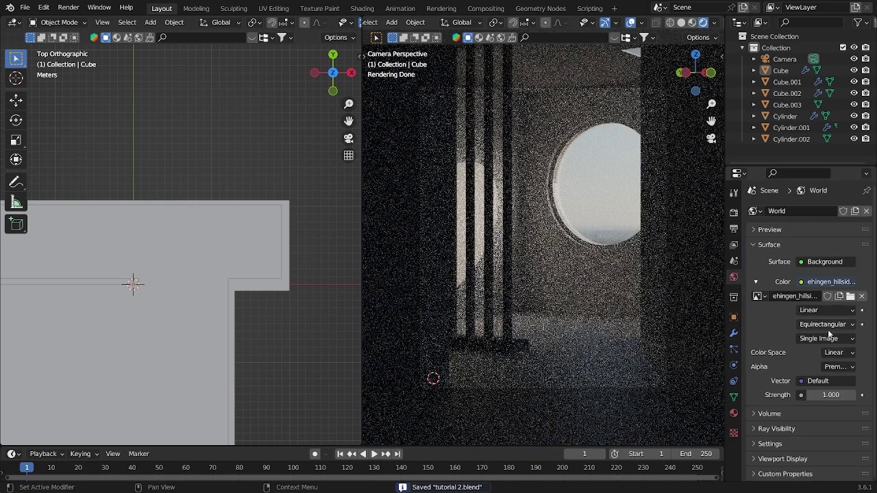
click(833, 396)
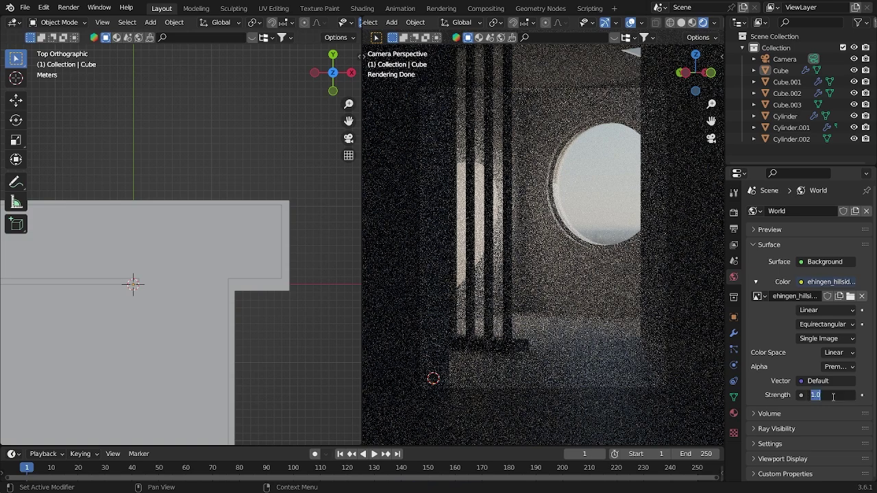
text(3)
key(Return)
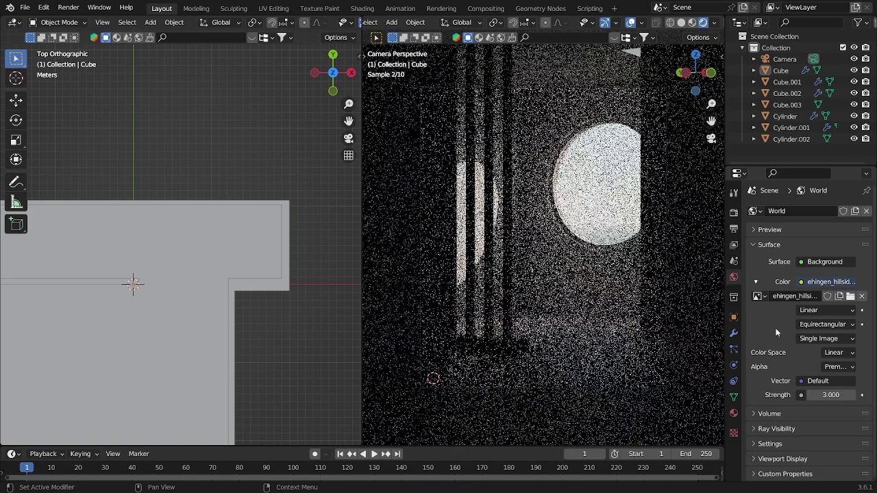
Step: Set the film exposure in the Cycles render settings to 2
click(733, 216)
scroll(795, 373, down, 6)
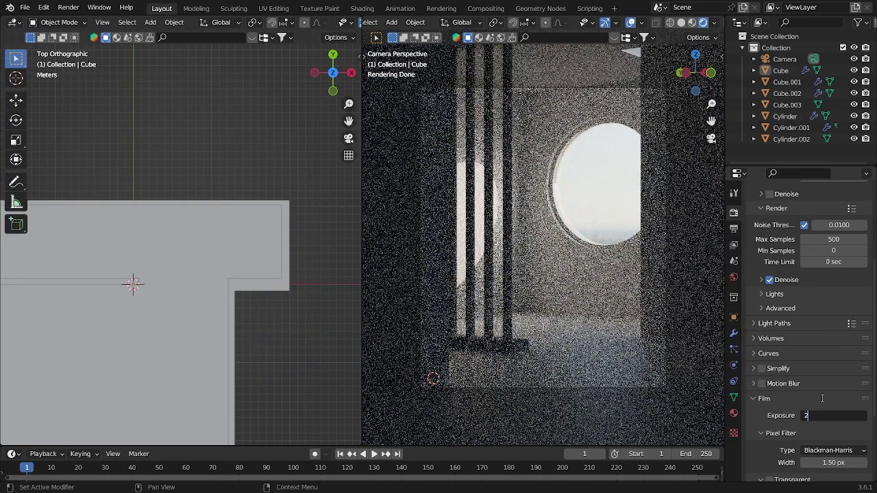
key(Return)
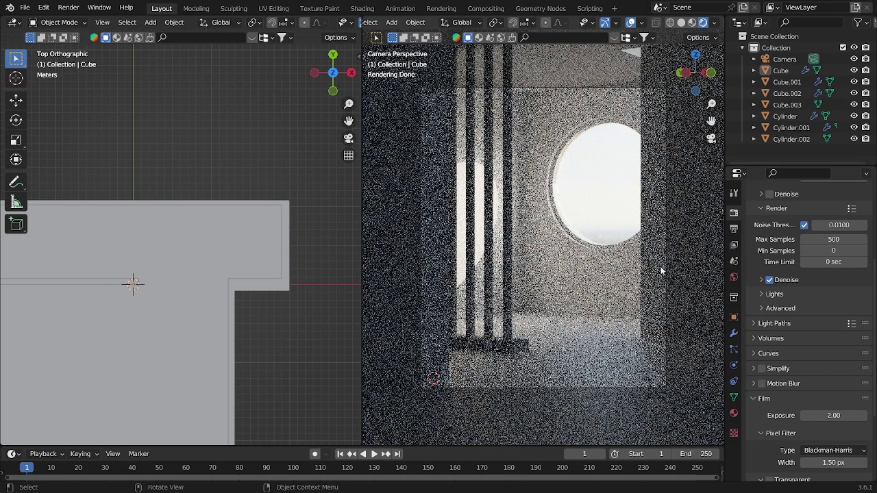
Step: Set the color management look to Very High Contrast
scroll(819, 386, down, 5)
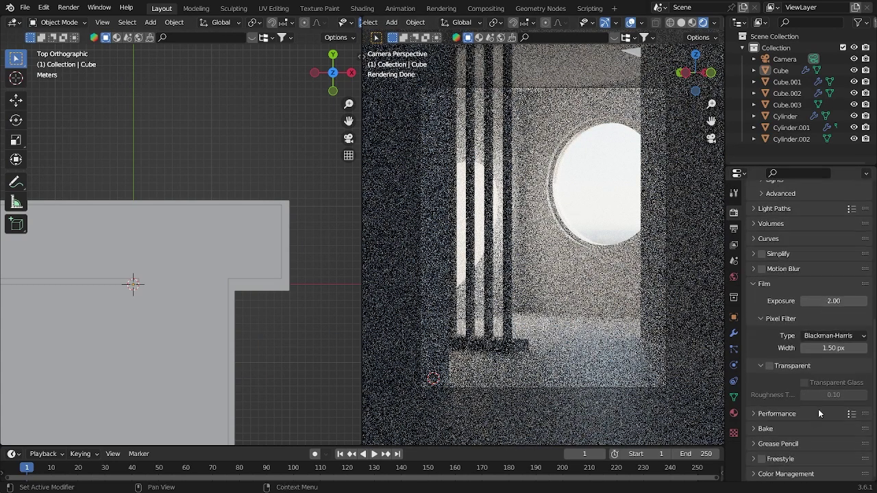
click(786, 473)
scroll(794, 439, down, 4)
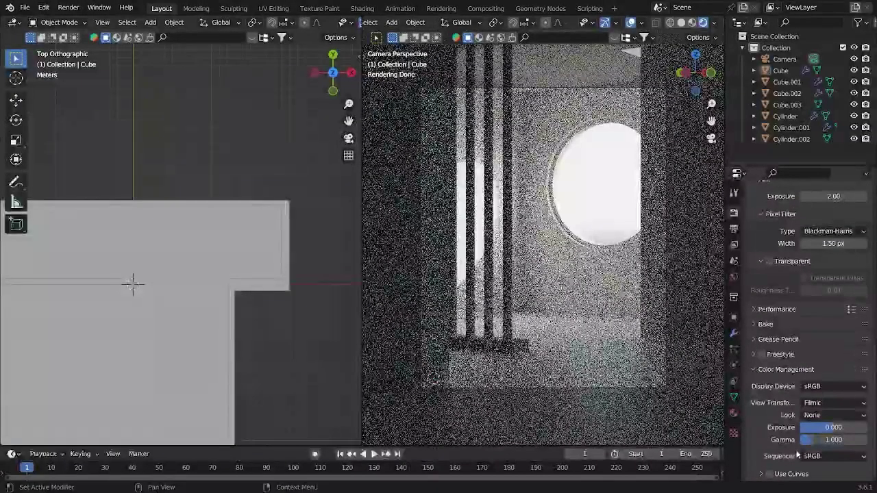
click(826, 416)
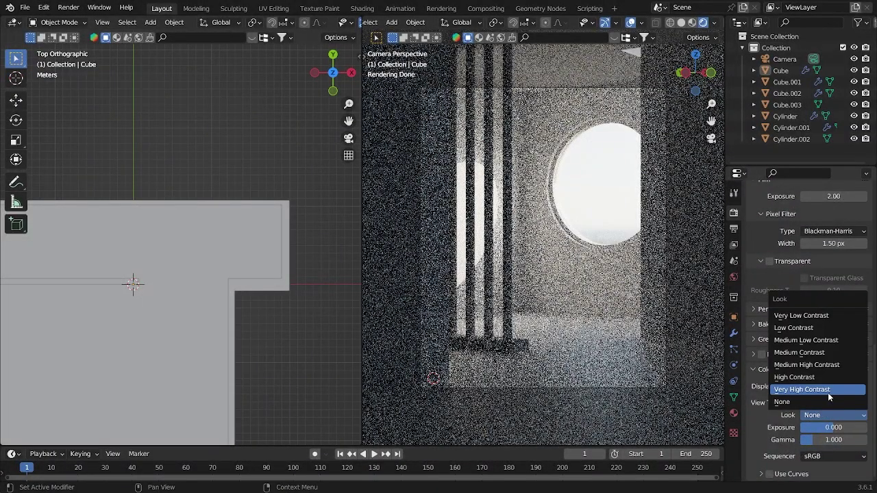
click(828, 391)
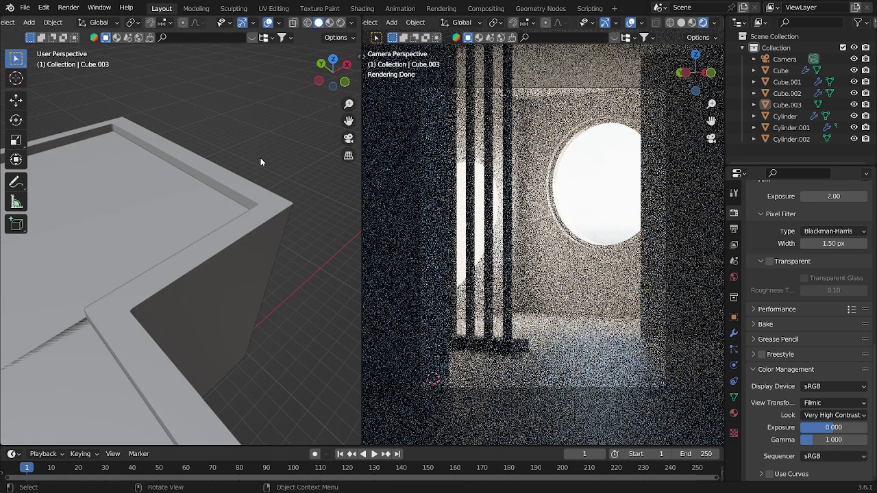
Step: Add a cube at the world origin and scale it up by about 1.59
key(shift+a)
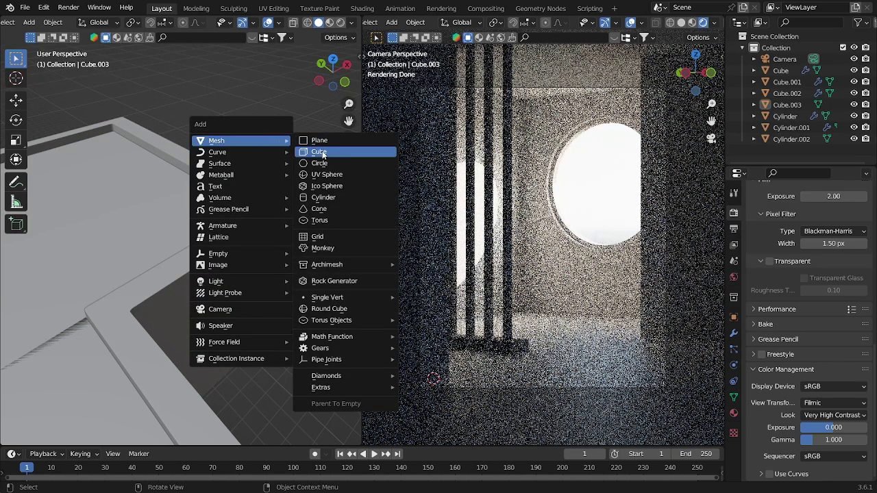
click(322, 153)
key(grave)
click(253, 163)
scroll(266, 314, down, 8)
scroll(237, 285, up, 2)
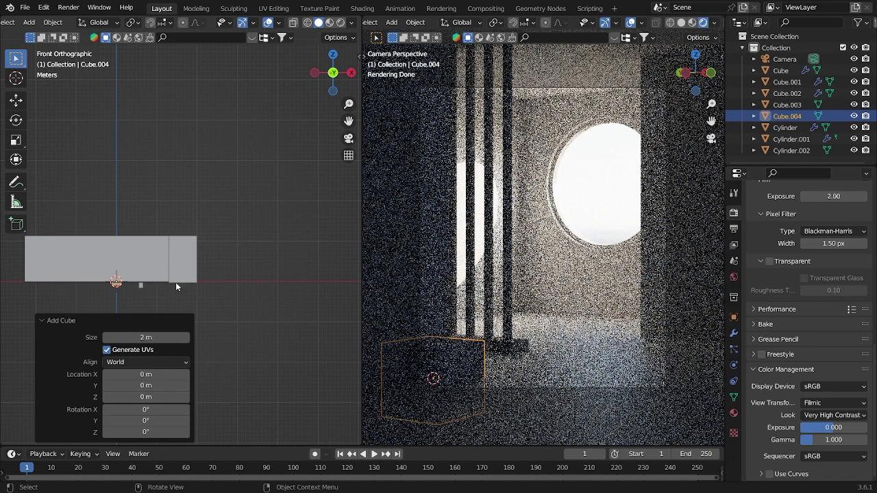
key(s)
click(209, 295)
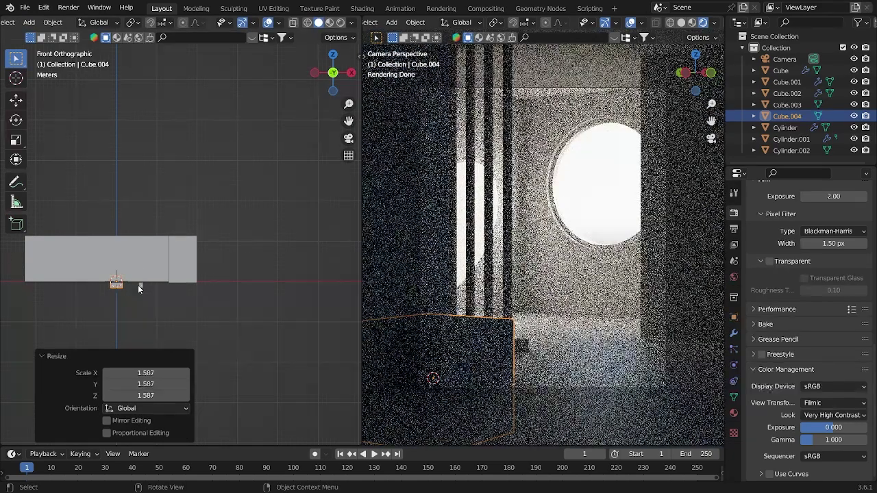
Step: Bevel the new cube's upper edge on the negative X side with a width of about 1.71 m
key(Tab)
middle_drag(135, 288, 83, 61)
scroll(60, 28, up, 5)
click(97, 24)
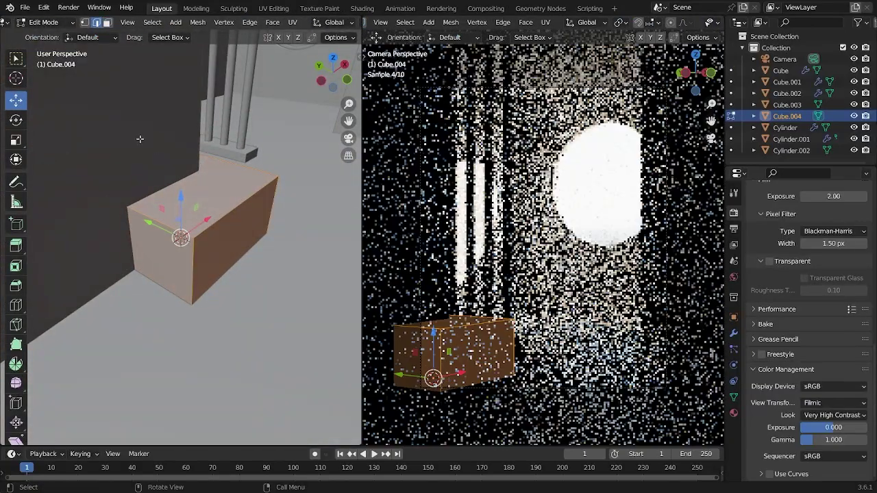
click(126, 207)
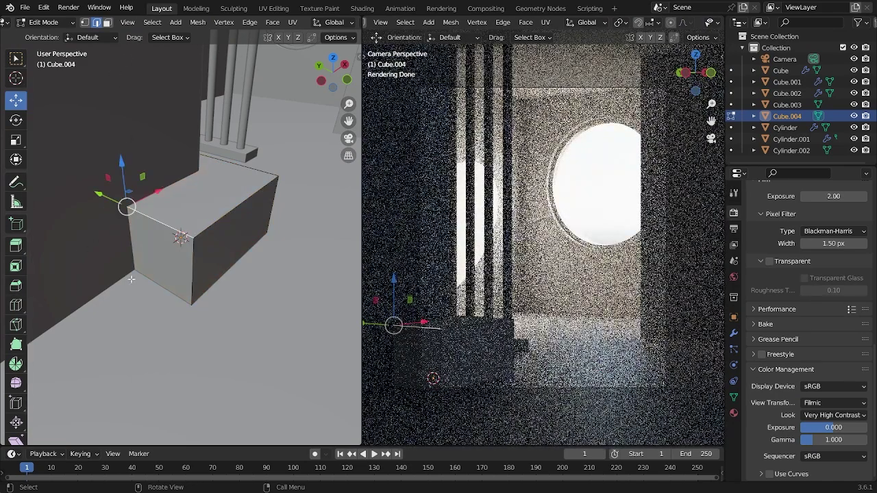
key(ctrl+b)
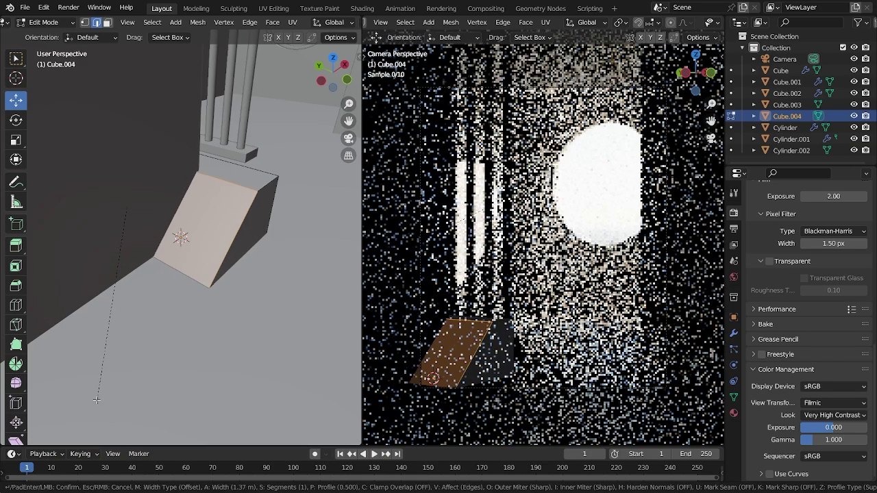
click(81, 427)
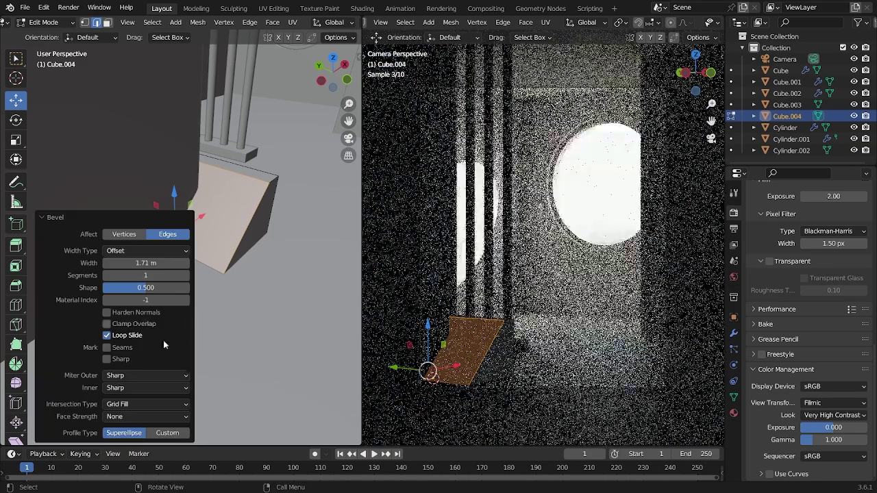
Step: Turn the bevel into stairs with a custom stepped profile and more segments, and return to Object Mode
click(164, 433)
click(110, 282)
click(68, 293)
click(103, 282)
click(69, 339)
drag(146, 112, 253, 112)
scroll(238, 235, down, 6)
middle_drag(238, 235, 281, 203)
key(Tab)
Step: In the right side view, move the stairs up to floor level beneath the round window
middle_drag(282, 204, 342, 242)
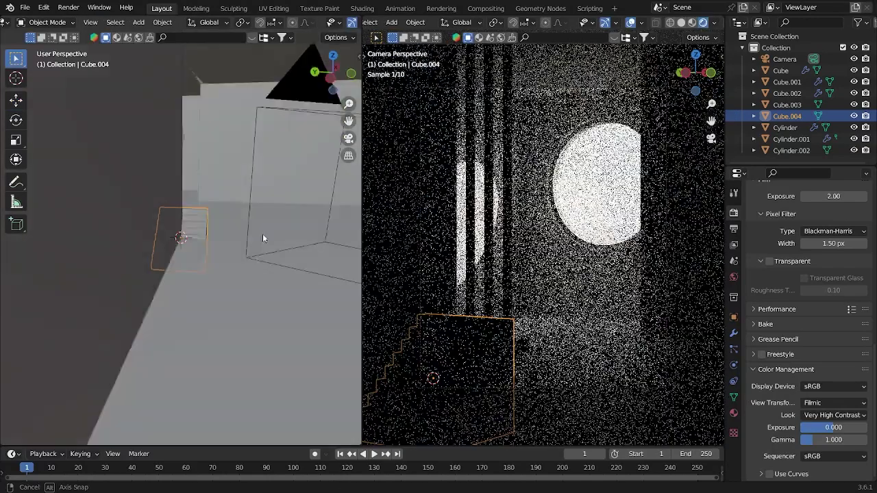
scroll(258, 248, down, 5)
key(KP_3)
scroll(290, 250, up, 8)
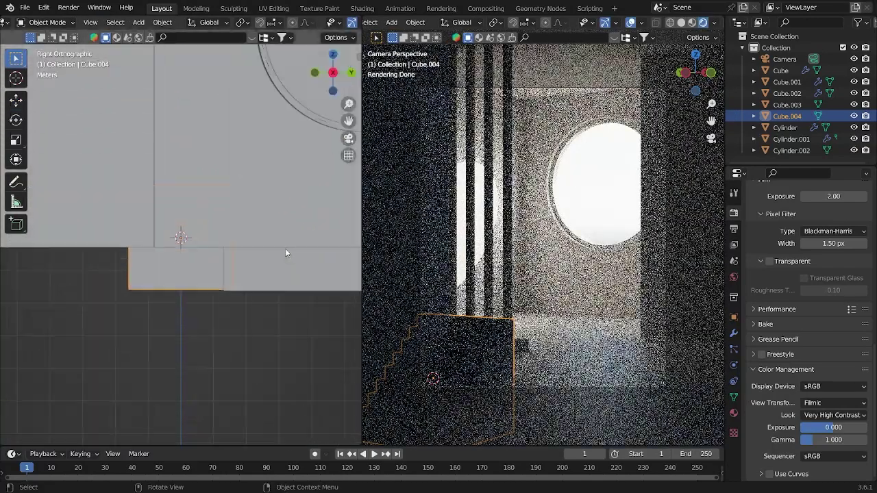
key(g)
click(356, 260)
scroll(230, 228, down, 3)
scroll(288, 288, up, 6)
scroll(255, 277, down, 5)
key(g)
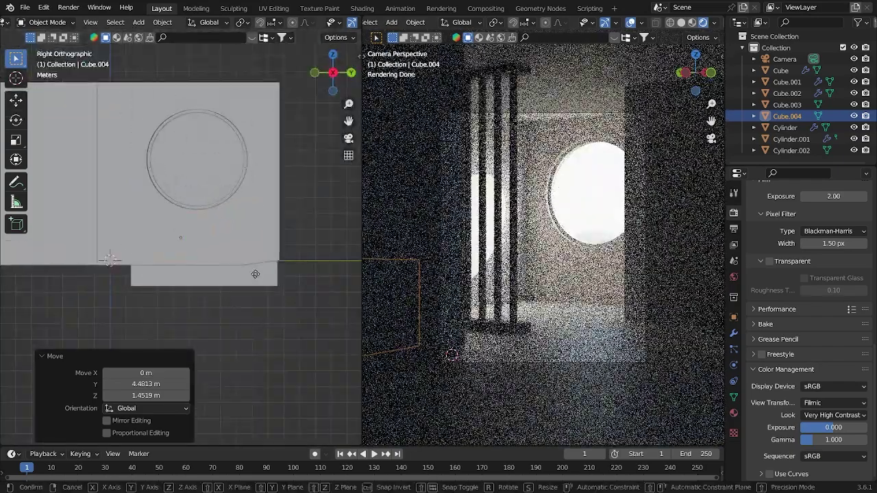
click(263, 273)
Step: Turn on X-ray in the modelling viewport and lower the stairs about 0.04 m along Z
scroll(334, 26, down, 5)
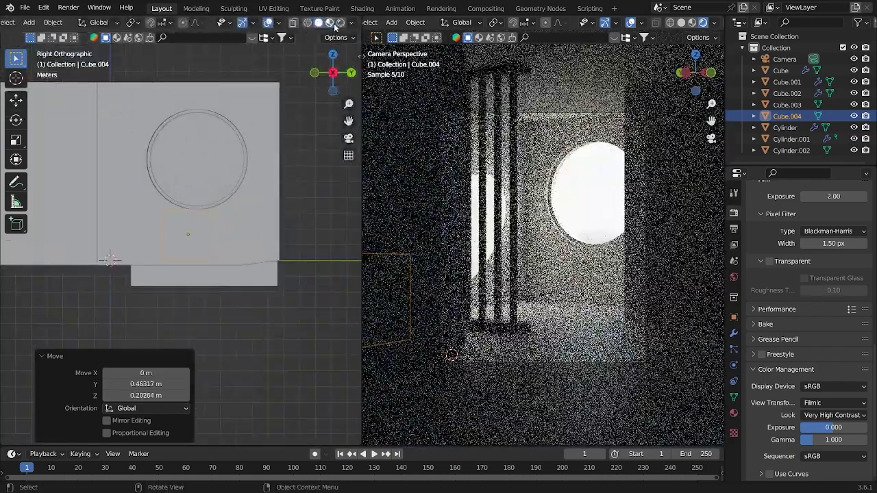
click(293, 25)
scroll(265, 184, up, 3)
scroll(233, 270, down, 2)
scroll(223, 269, up, 5)
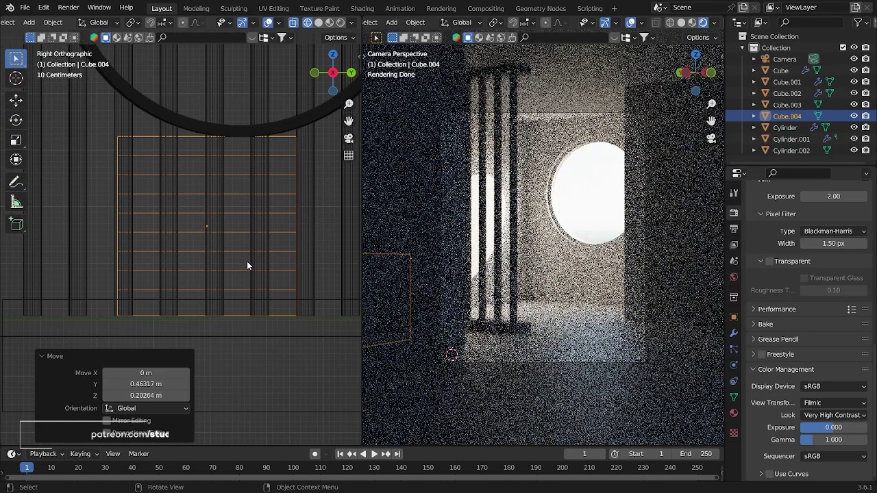
key(g)
key(z)
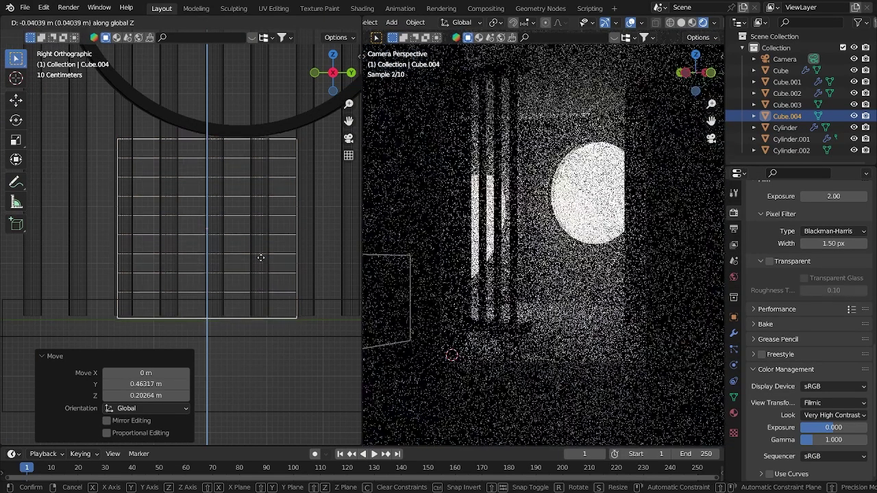
click(261, 258)
Step: Stretch the stairs along X and adjust their position on the same axis
scroll(261, 259, down, 6)
key(s)
key(x)
click(264, 261)
key(g)
key(x)
click(262, 258)
Step: Move the stairs about 0.70 m along Y to centre them under the round window, and keep them selected
key(g)
key(y)
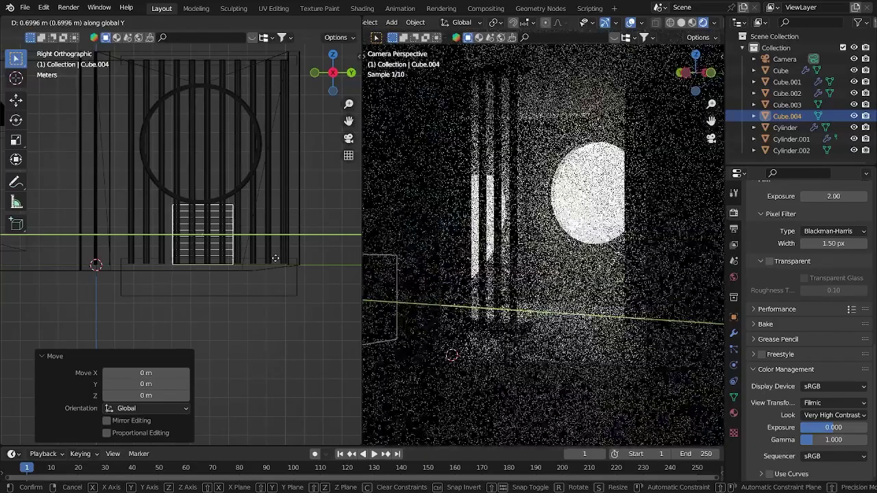
click(276, 259)
click(276, 262)
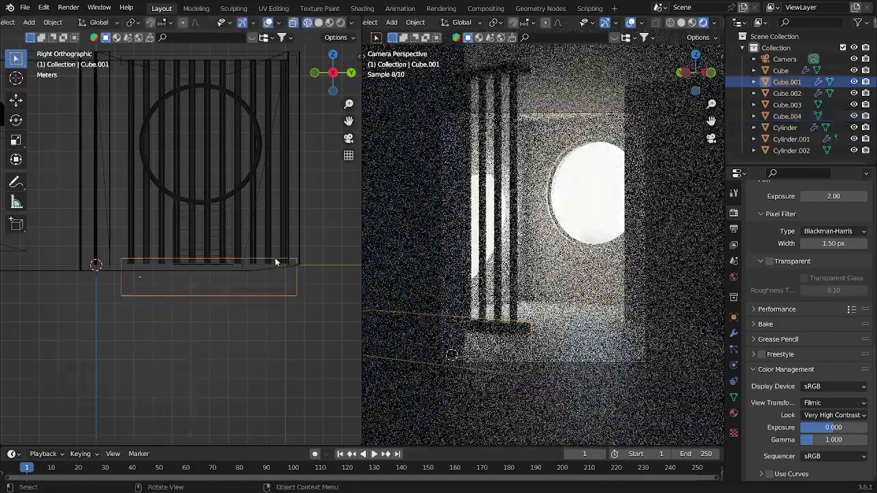
click(229, 243)
Step: Scale the leather armchair by about 6.42 and move it about 8.80 m in X and 7.62 m in Y, between partition and stairs
key(s)
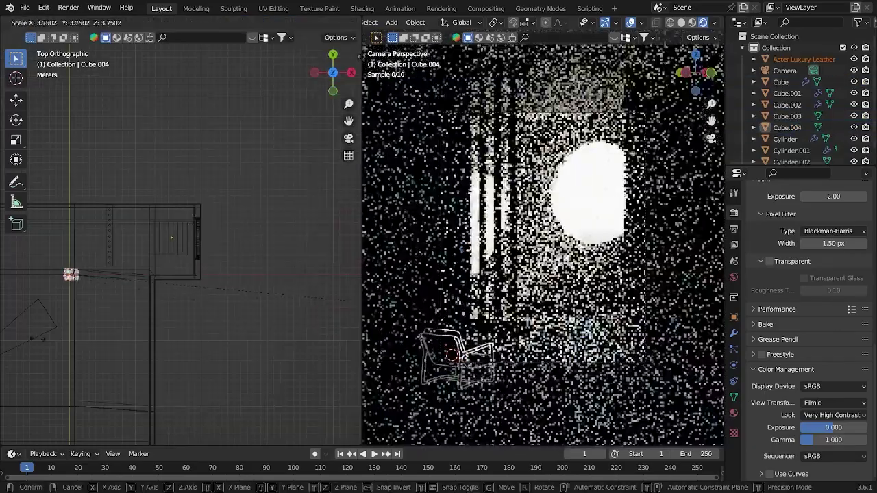
click(141, 351)
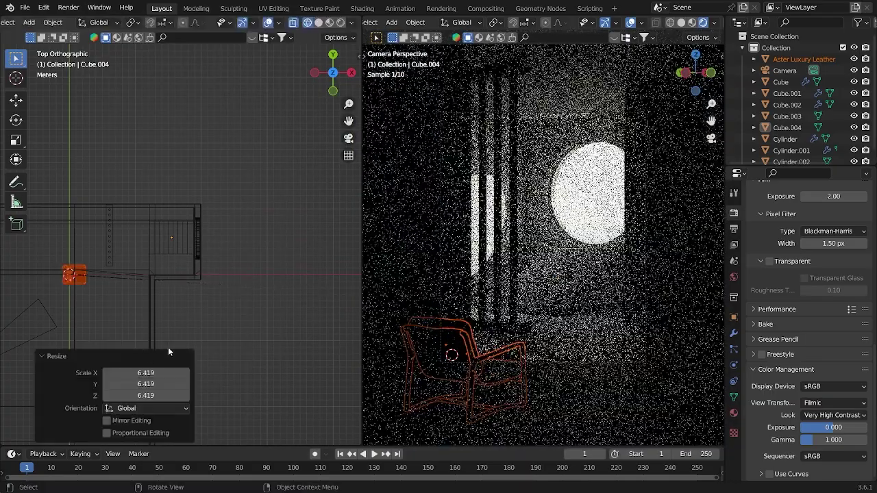
key(g)
click(242, 283)
key(KP_Decimal)
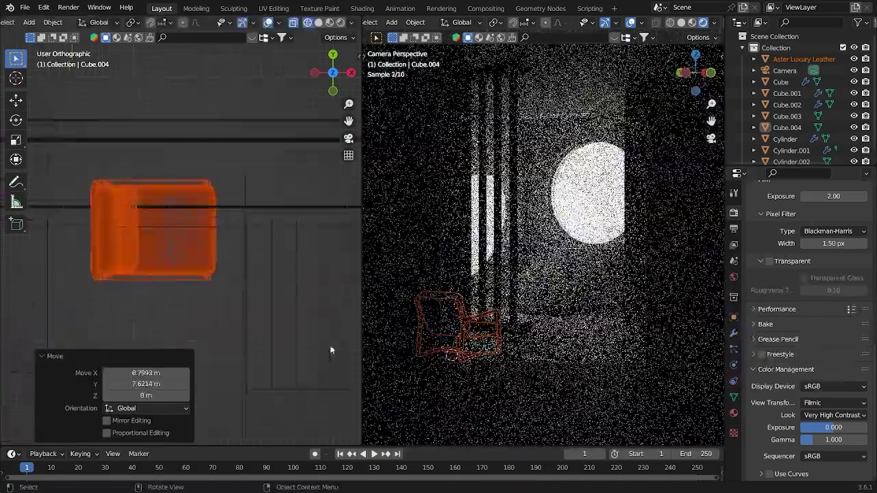
Step: Raise the armchair about 1.96 m along Z onto the floor in the front view
key(KP_1)
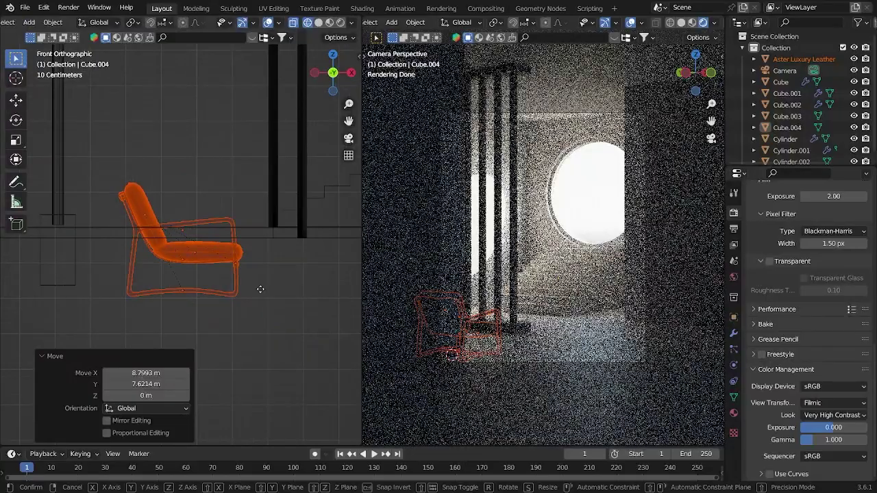
key(g)
key(z)
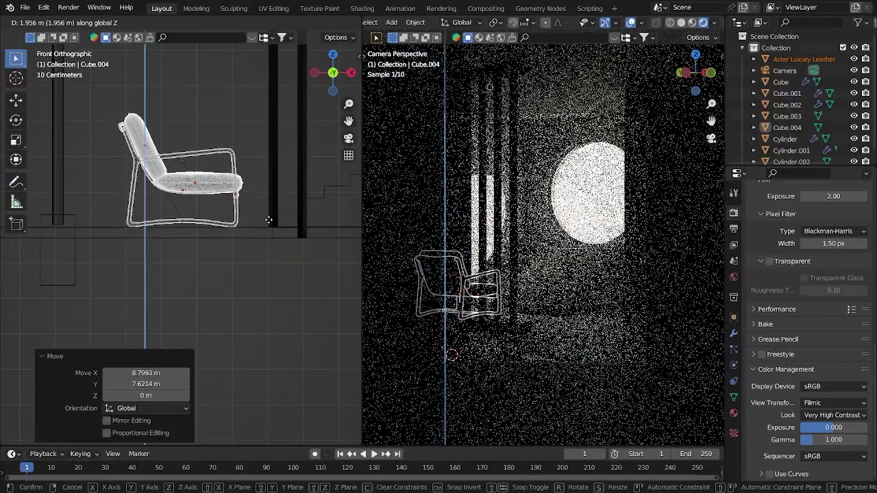
click(268, 218)
Step: Rotate the armchair -90° about the Z axis
key(KP_7)
key(r)
key(z)
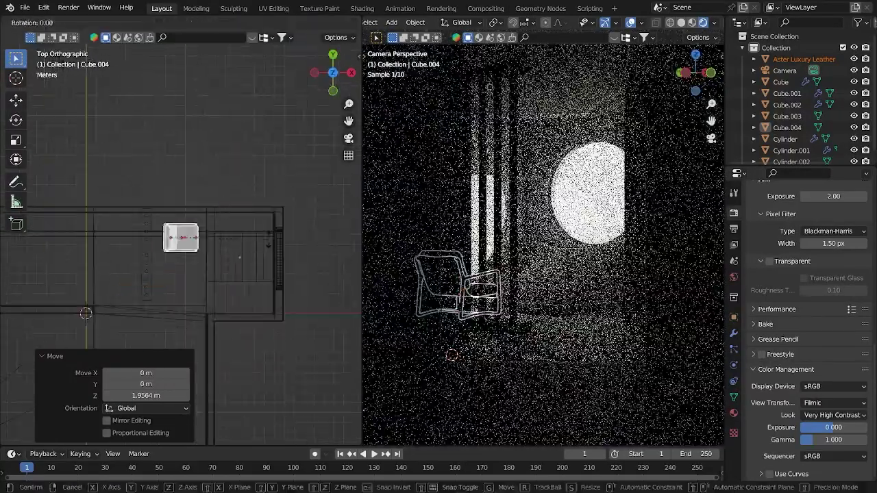
text(-90)
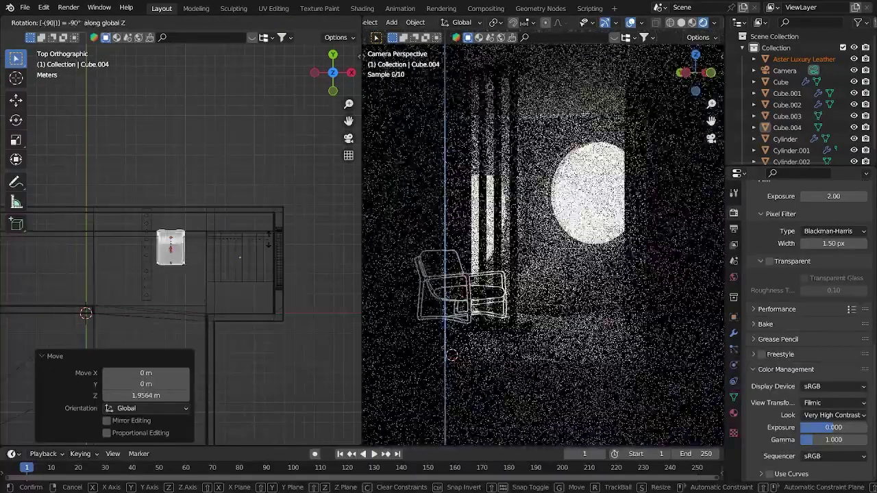
click(245, 249)
Step: Reposition the armchair in plan between the slatted partition and the stairs, and turn it to a diagonal angle
key(g)
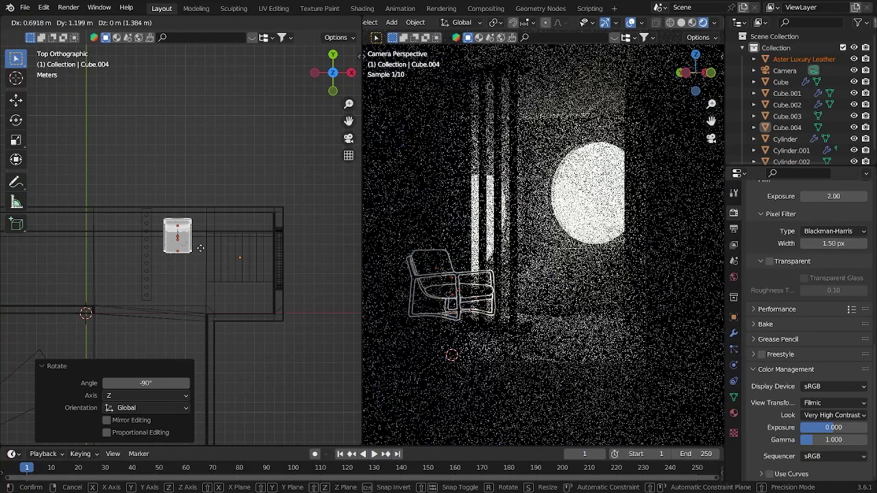
click(202, 251)
key(r)
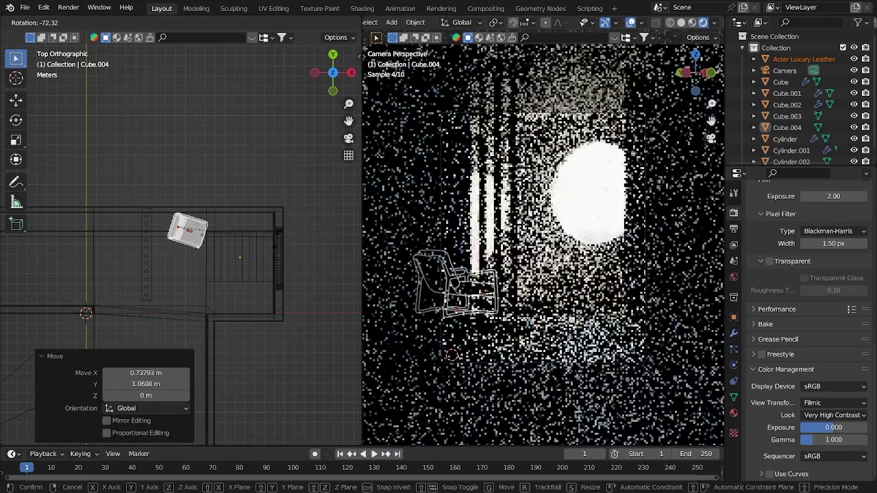
click(276, 243)
key(g)
click(214, 289)
key(r)
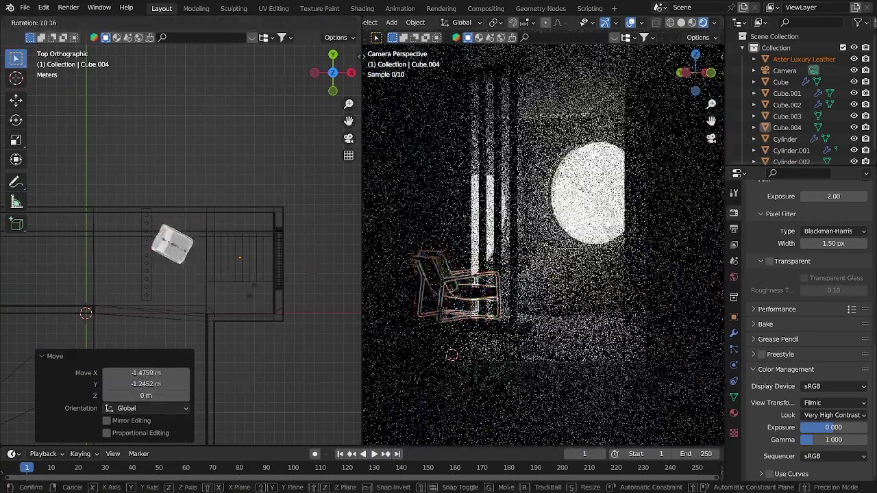
key(Return)
Step: Shift the armchair along X toward the stairs by about 1.33 m and another 0.23 m
key(g)
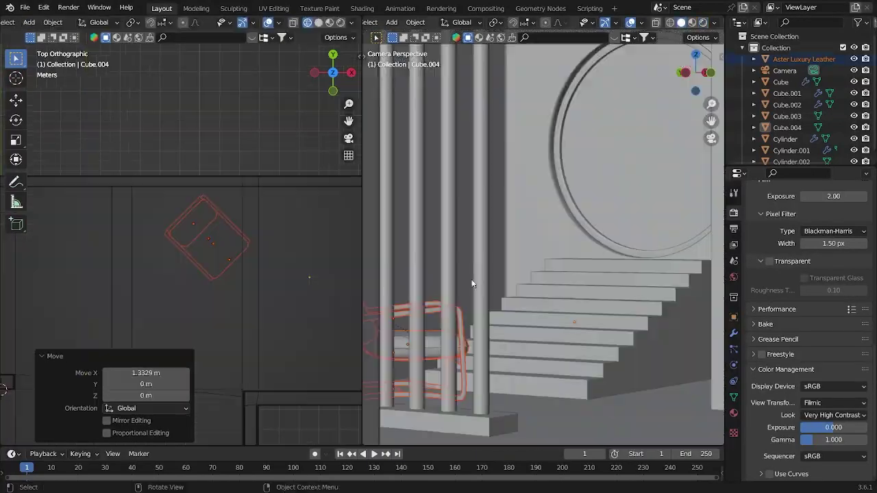
scroll(479, 307, down, 2)
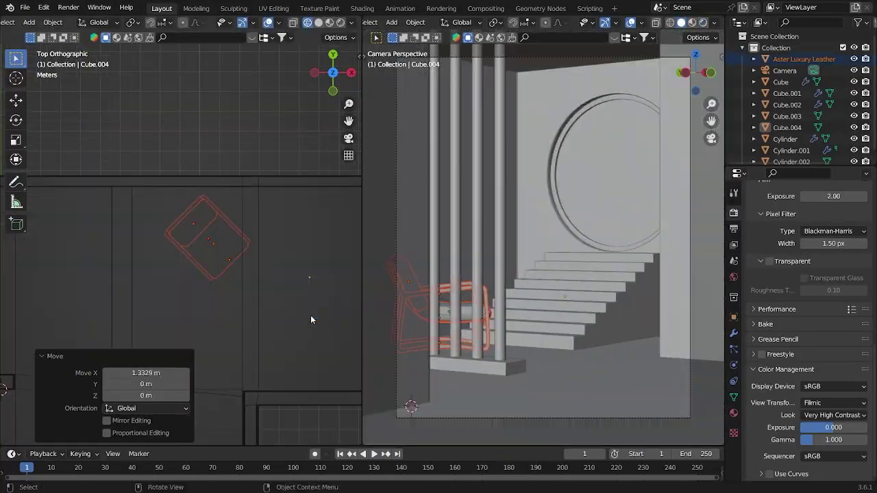
key(g)
key(x)
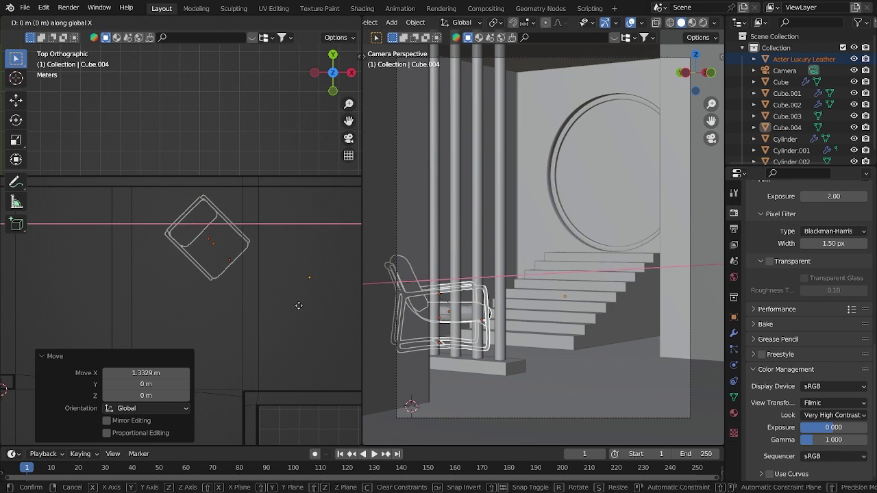
key(Return)
scroll(291, 323, down, 10)
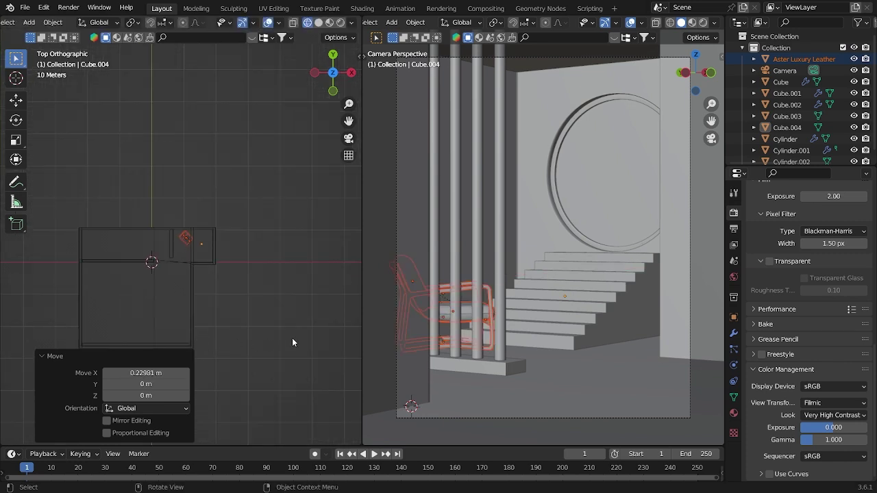
Step: Move the camera about -1.43 m along X and -1.84 m along Y, and lower it slightly along Z
click(779, 71)
scroll(261, 263, down, 4)
scroll(244, 282, up, 4)
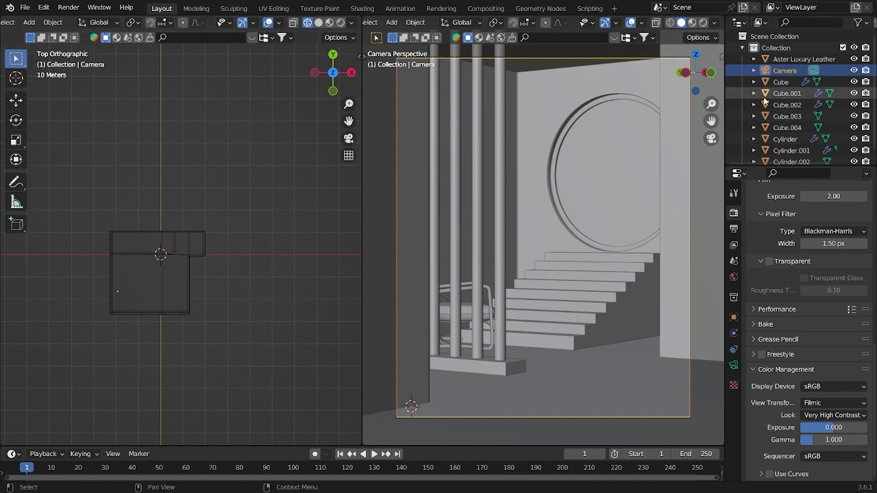
key(g)
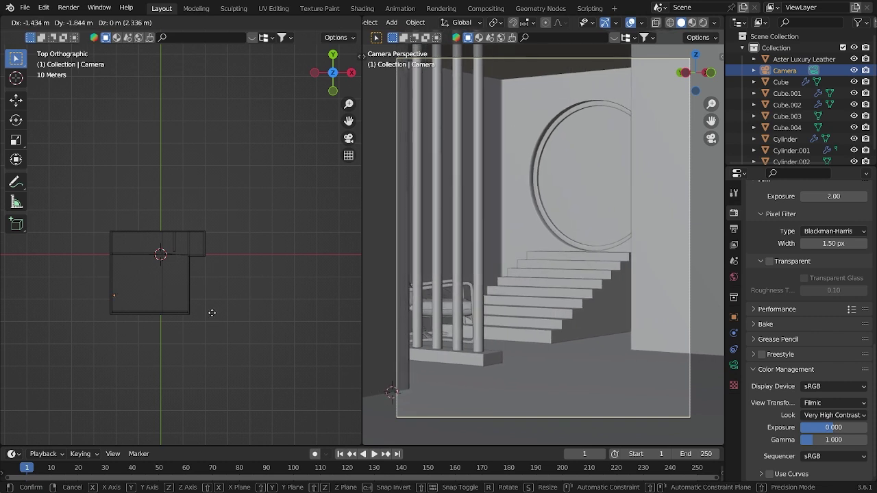
click(212, 313)
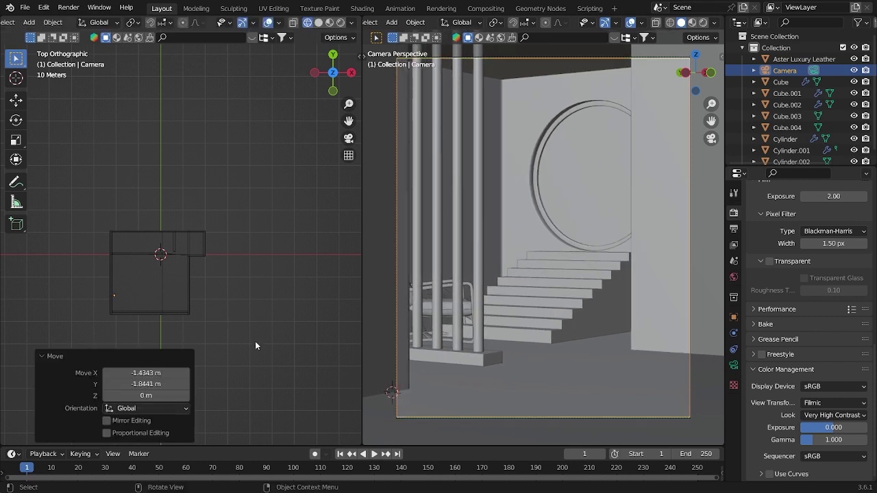
key(g)
key(z)
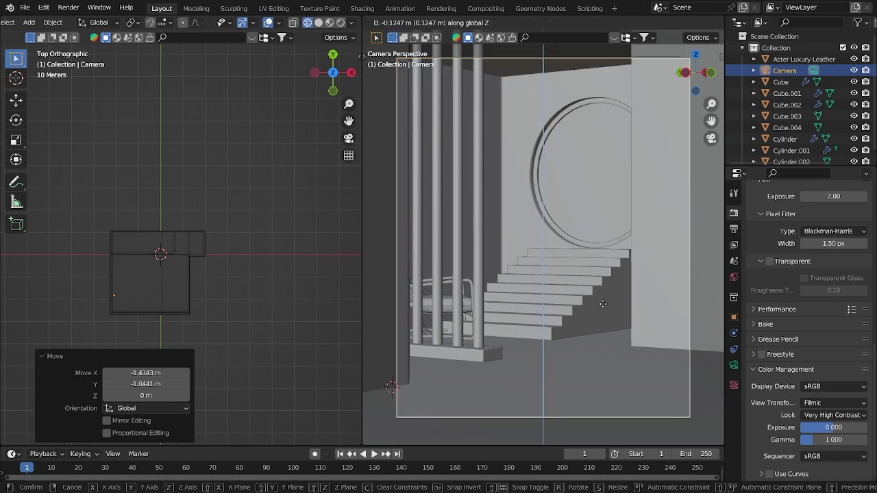
click(327, 336)
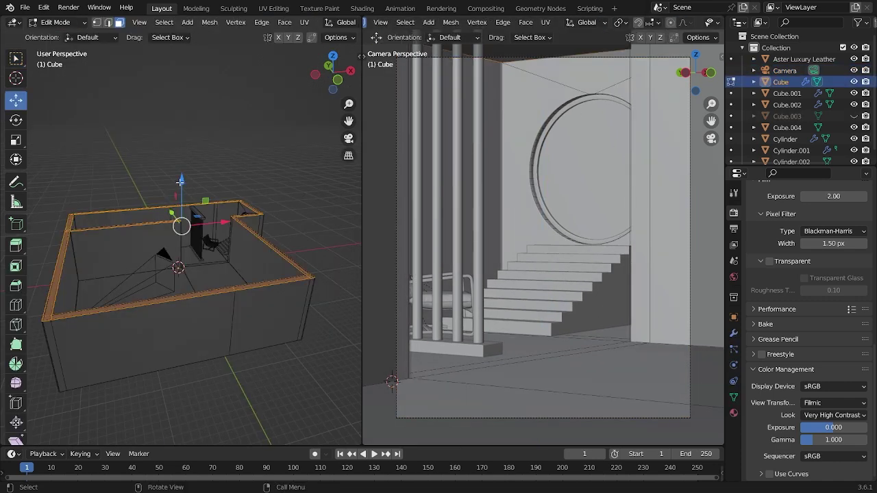
Step: Raise the top faces of the room walls along Z by about 3.8 m and a little further
drag(182, 191, 182, 167)
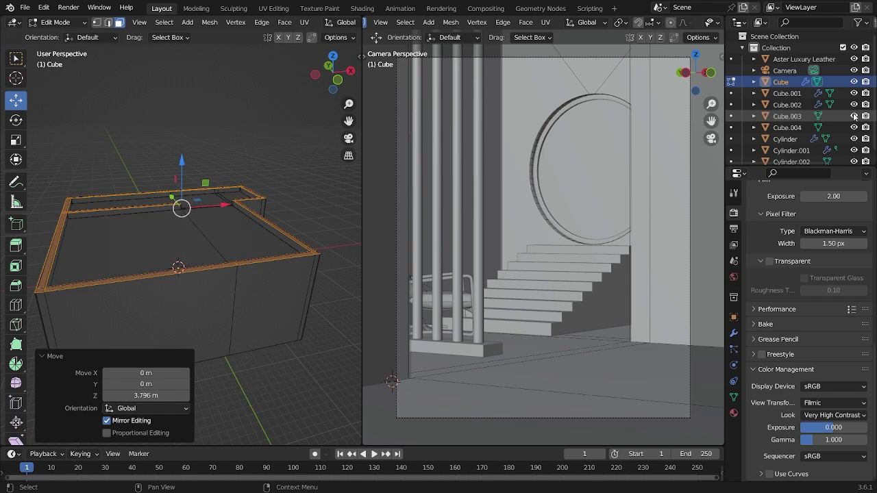
drag(184, 163, 187, 146)
key(Tab)
Step: Raise the ceiling about 3.9 m along Z to the top of the walls
click(223, 225)
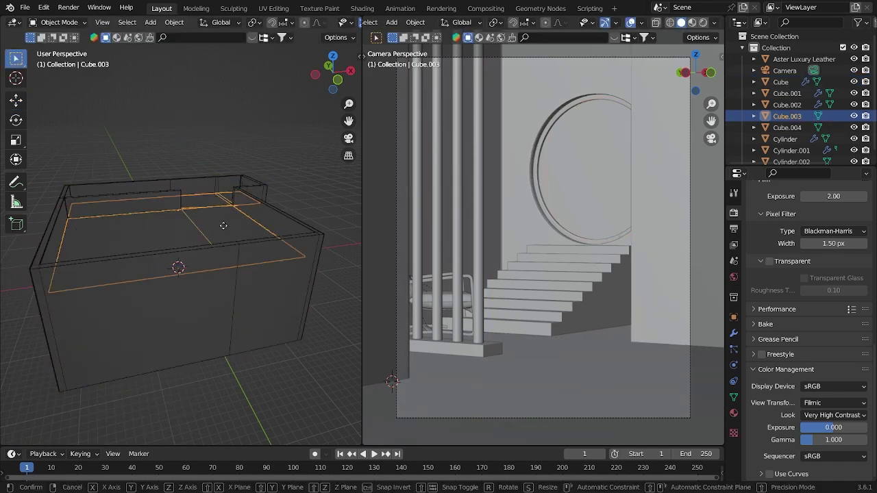
key(Tab)
key(g)
key(z)
click(223, 207)
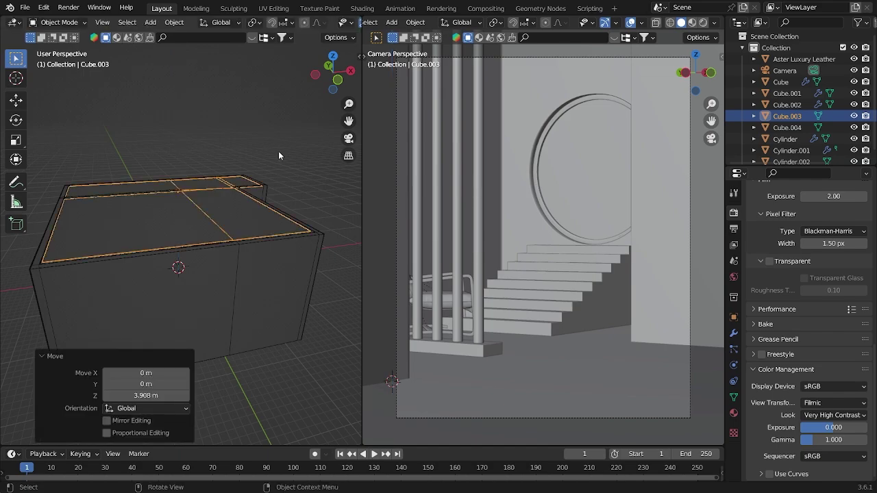
Step: Show the camera view in rendered shading and save the file
key(Tab)
click(703, 22)
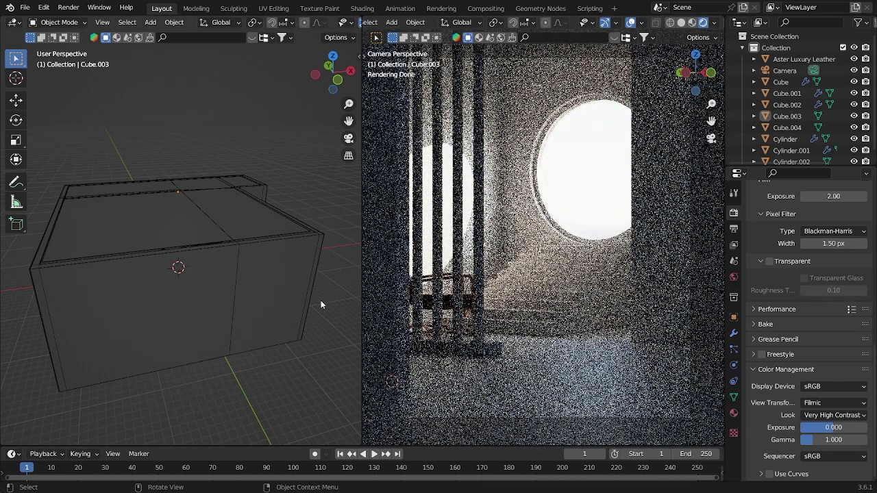
key(ctrl+s)
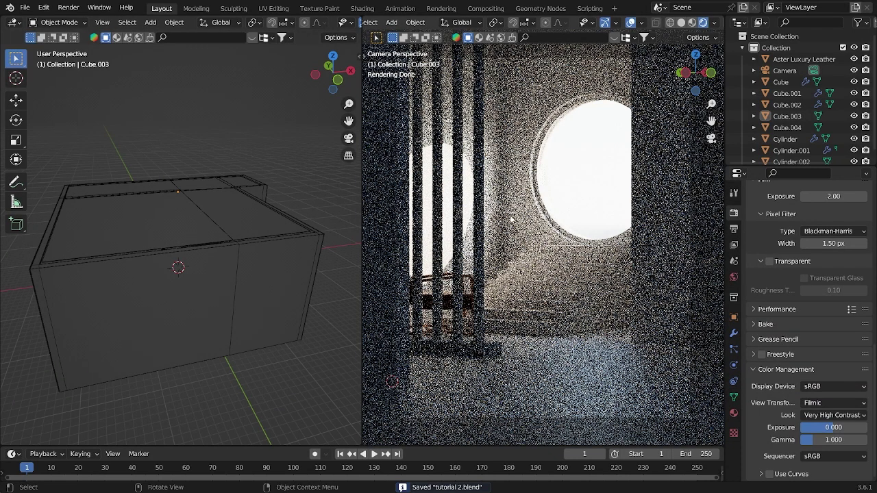
click(219, 183)
key(KP_7)
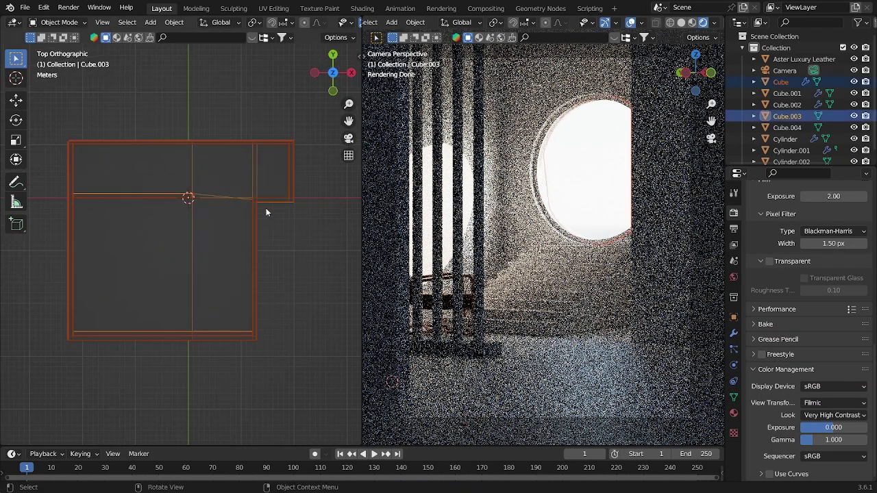
key(h)
click(280, 172)
key(KP_Decimal)
key(ctrl+z)
key(ctrl+z)
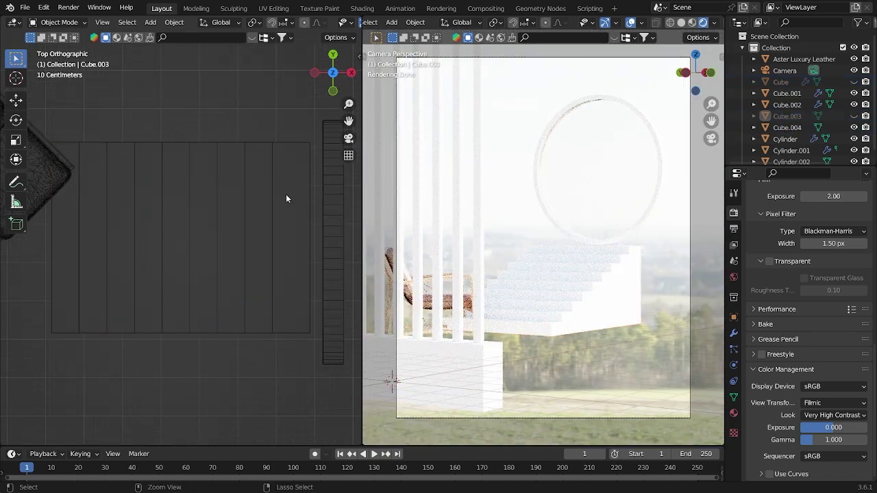
Step: Hide only the ceiling so the room interior is accessible from above
scroll(285, 196, down, 5)
click(210, 226)
key(h)
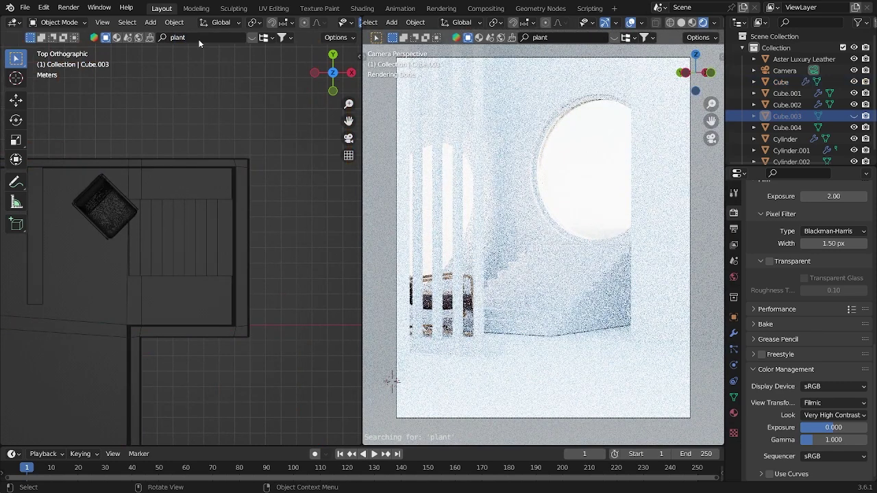
Step: Search the asset library for "plant" and place the animated indoor ficus in a concrete pot beside the stairs near the room's corner
click(254, 40)
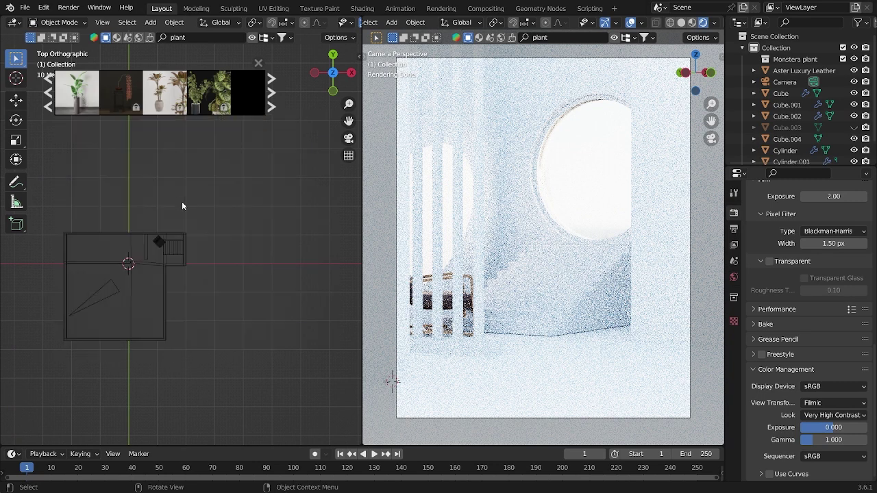
scroll(184, 209, up, 5)
scroll(183, 214, up, 4)
mouse_move(77, 92)
mouse_down()
mouse_move(184, 254)
mouse_move(176, 240)
mouse_up()
middle_drag(172, 264, 171, 295)
click(163, 305)
scroll(172, 312, down, 9)
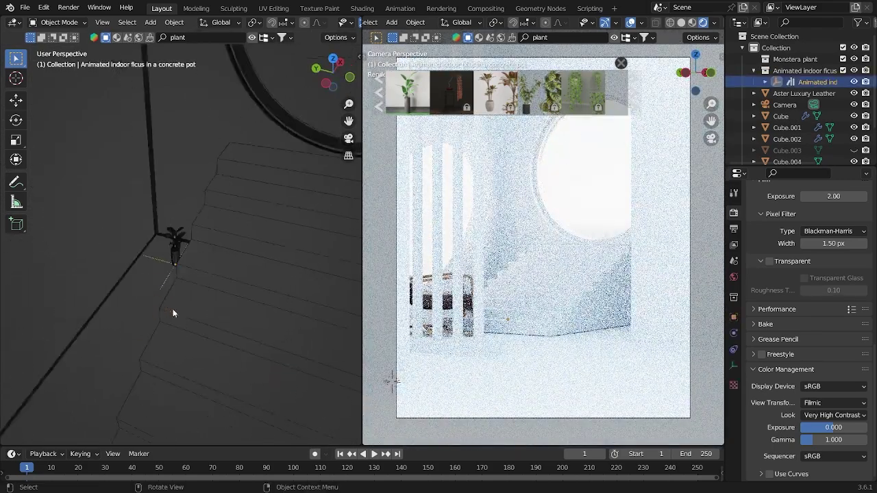
Step: Scale the potted ficus up by a factor of 6.445, save the file, and scale the plant back down slightly
key(s)
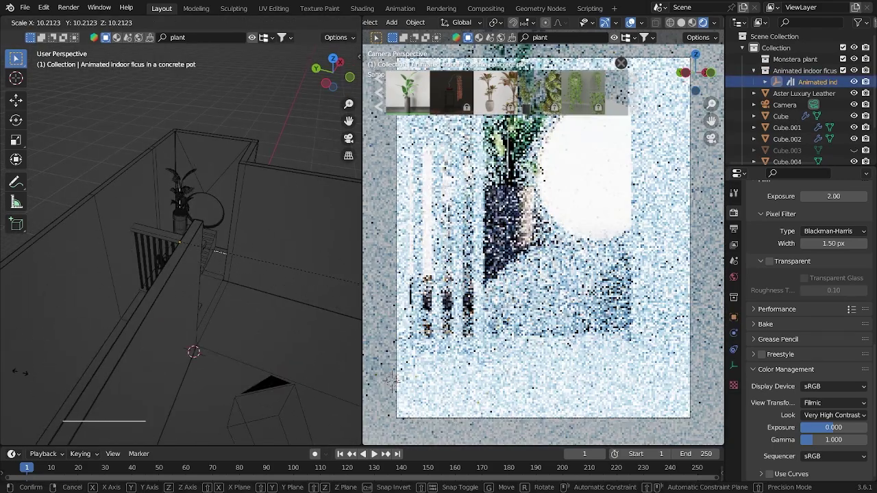
click(164, 352)
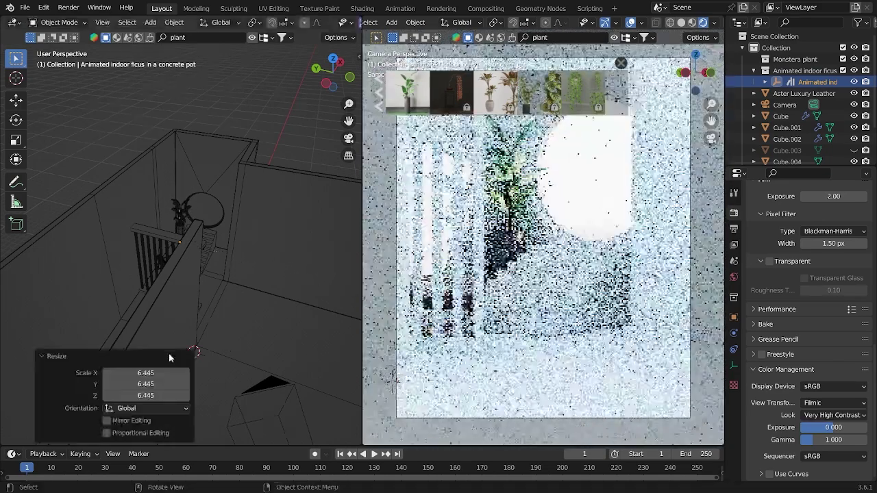
key(ctrl+s)
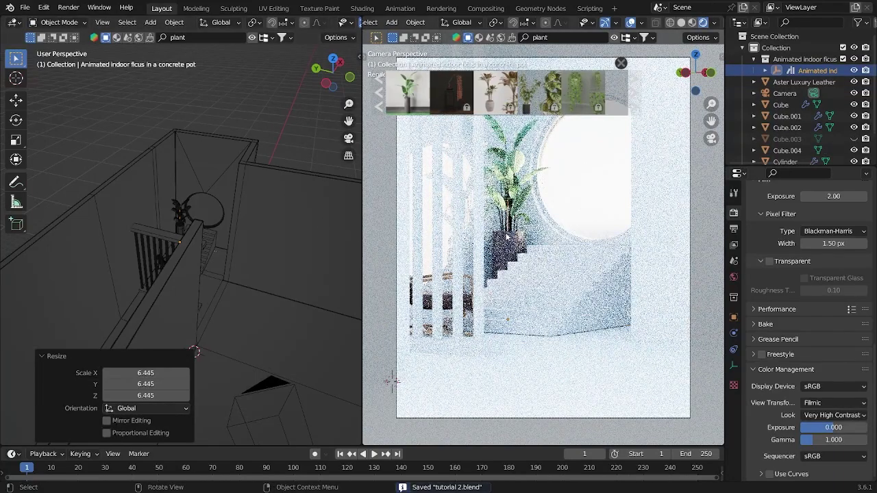
key(s)
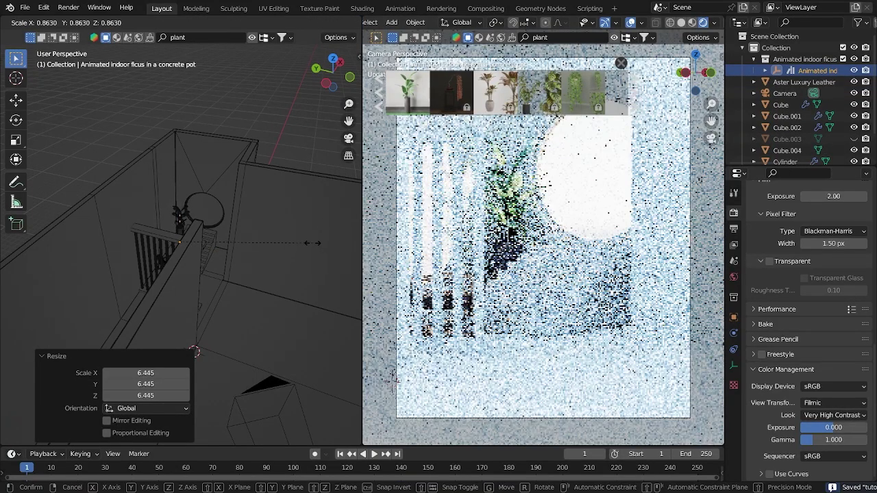
click(284, 194)
click(270, 96)
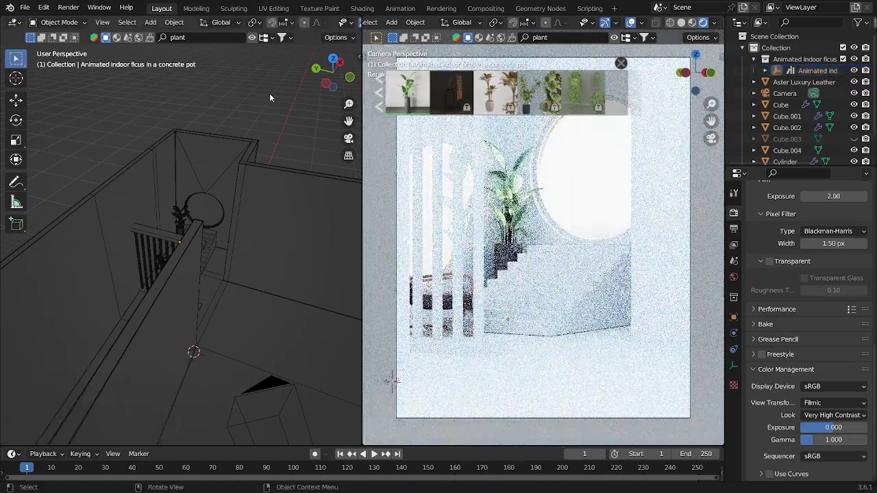
Step: Unhide the ceiling and close the asset search results
click(854, 138)
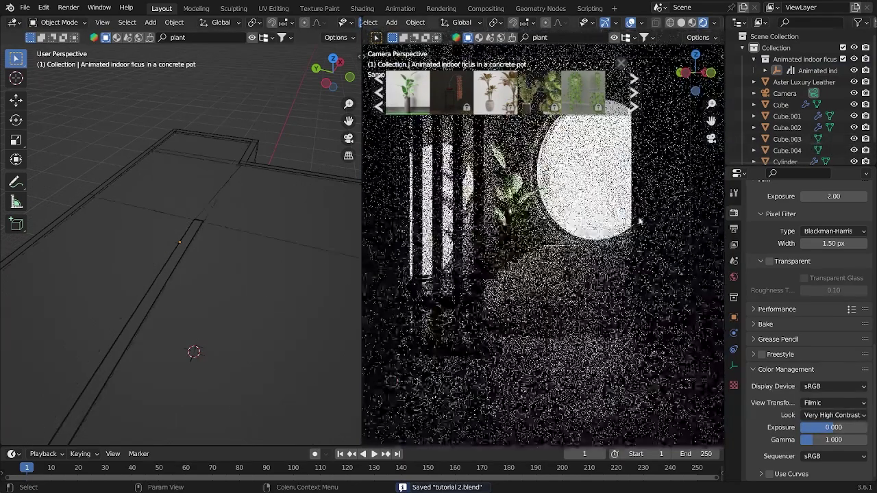
click(622, 64)
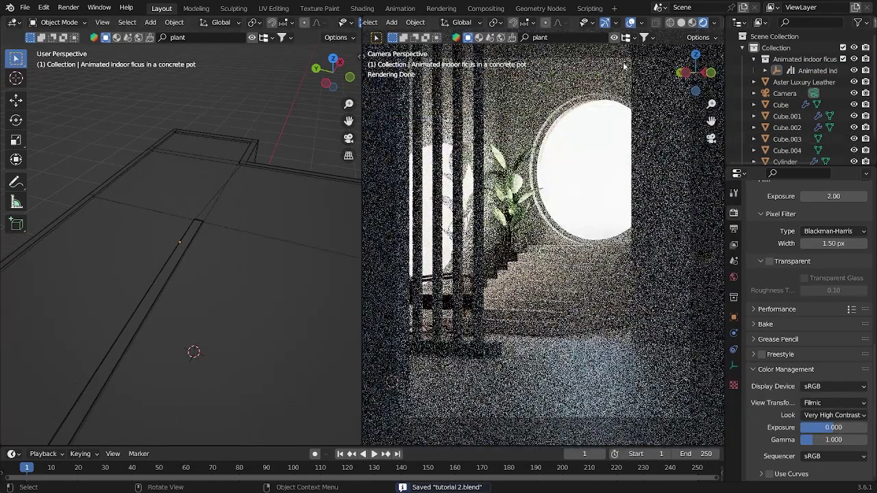
Step: Enable Render Region in the output format settings and save the file
click(734, 230)
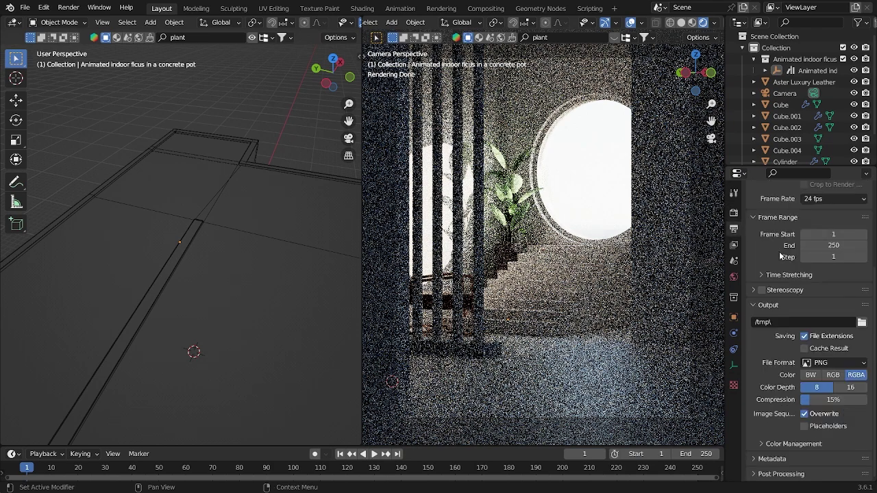
scroll(795, 261, up, 1)
click(805, 289)
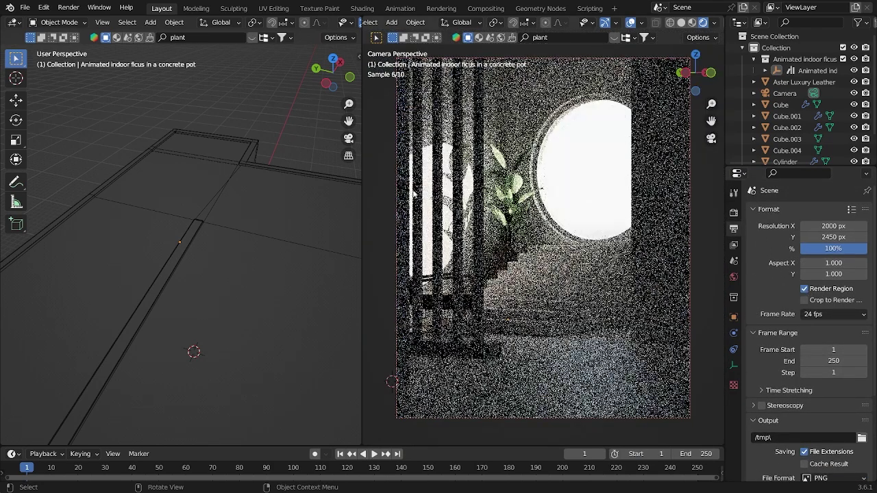
key(ctrl+s)
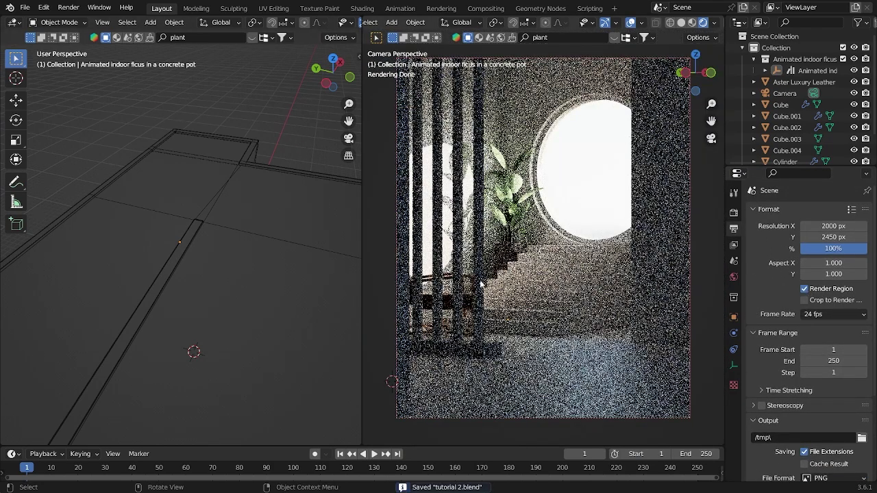
Step: Add a plane, move it along X outside the room on the round window side, and scale it by 5.309
scroll(292, 245, down, 5)
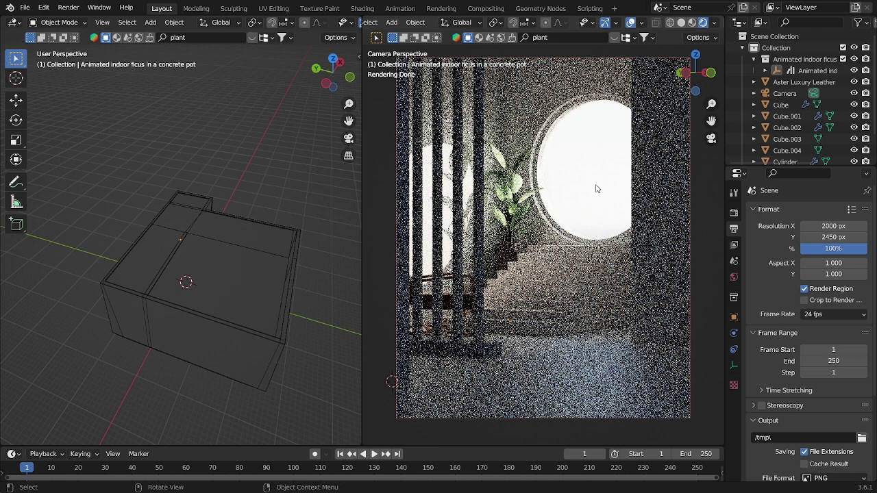
key(KP_7)
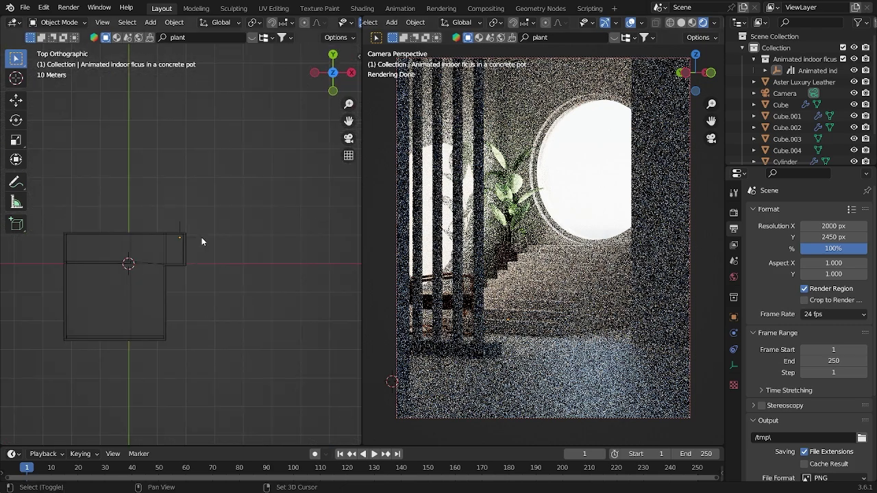
key(shift+a)
mouse_move(202, 237)
click(243, 240)
key(g)
key(x)
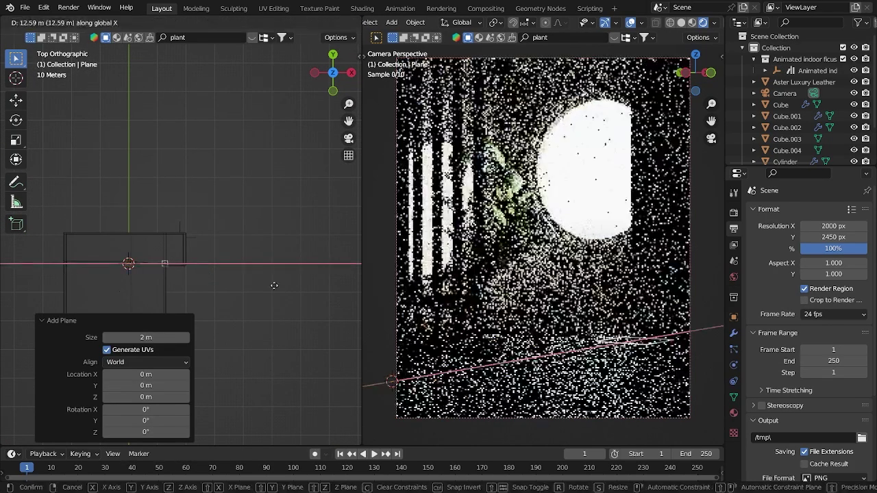
click(312, 289)
key(s)
click(231, 122)
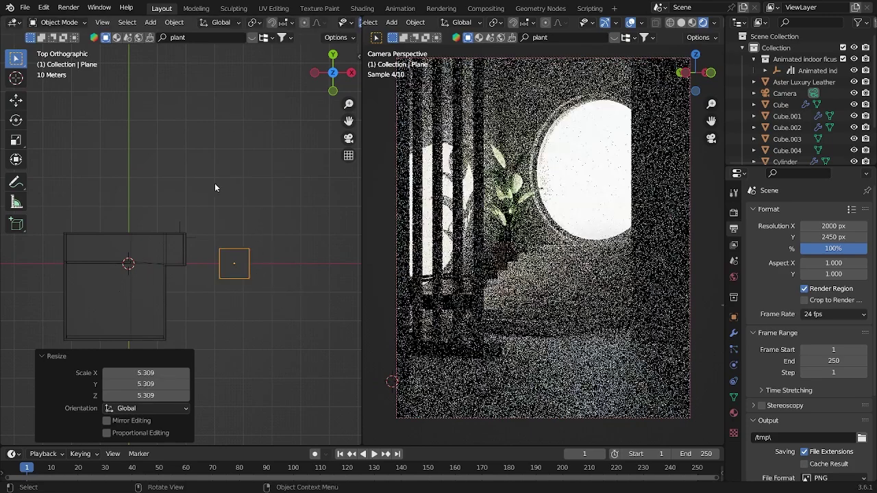
Step: Search the asset library for "tree" and place Island Tree 02 at the centre of the plane outside the room
click(188, 39)
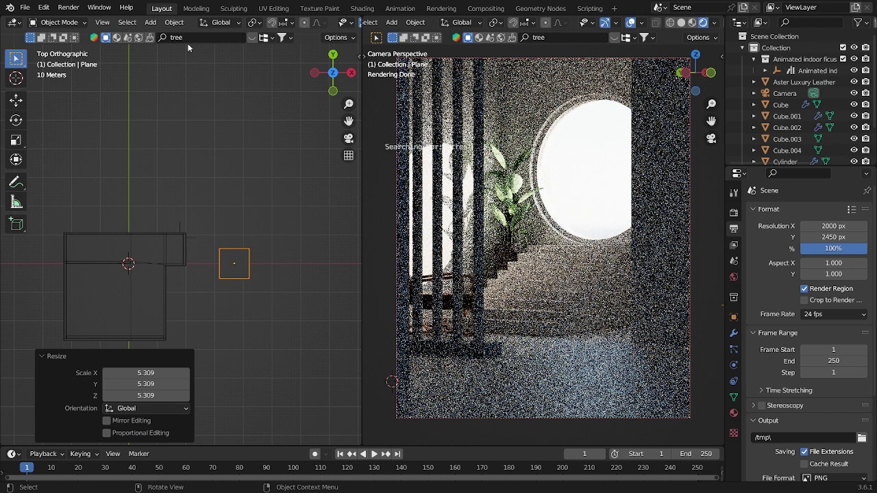
key(grave)
scroll(274, 304, down, 2)
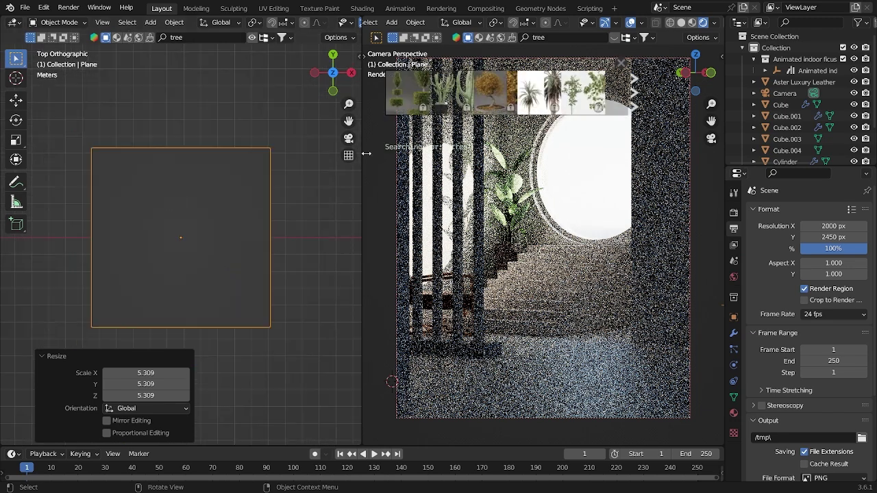
mouse_move(416, 102)
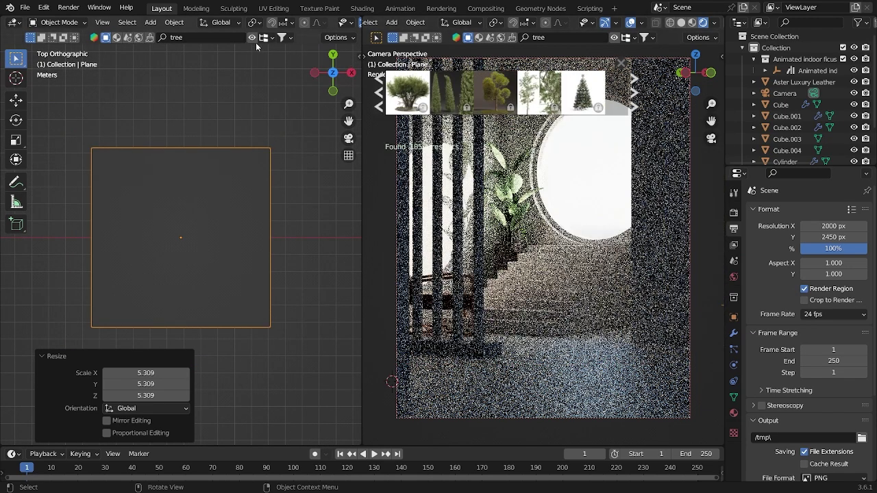
click(270, 81)
click(270, 81)
click(271, 81)
click(271, 81)
click(271, 81)
click(271, 81)
click(271, 81)
click(271, 81)
click(271, 80)
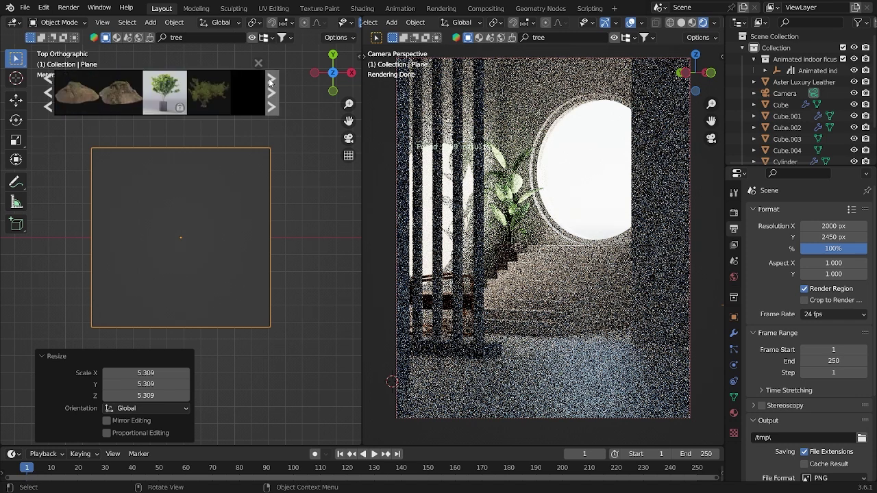
mouse_move(200, 86)
drag(201, 86, 180, 237)
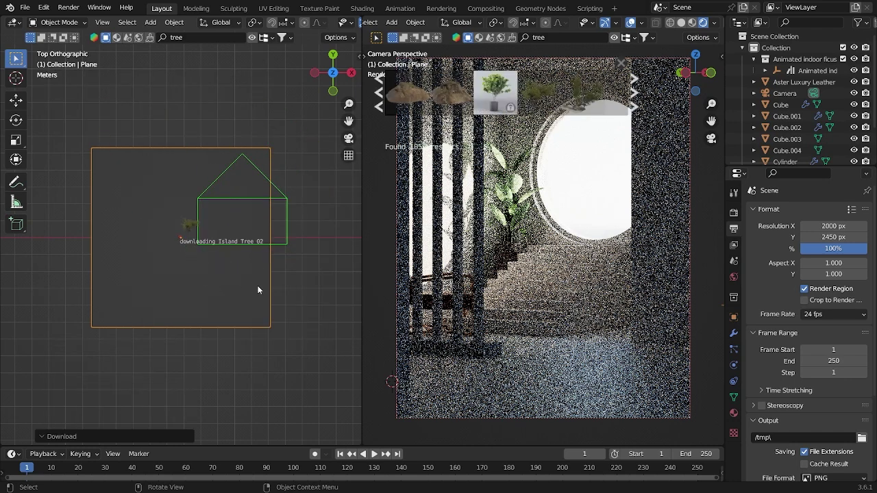
middle_drag(261, 242, 187, 251)
click(171, 248)
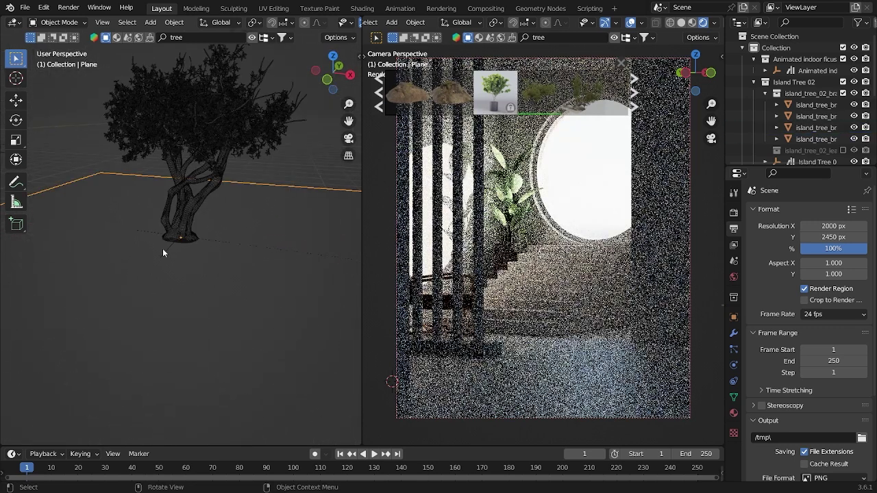
Step: Scale Island Tree 02 up by about 5.045 outside the room and readjust its size
click(163, 255)
key(KP_7)
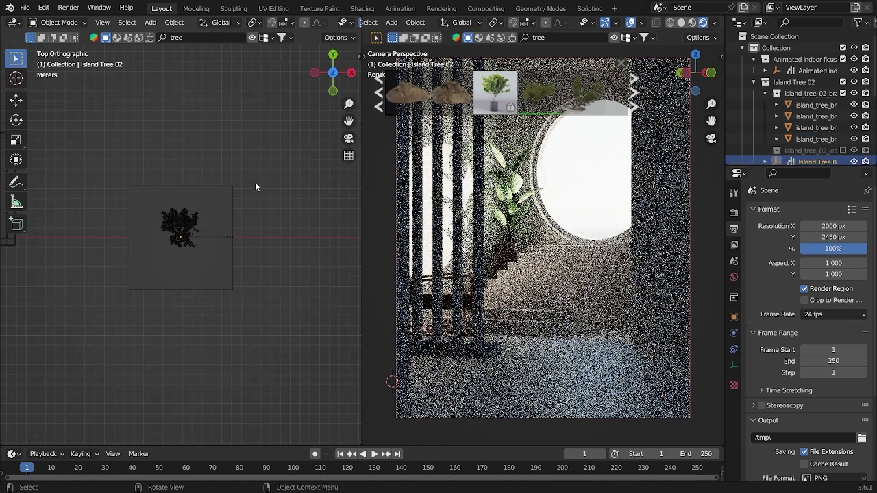
key(s)
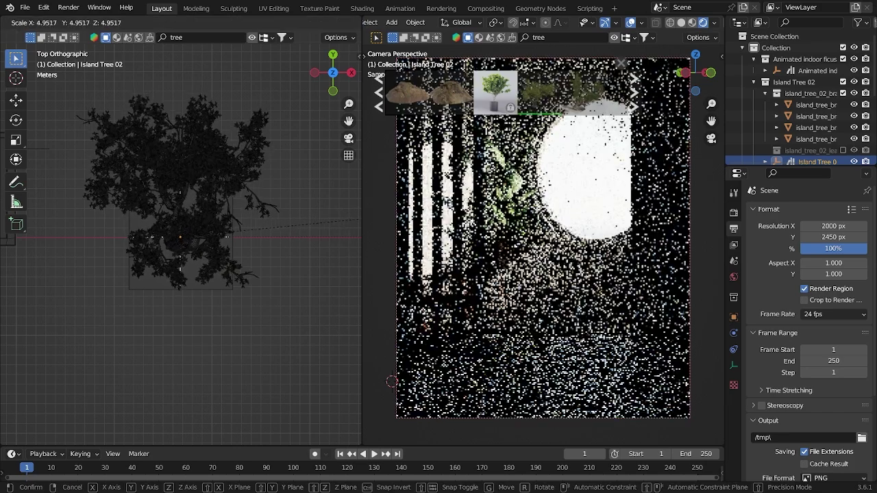
key(Return)
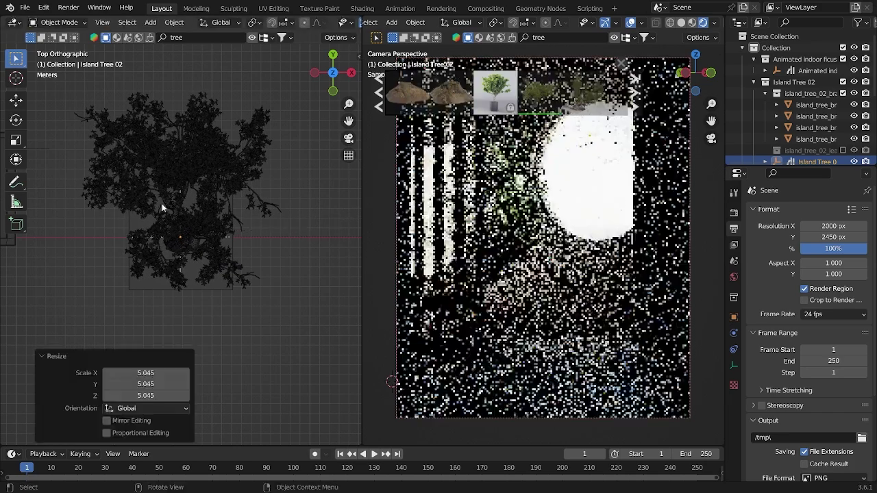
key(s)
click(205, 220)
Step: Move the tree together with its ground plane down about 2.951 m along Z
middle_drag(205, 220, 211, 270)
click(211, 270)
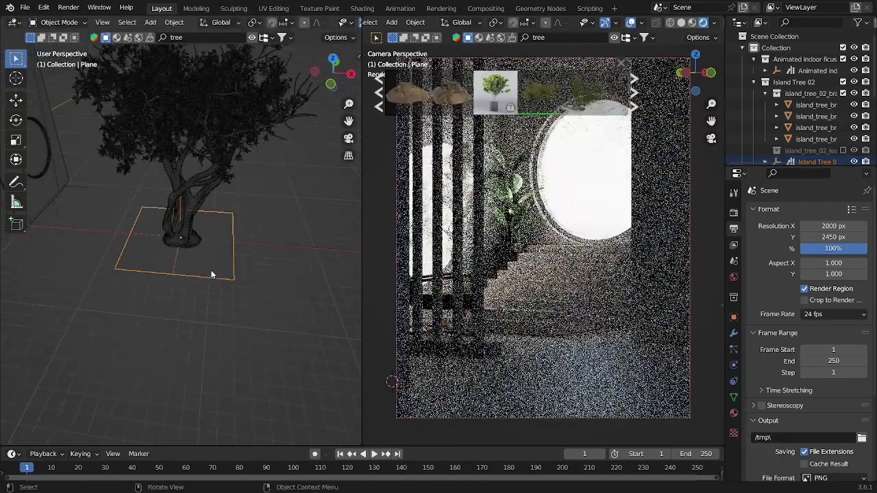
key(g)
key(z)
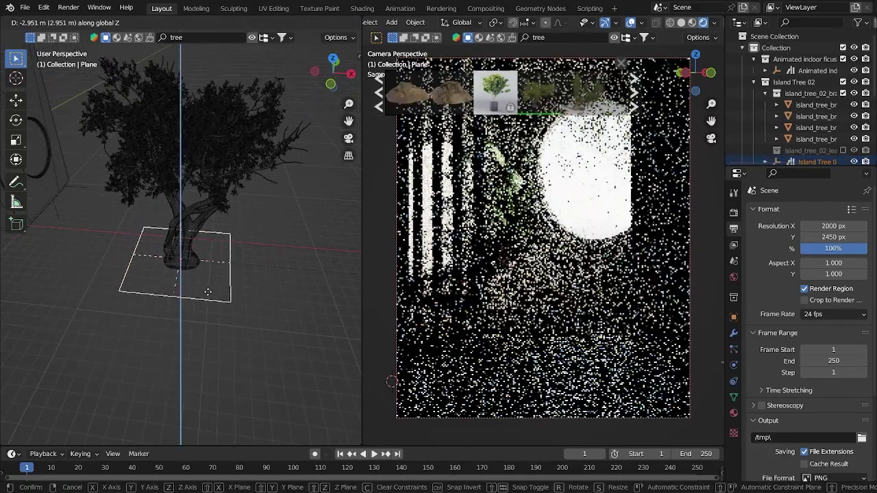
click(208, 292)
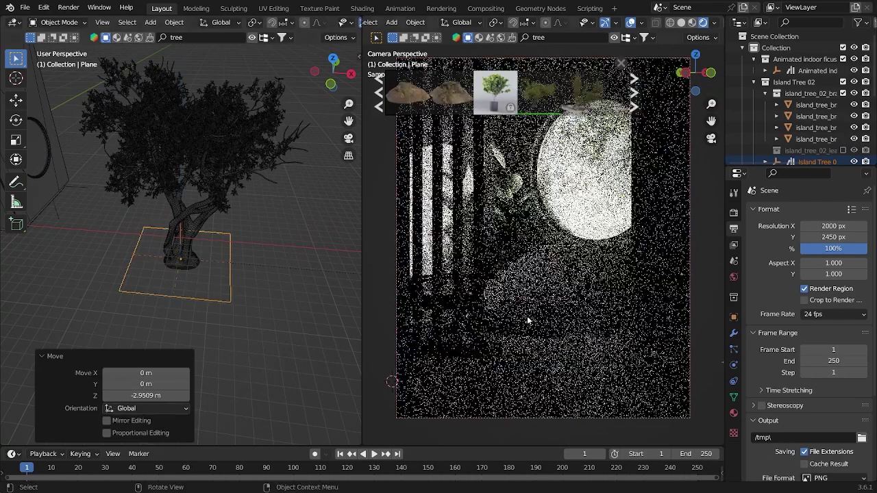
Step: Set the world background's HDRI strength to 1.2
click(572, 196)
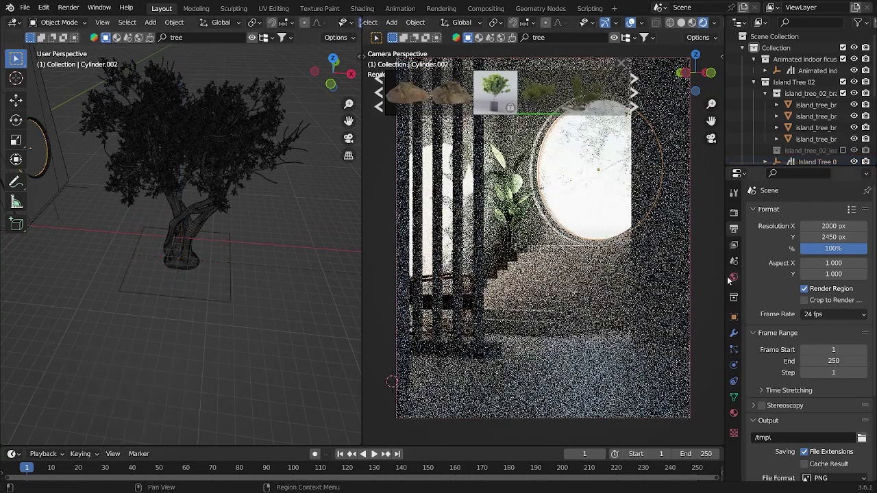
click(733, 277)
text(2)
key(Return)
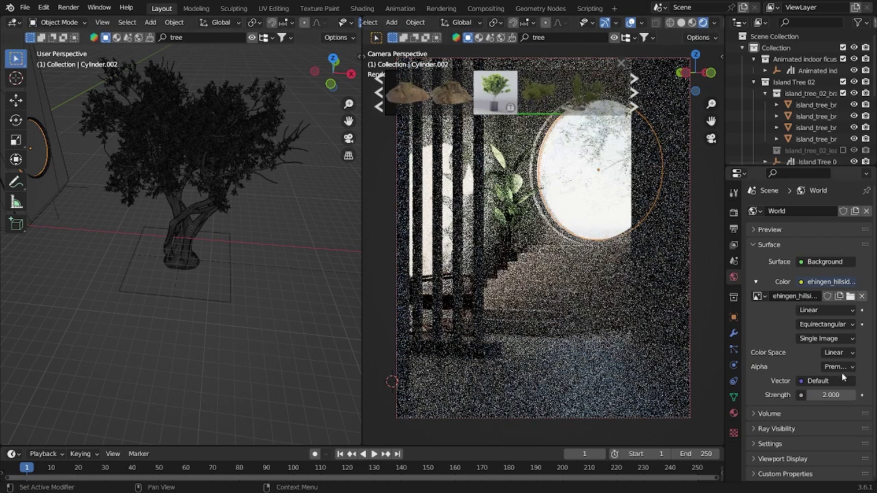
drag(840, 394, 829, 394)
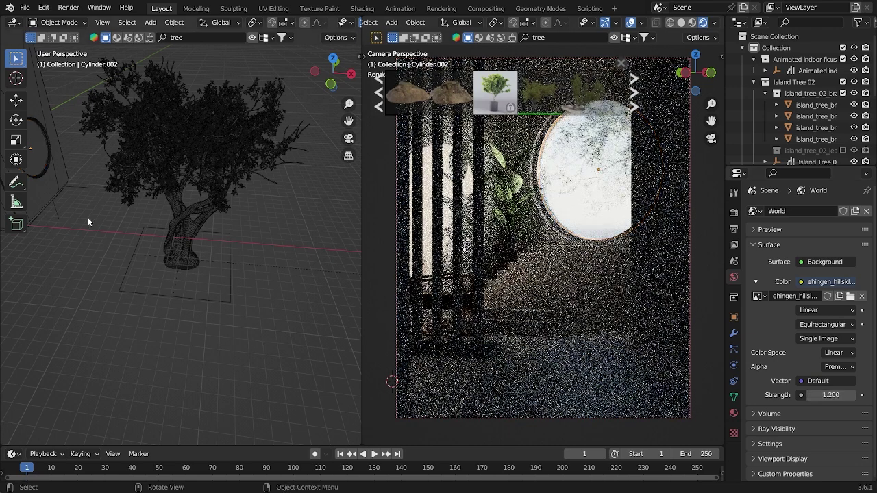
Step: Sample the light beige swatch in the palette image's upper row as the Base Color of the room's material
click(734, 413)
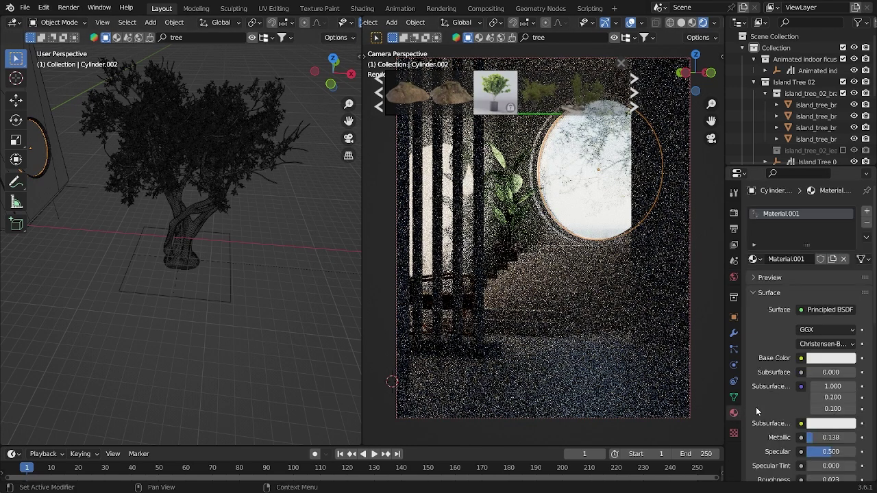
scroll(788, 411, down, 10)
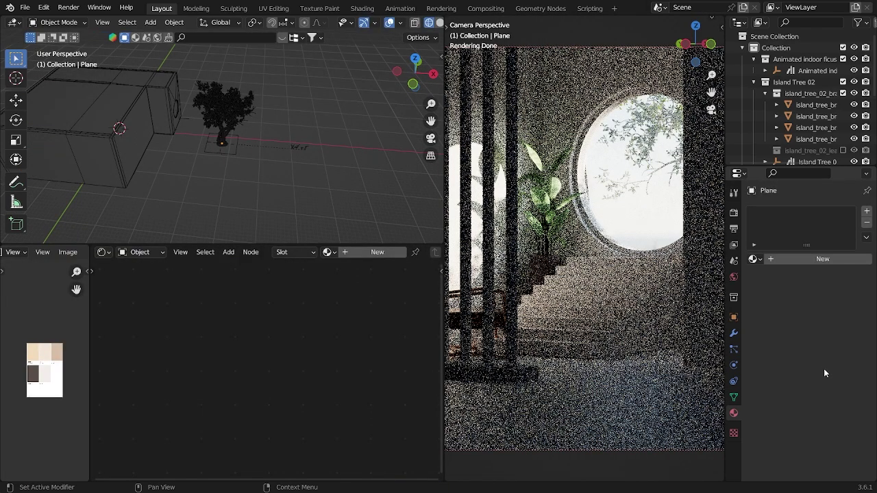
click(571, 411)
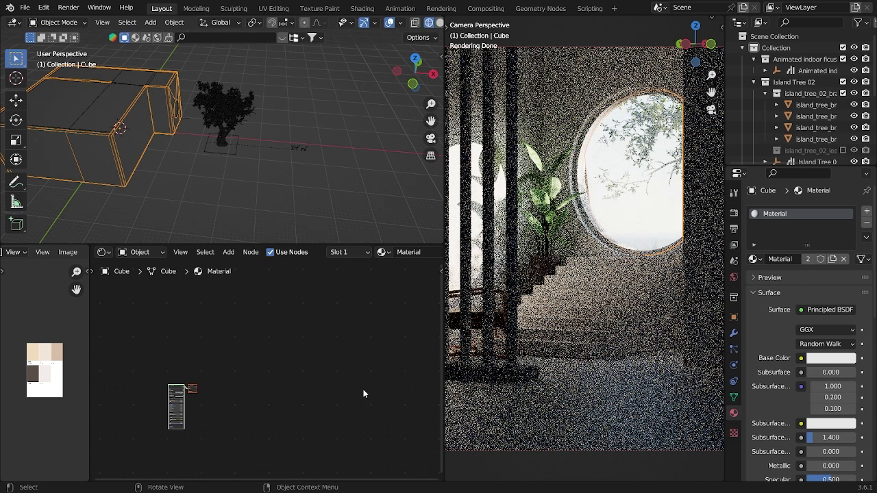
scroll(276, 420, up, 9)
middle_drag(207, 446, 335, 370)
scroll(335, 370, up, 6)
middle_drag(248, 392, 346, 402)
scroll(347, 402, up, 5)
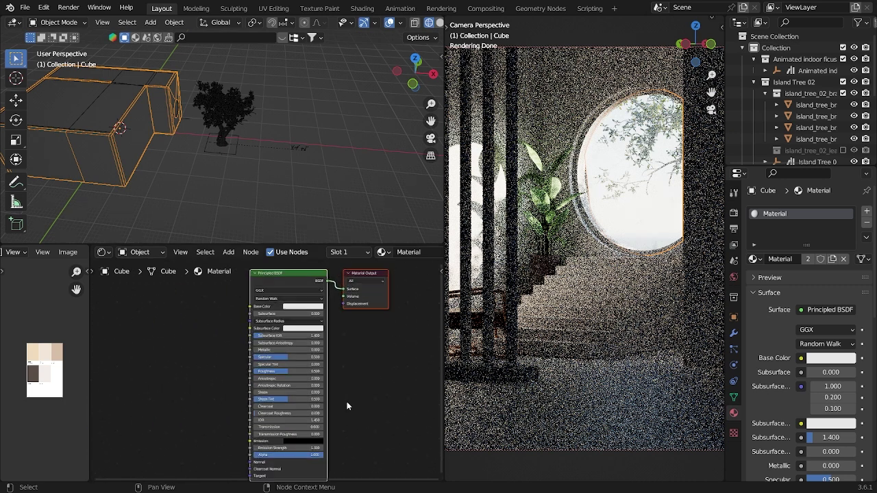
scroll(346, 402, up, 1)
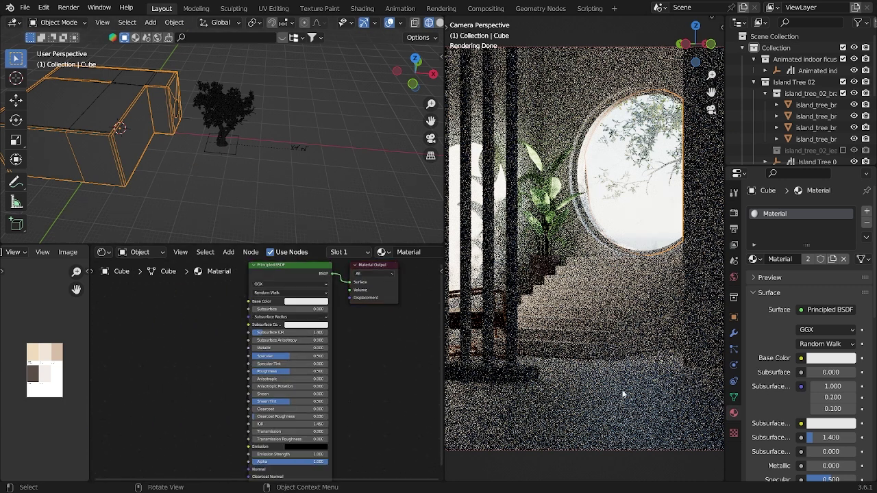
middle_drag(374, 263, 377, 289)
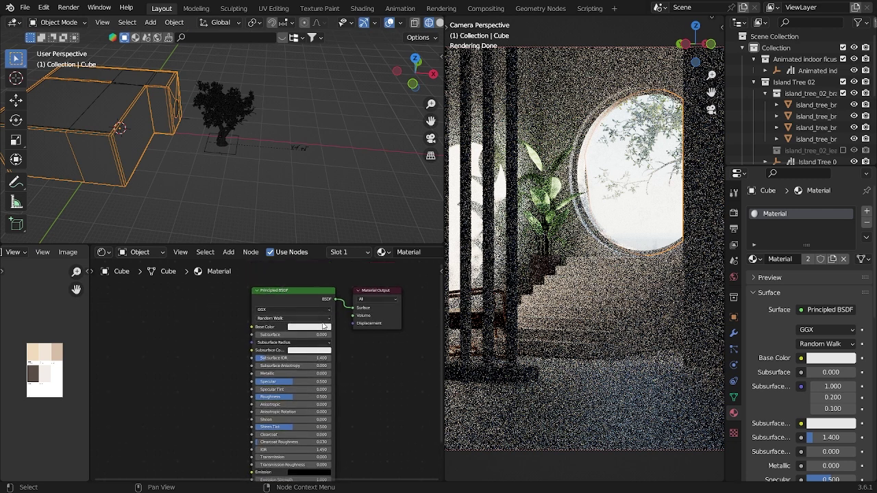
scroll(259, 417, up, 1)
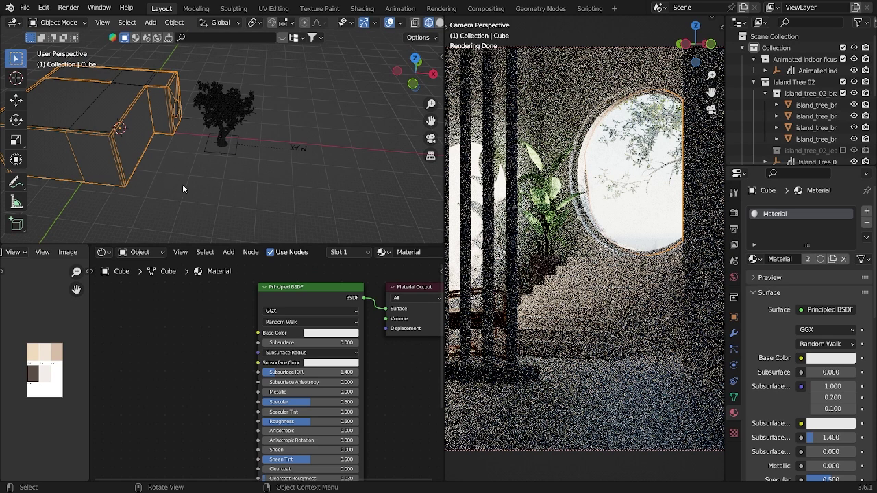
scroll(366, 412, down, 1)
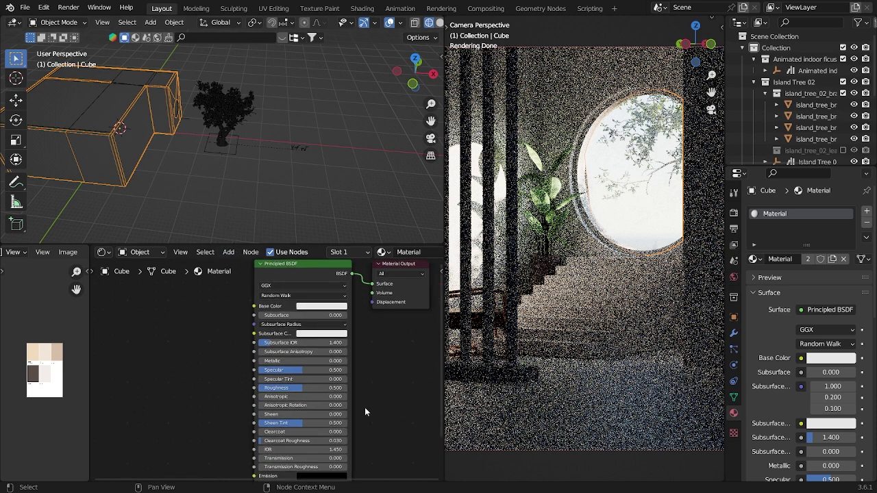
click(329, 306)
click(363, 269)
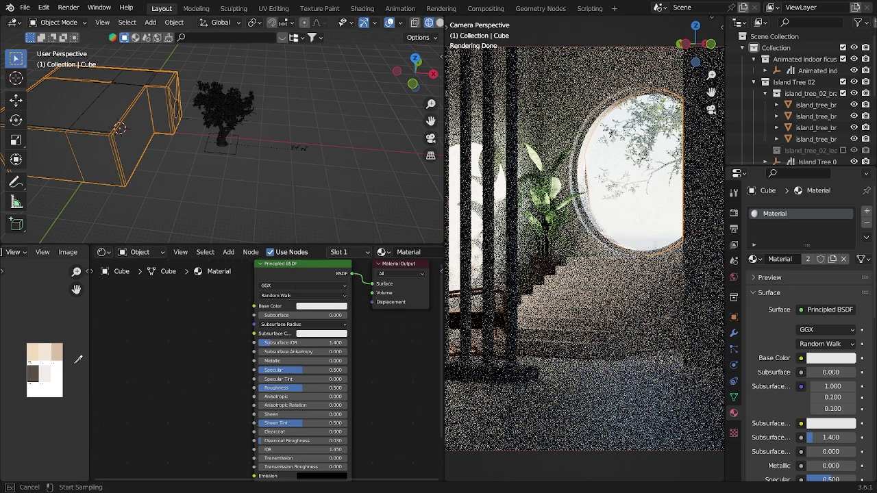
click(48, 351)
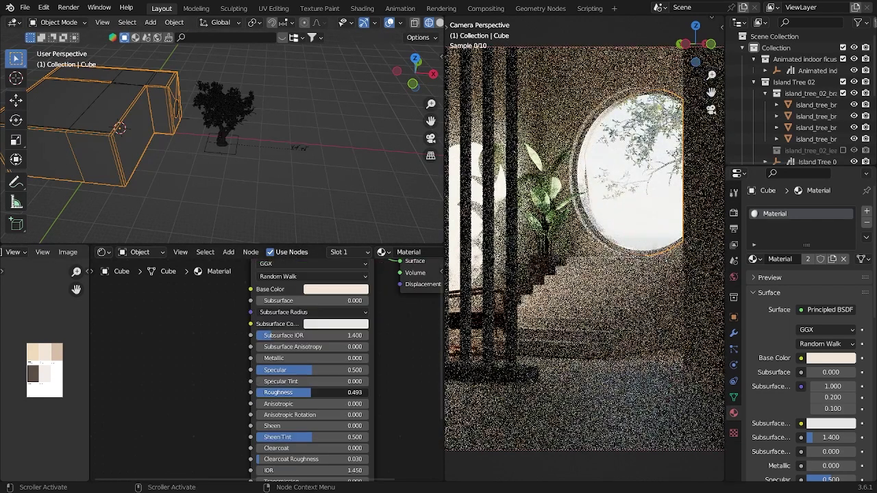
Step: Set the room material's Roughness to 0.409 and Metallic to 0.018, and save the file
drag(310, 393, 297, 392)
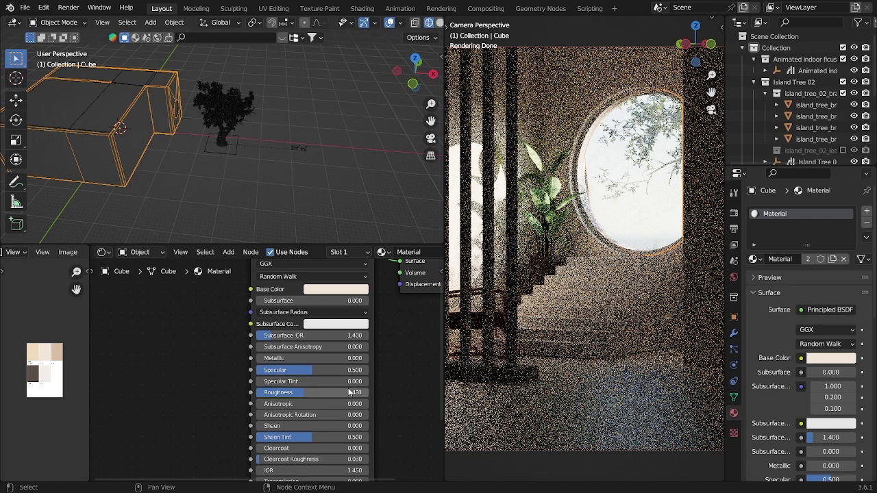
drag(356, 389, 349, 389)
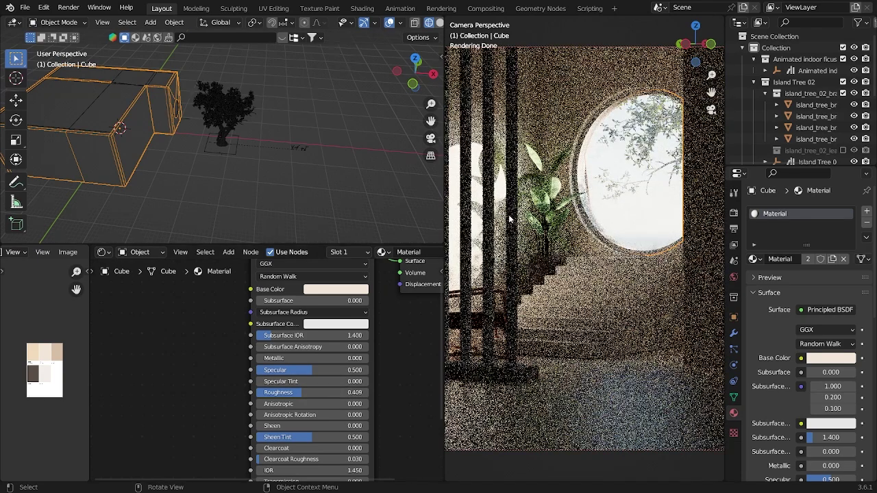
drag(318, 359, 277, 334)
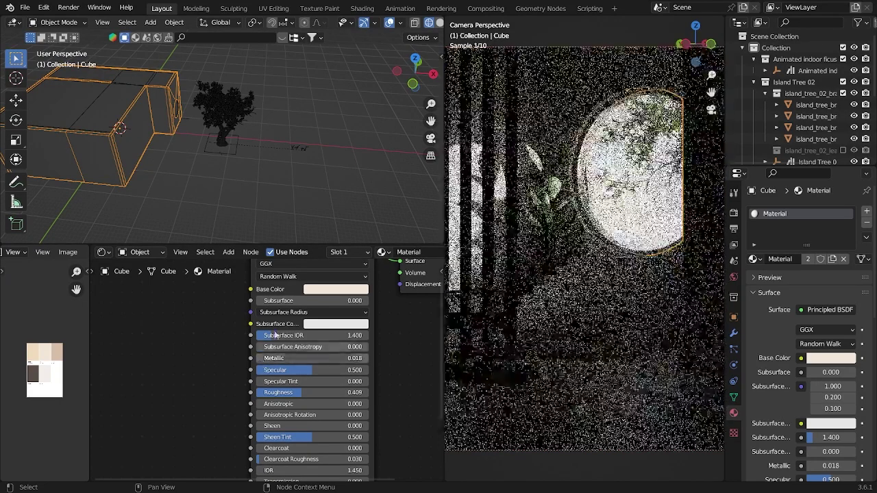
scroll(322, 425, down, 2)
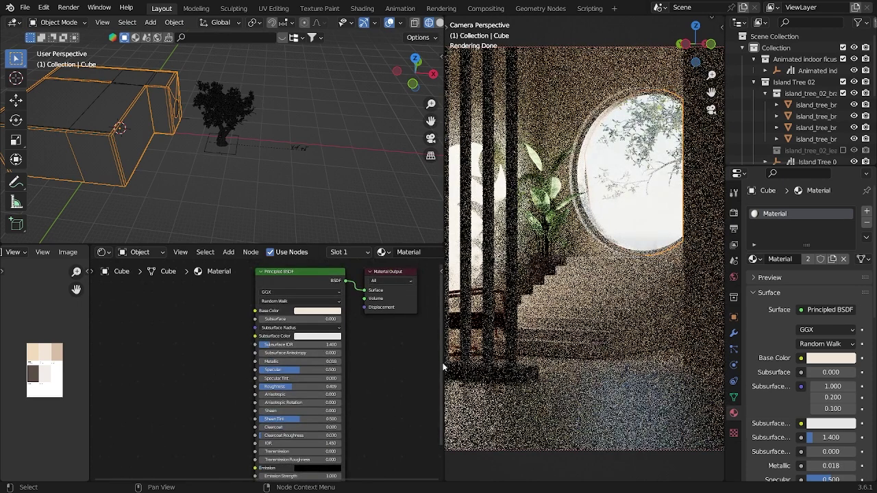
key(ctrl+s)
Step: Select the round window's frame and search the material library for "wood"
middle_drag(219, 174, 181, 117)
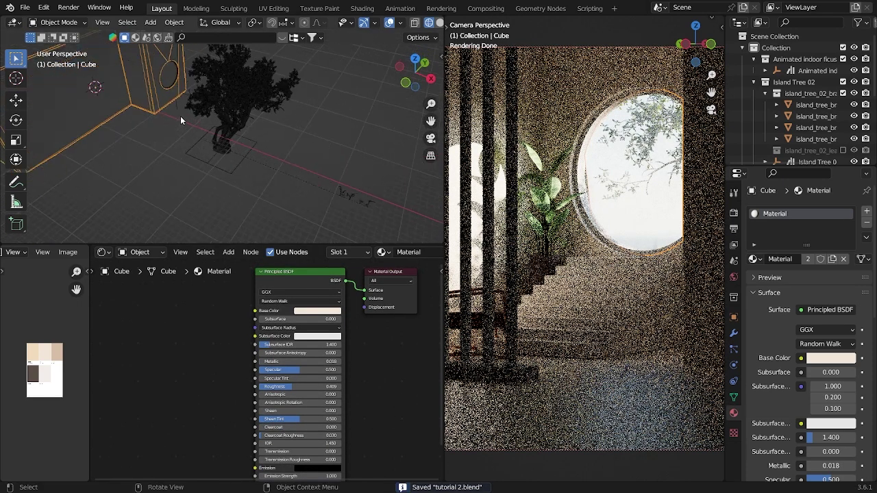
click(172, 81)
key(KP_Decimal)
scroll(303, 174, up, 2)
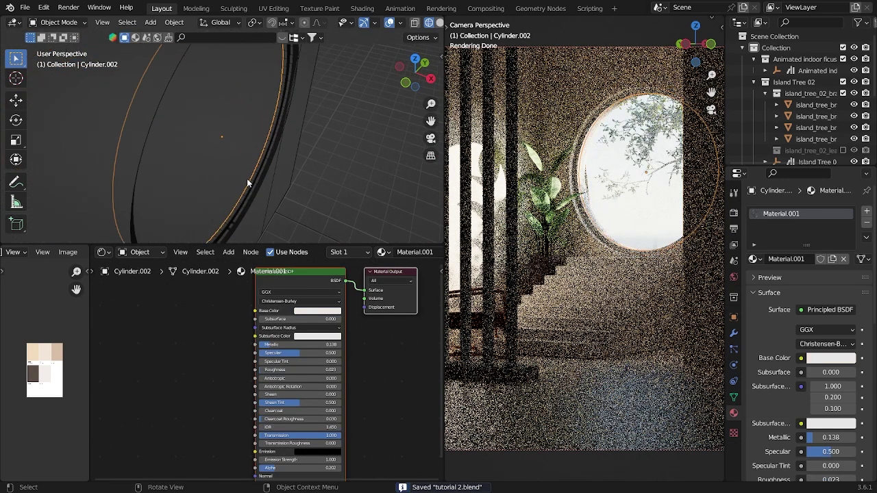
click(267, 152)
middle_drag(304, 181, 248, 83)
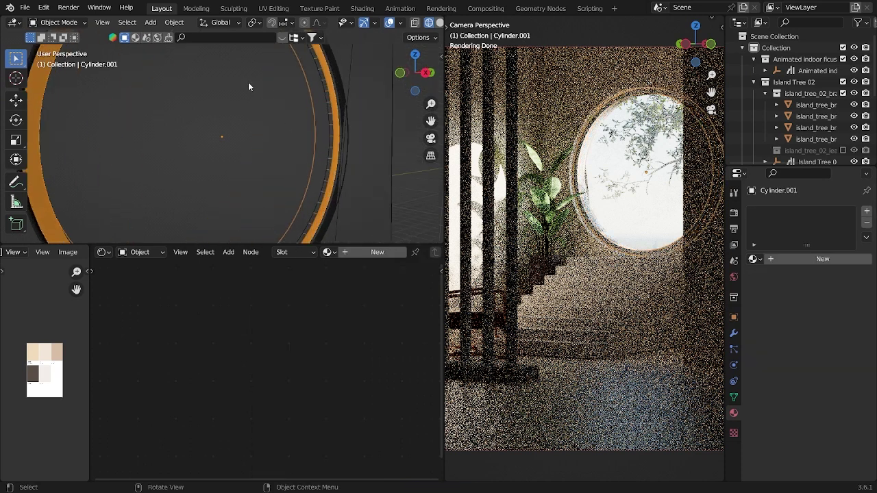
click(231, 38)
text(wood)
key(Return)
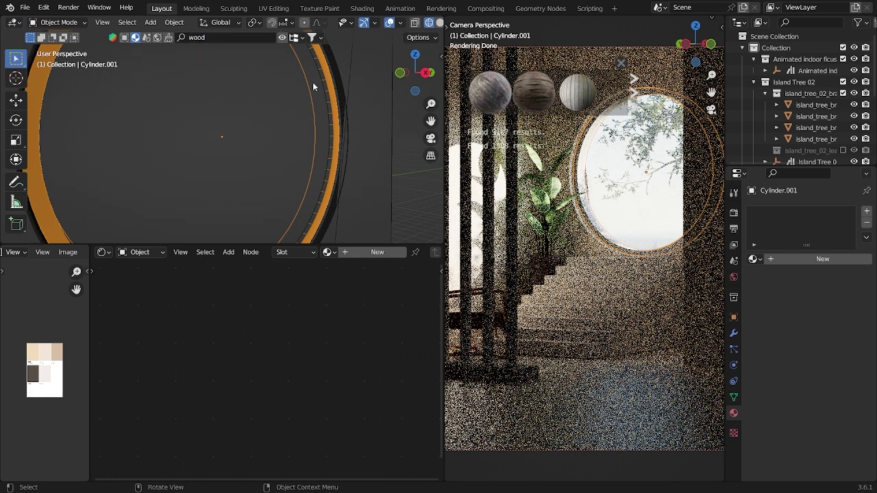
Step: Browse the wood materials and apply the light Wood material by ShareTextures to the round window's frame
click(630, 96)
click(630, 96)
click(630, 96)
click(629, 96)
click(629, 96)
click(629, 96)
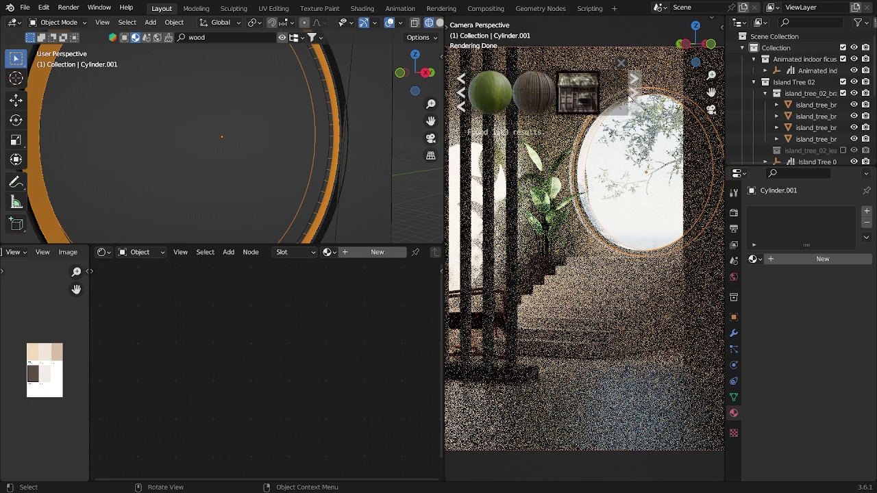
click(629, 95)
click(629, 96)
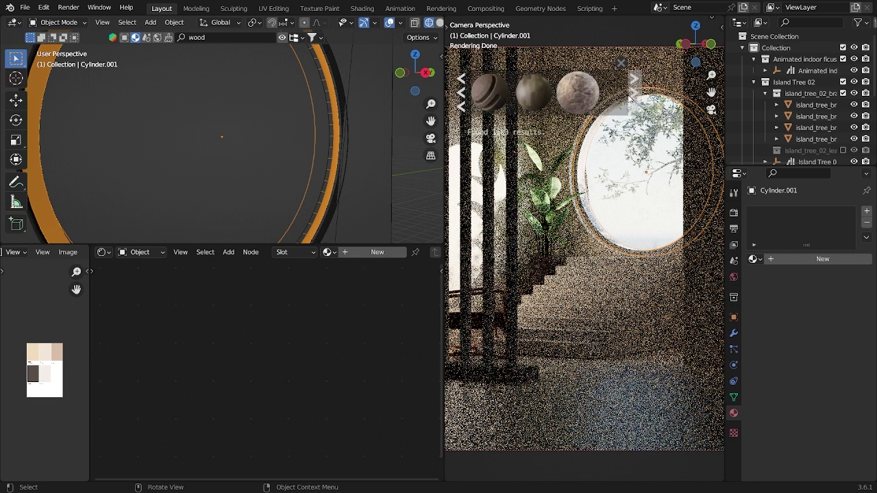
click(629, 96)
click(629, 96)
click(629, 96)
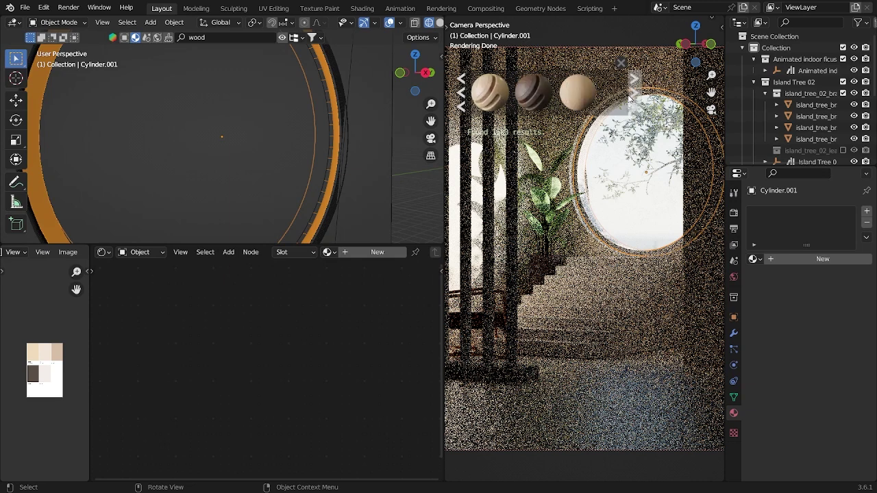
mouse_move(517, 103)
mouse_move(482, 101)
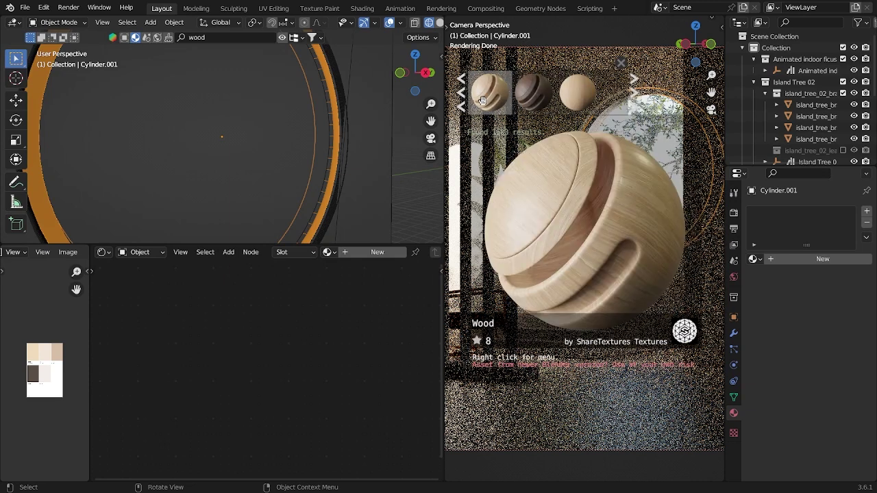
drag(482, 101, 231, 125)
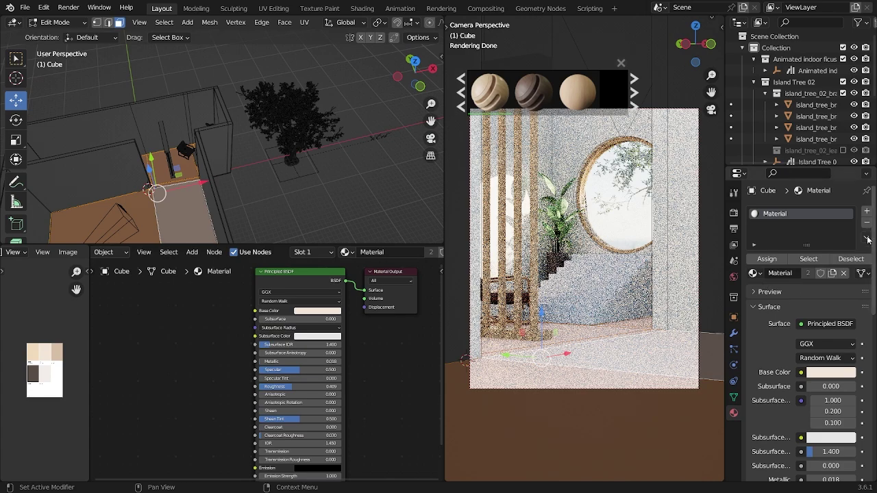
Step: Add a second material slot to the room and assign it to the selected floor faces
click(866, 213)
click(767, 277)
key(Tab)
Step: Browse the wood materials and apply Wood Floor to the room's second material slot
mouse_move(570, 97)
click(460, 108)
click(460, 108)
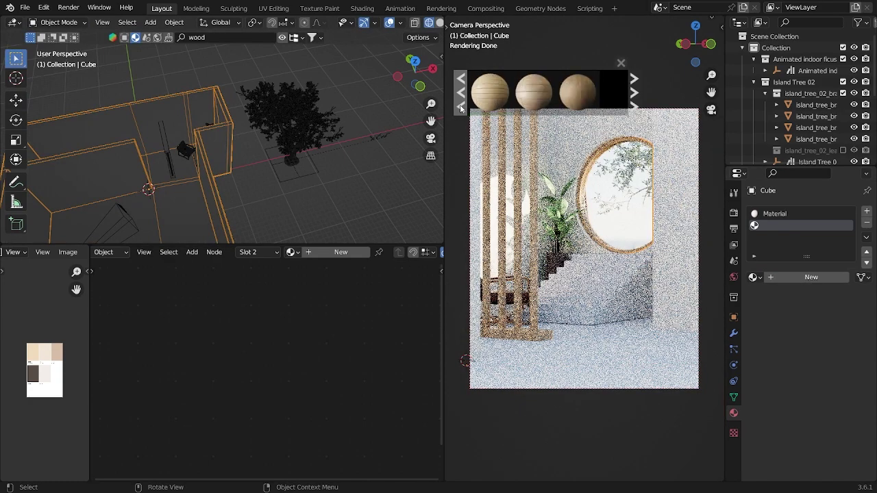
click(460, 108)
click(460, 109)
click(460, 106)
click(636, 107)
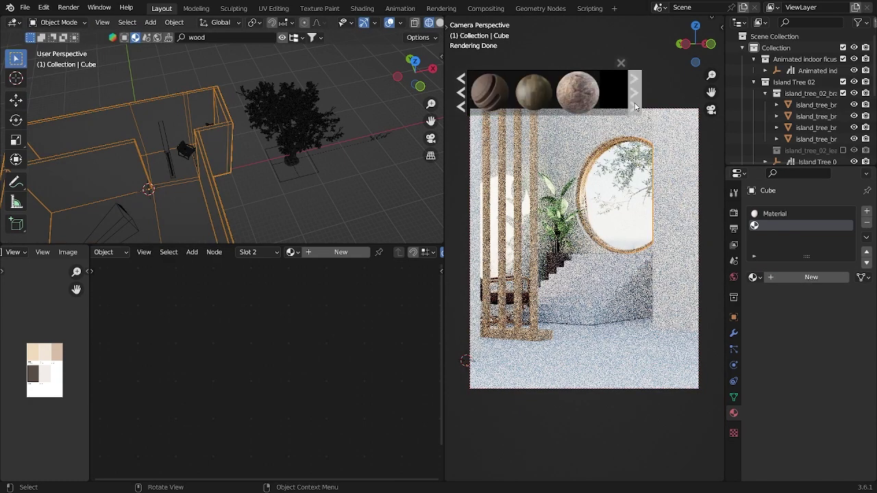
click(535, 103)
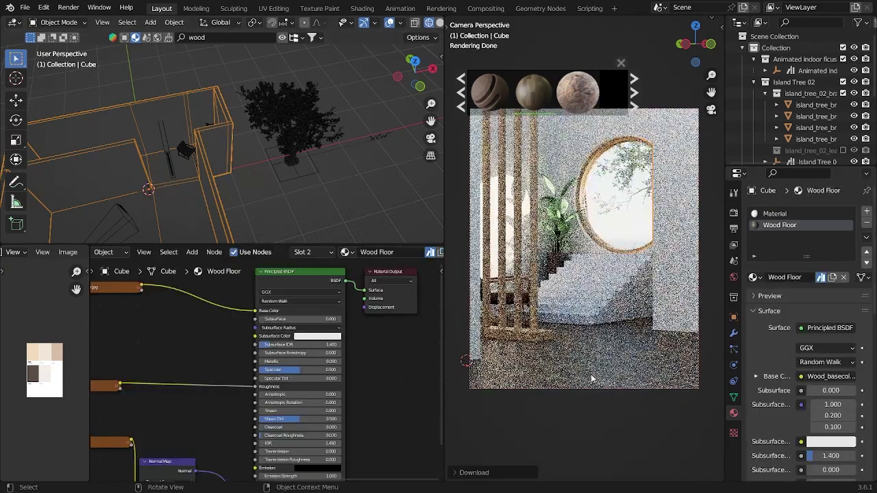
Step: Show the room from directly above with Material Preview shading
key(KP_7)
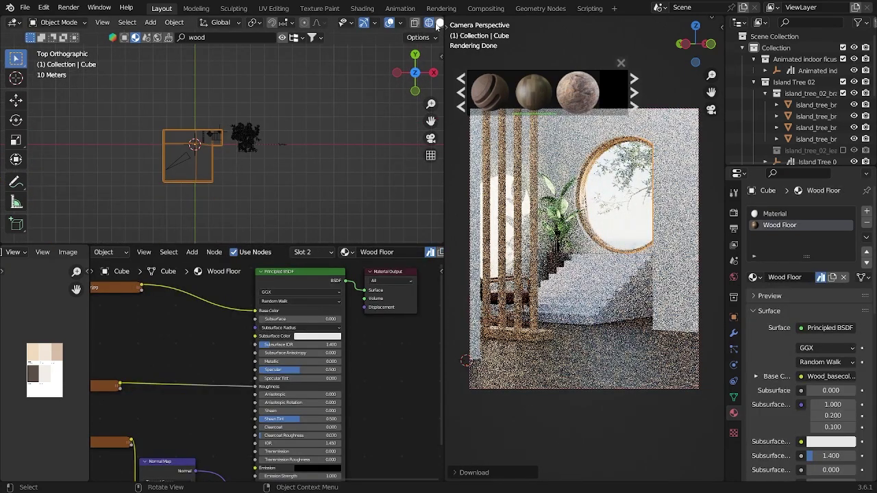
scroll(432, 25, down, 2)
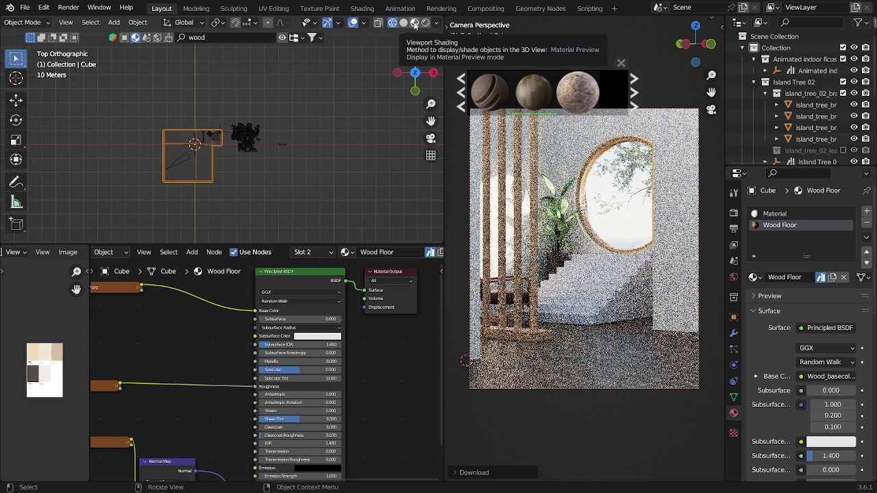
click(414, 23)
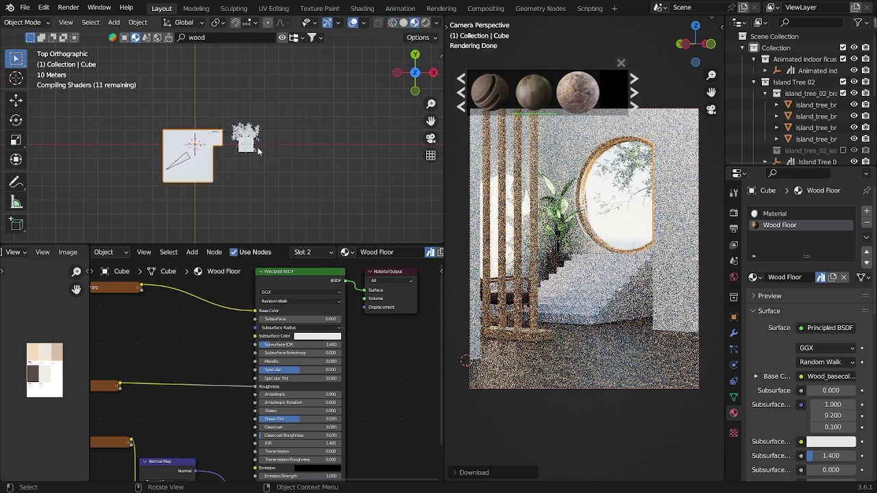
scroll(259, 151, up, 6)
key(grave)
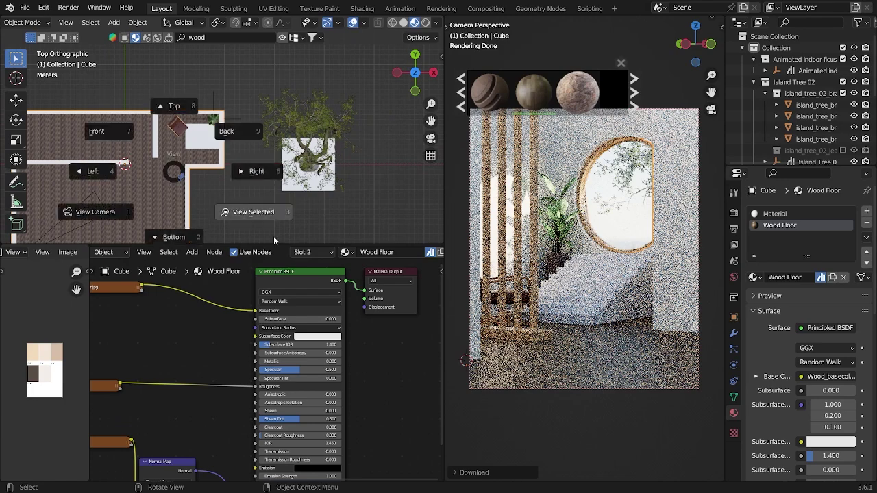
click(274, 242)
Step: Unwrap the room's selected floor faces with Smart UV Project, keeping the 66° angle limit and Scaled margin method
key(Tab)
scroll(259, 181, up, 8)
scroll(274, 178, down, 3)
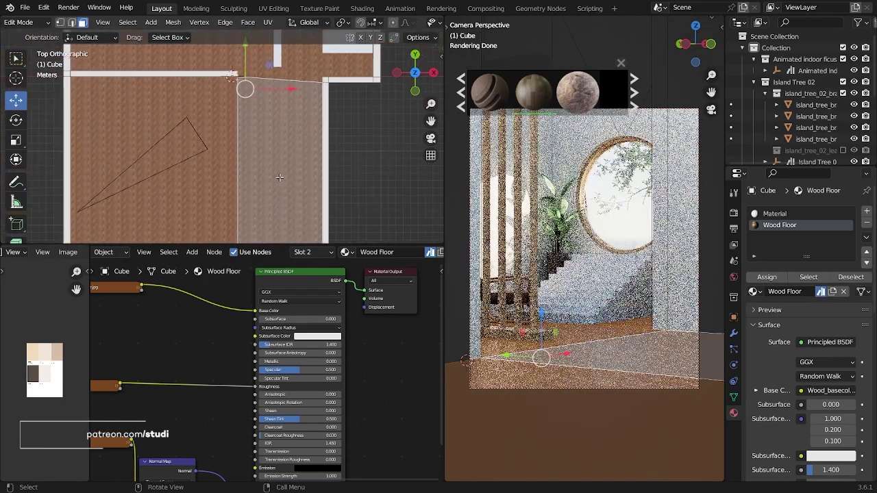
key(u)
click(280, 194)
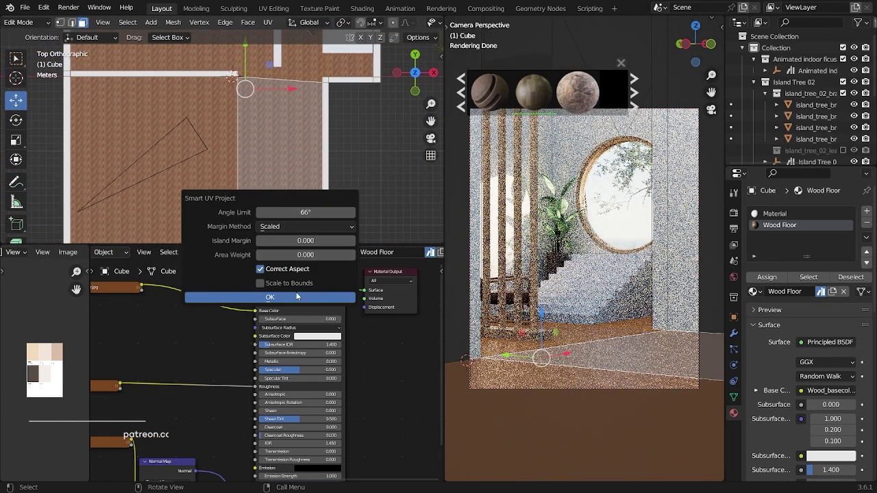
click(294, 297)
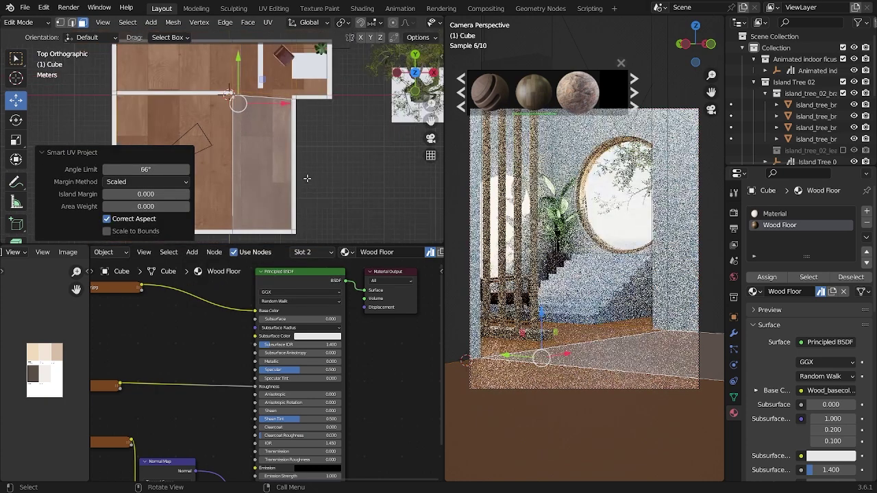
scroll(198, 310, down, 2)
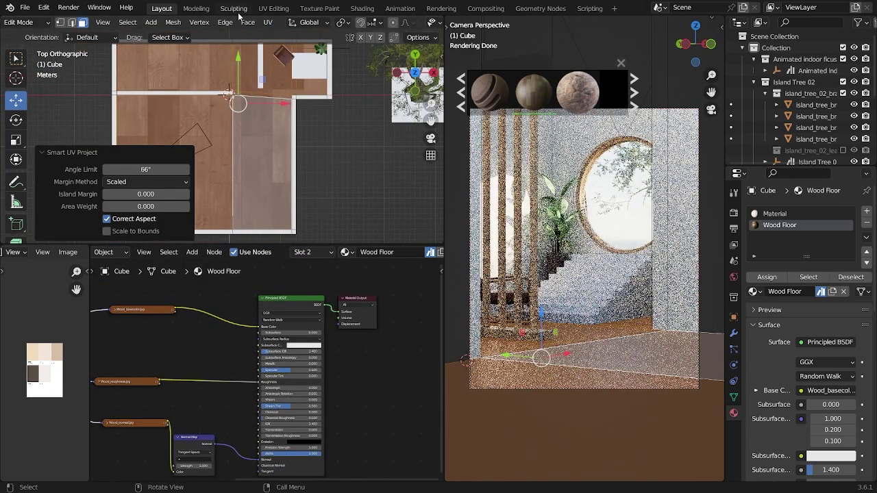
Step: Switch to the UV Editing workspace and show the floor from above in Material Preview shading
click(271, 10)
scroll(302, 178, down, 9)
drag(298, 373, 89, 185)
scroll(342, 25, down, 6)
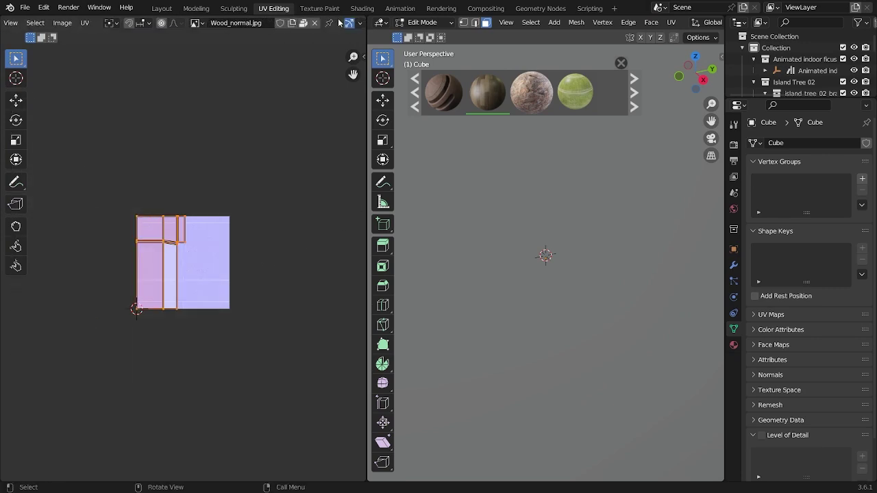
scroll(702, 24, down, 8)
click(693, 25)
key(grave)
click(611, 201)
key(grave)
click(616, 134)
scroll(616, 144, down, 5)
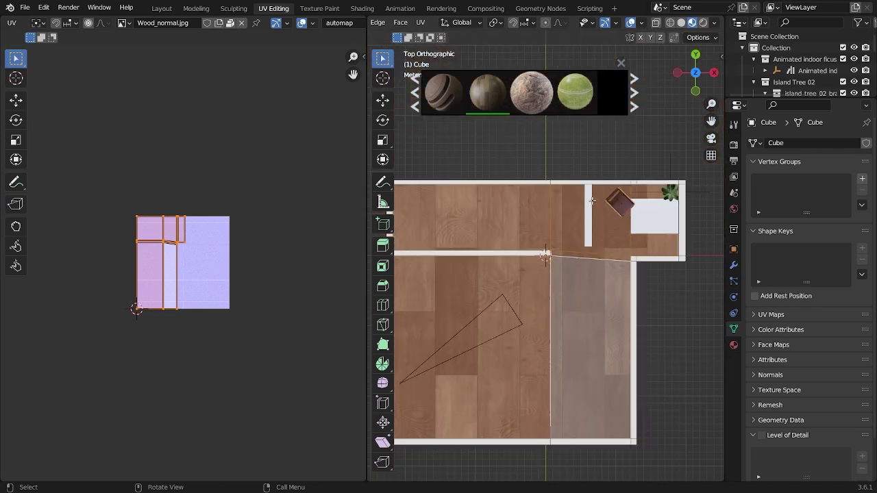
Step: Scale the floor's UV islands up about 5 times and enlarge them further while checking the plank size through the camera
key(s)
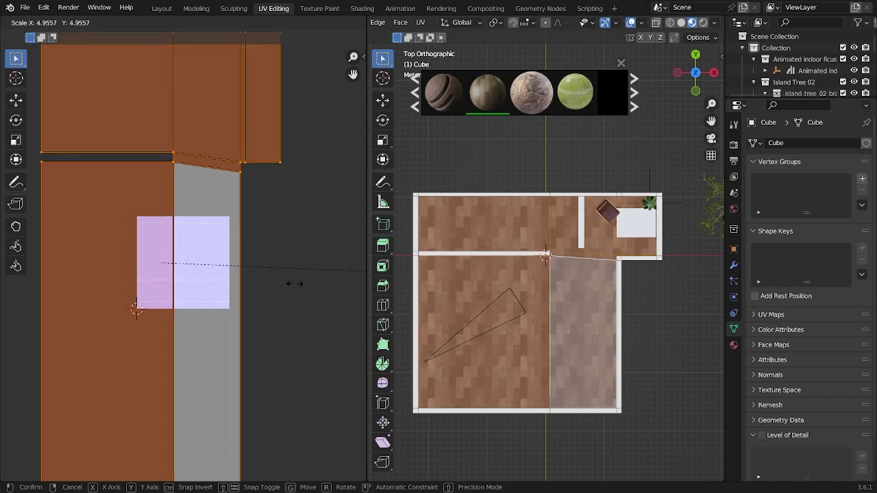
click(318, 287)
key(KP_0)
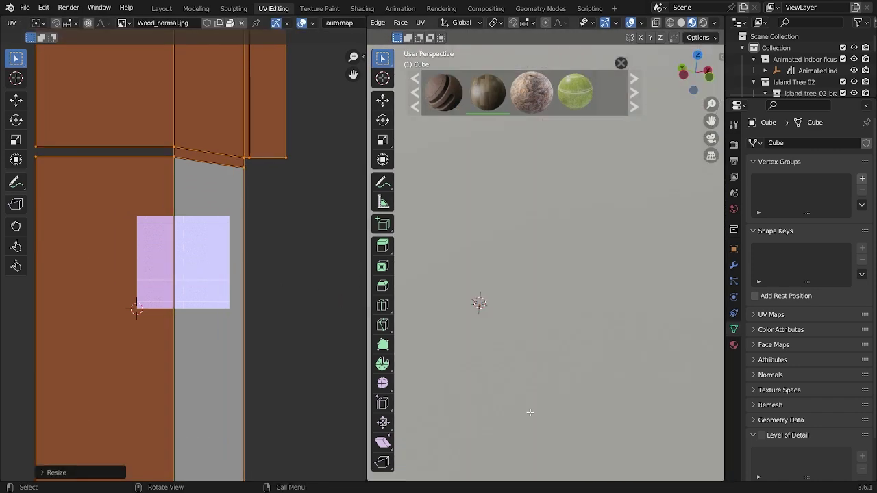
key(s)
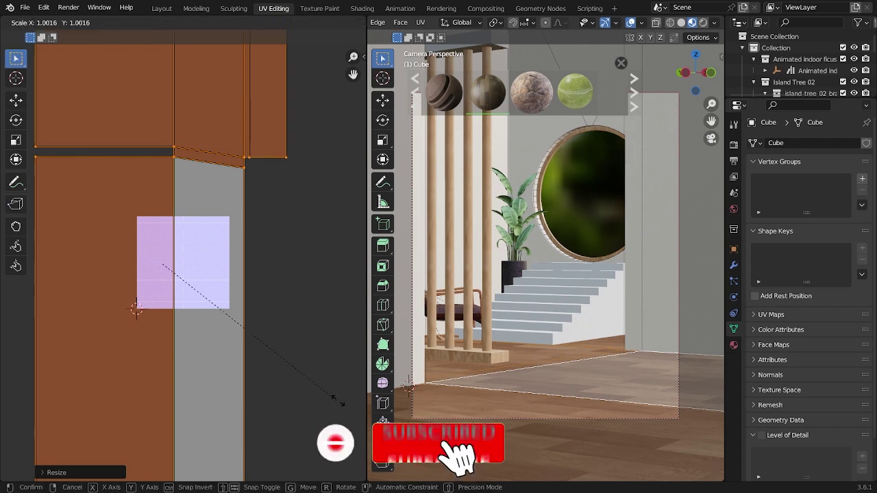
click(81, 404)
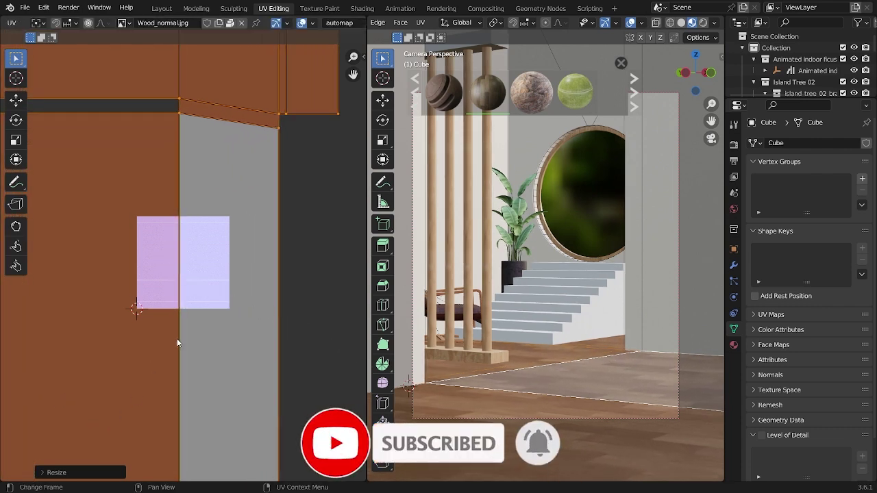
Step: Leave mesh editing of the room and select the staircase
key(Tab)
scroll(278, 302, down, 6)
scroll(274, 283, up, 5)
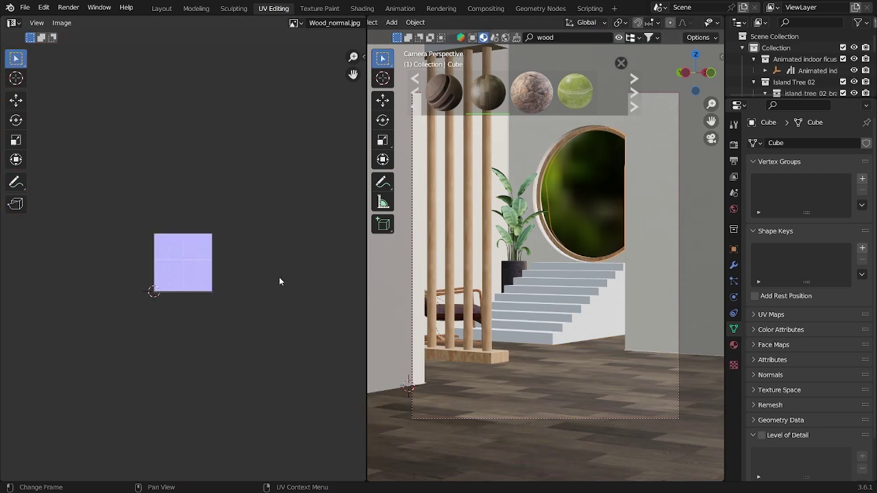
click(562, 302)
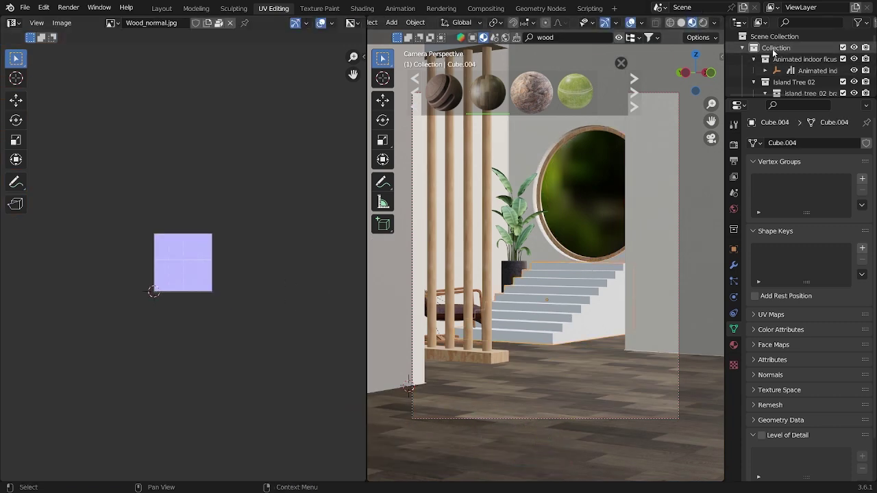